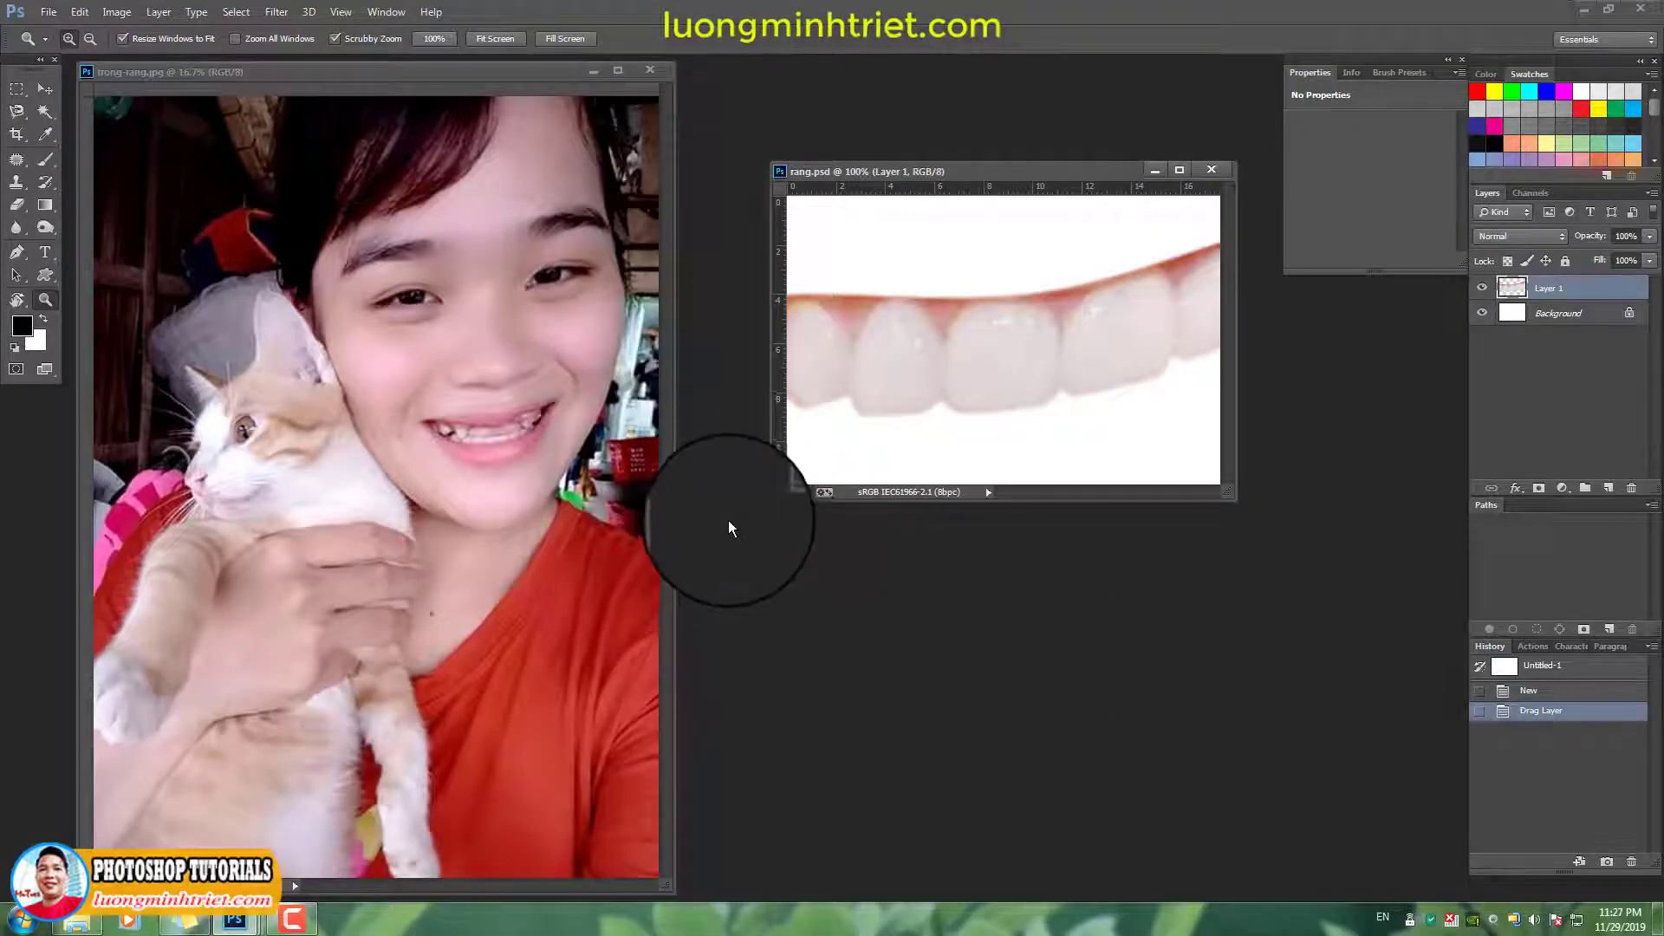
key(f)
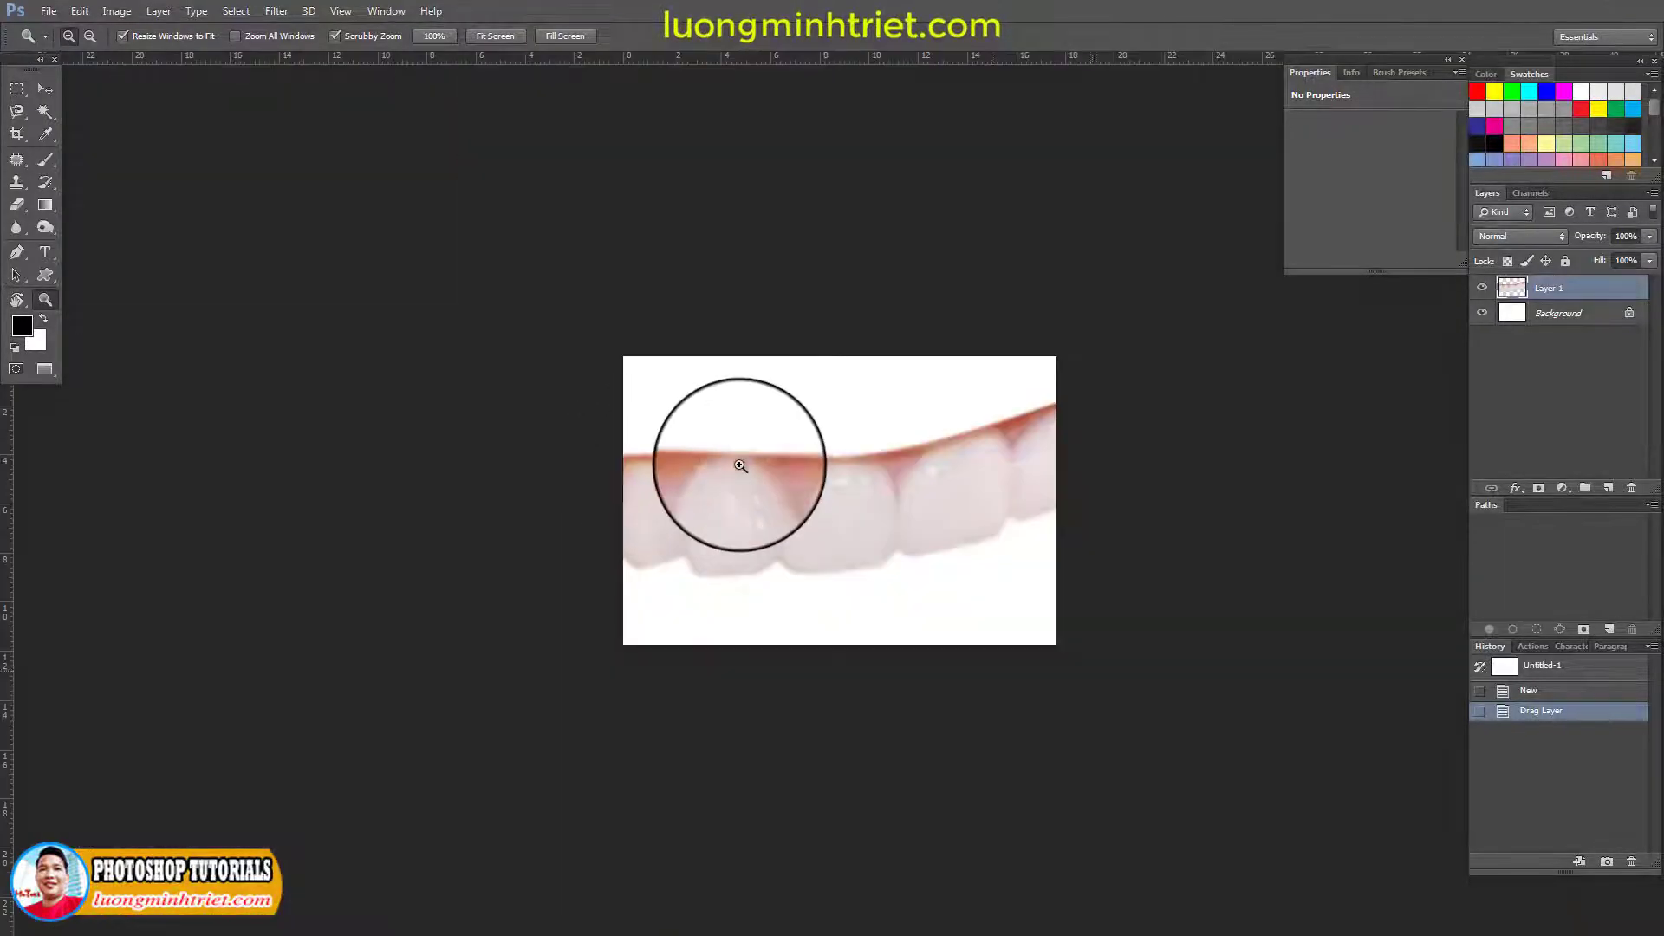
key(f)
key(f)
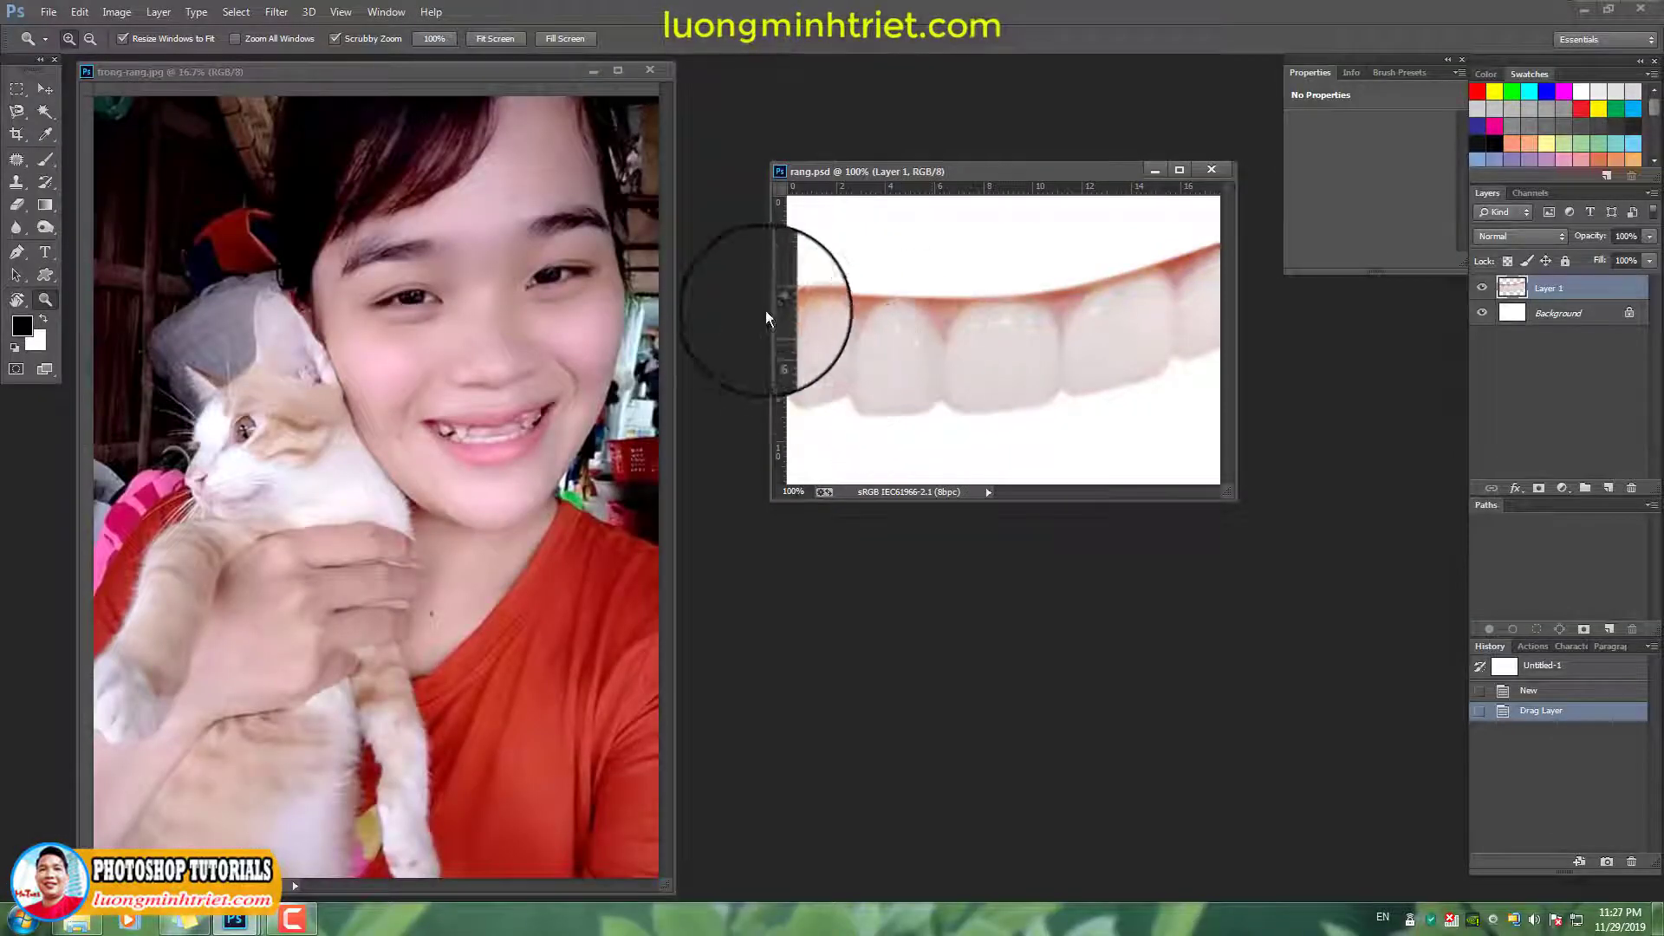
Show the trong-rang.jpg portrait full screen and duplicate its Background layer
click(538, 76)
key(f)
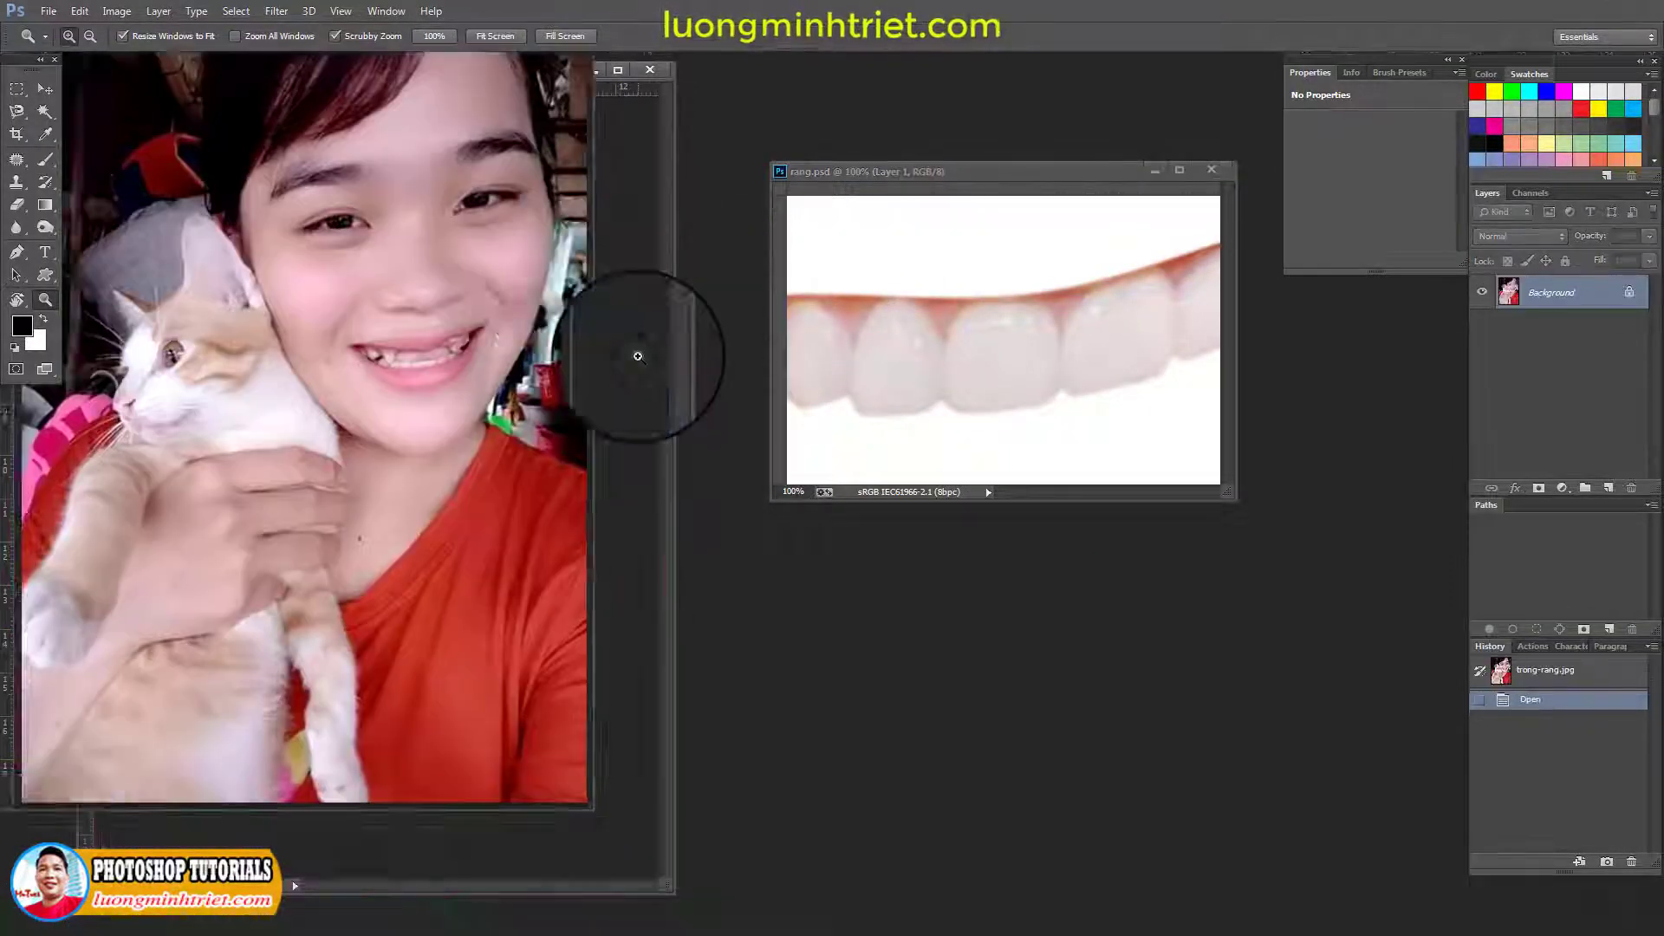
drag(1026, 422, 1011, 464)
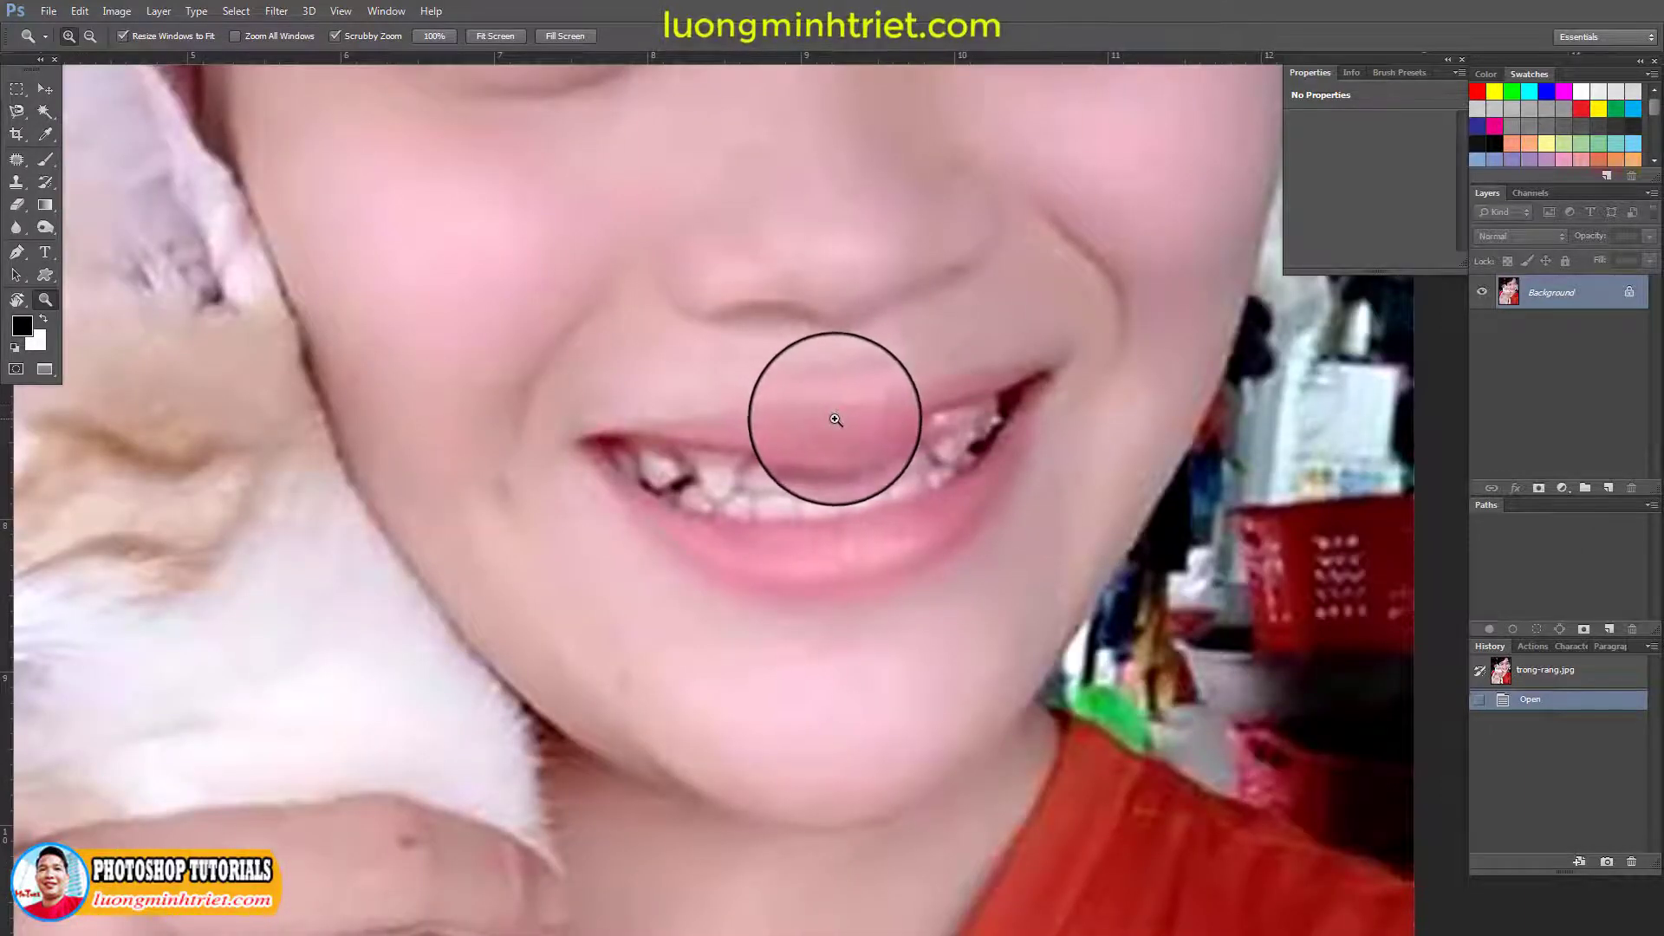
key(ctrl+j)
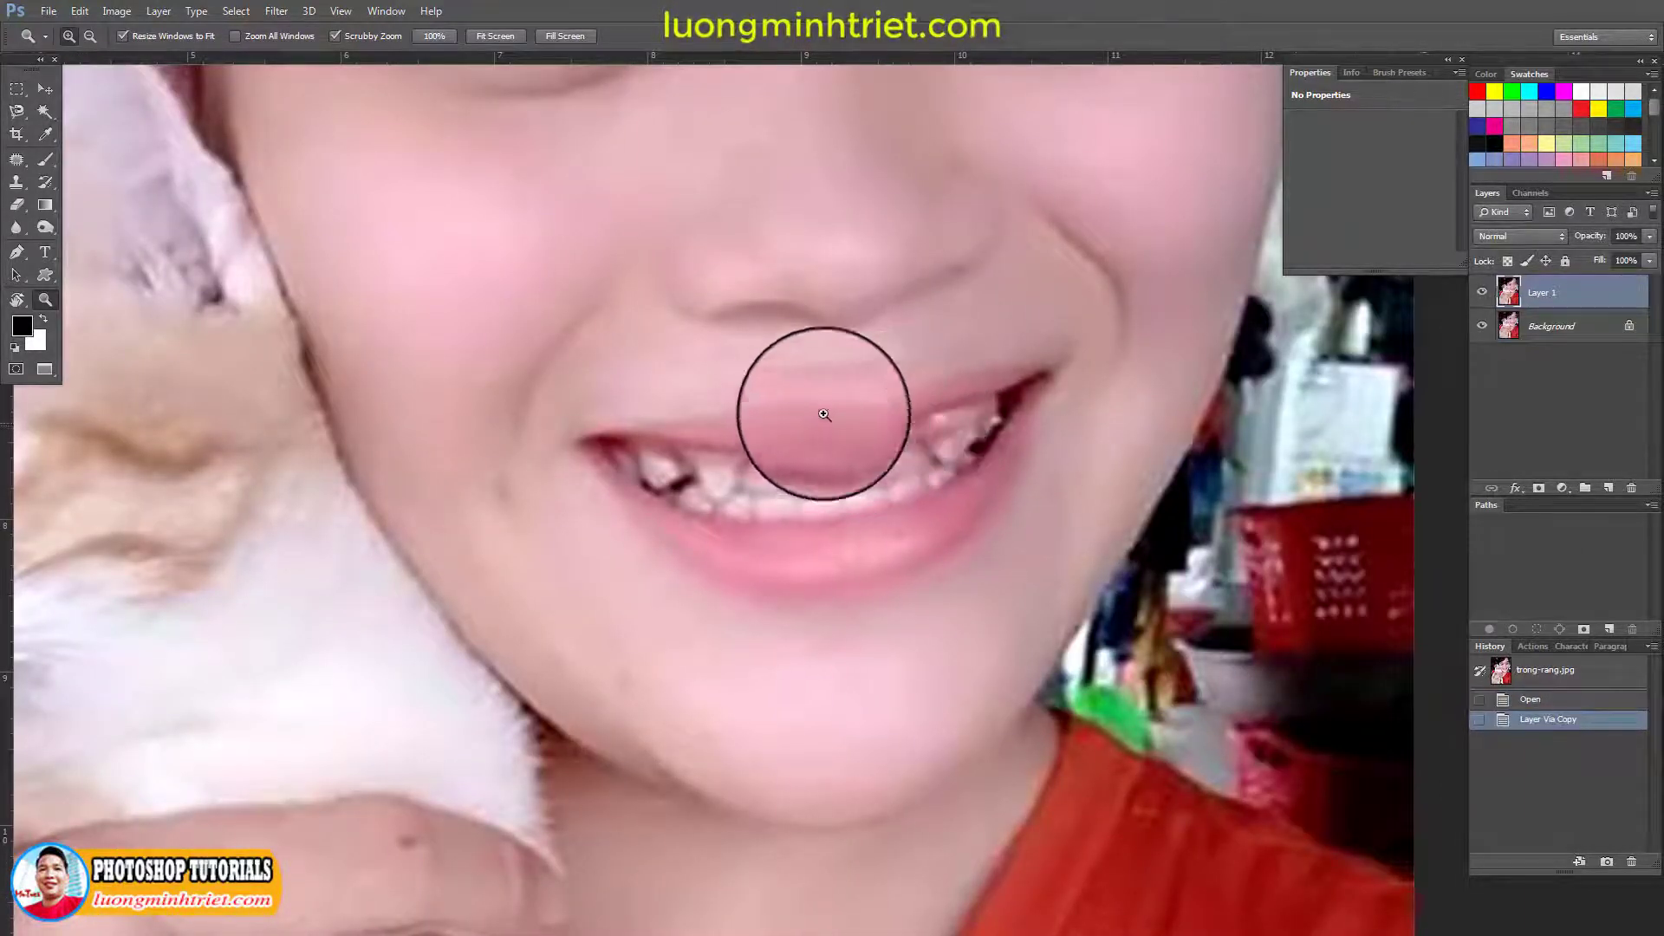
Trace the lower edge of the upper lip with the Pen tool from one mouth corner to the other
click(817, 423)
key(p)
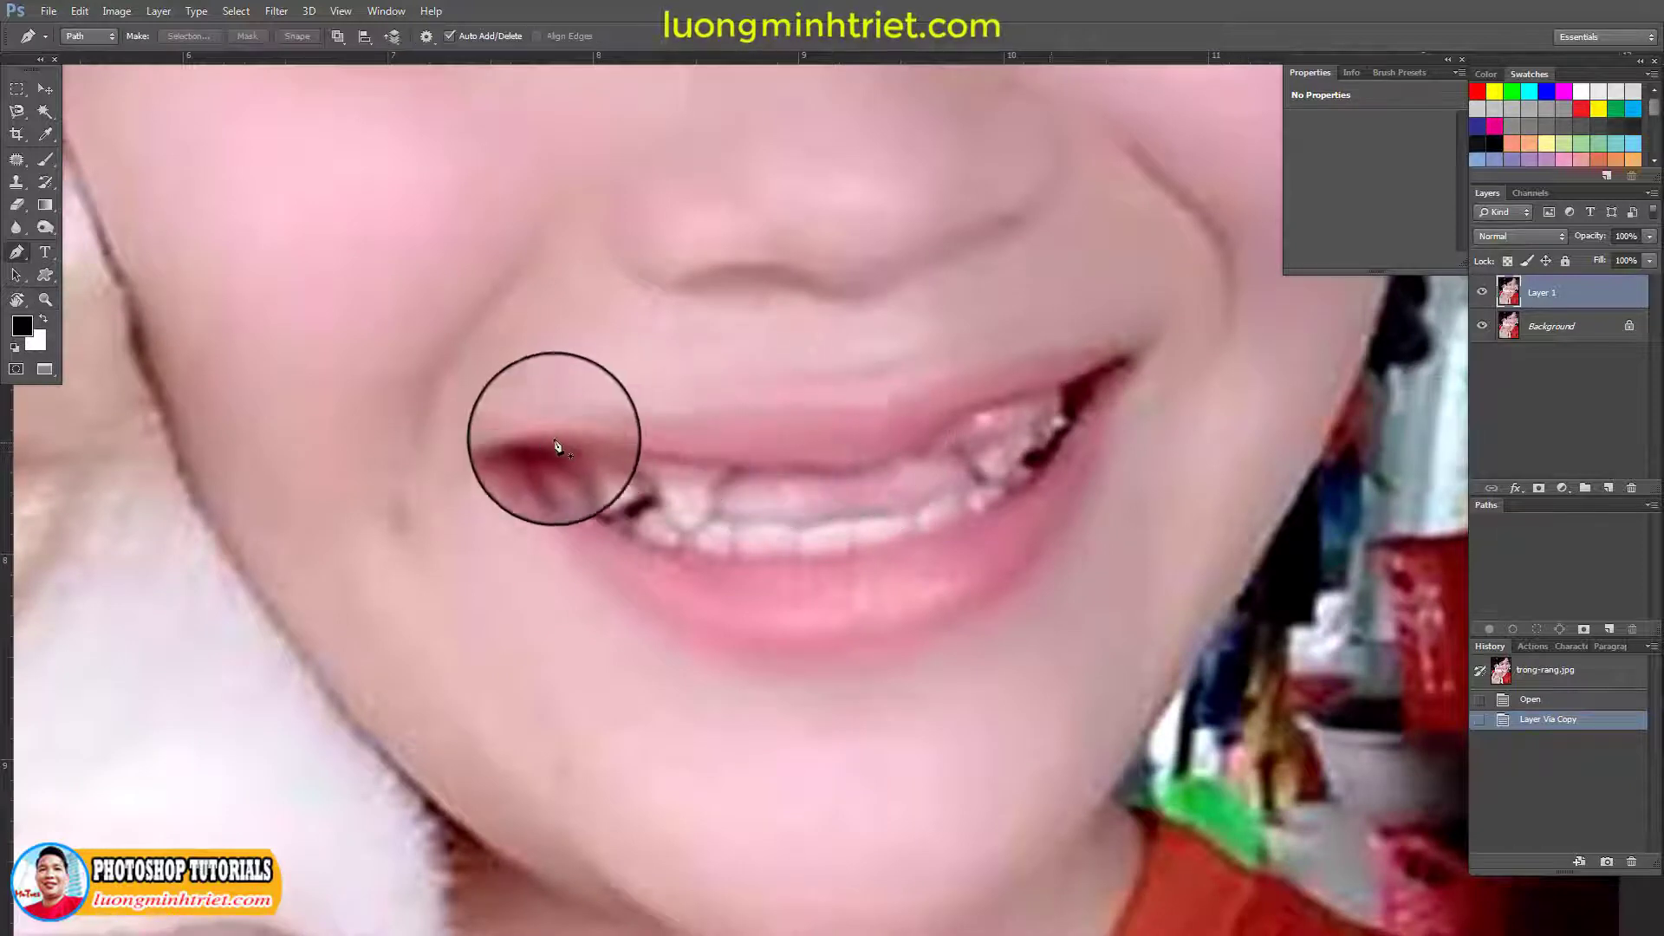
click(514, 444)
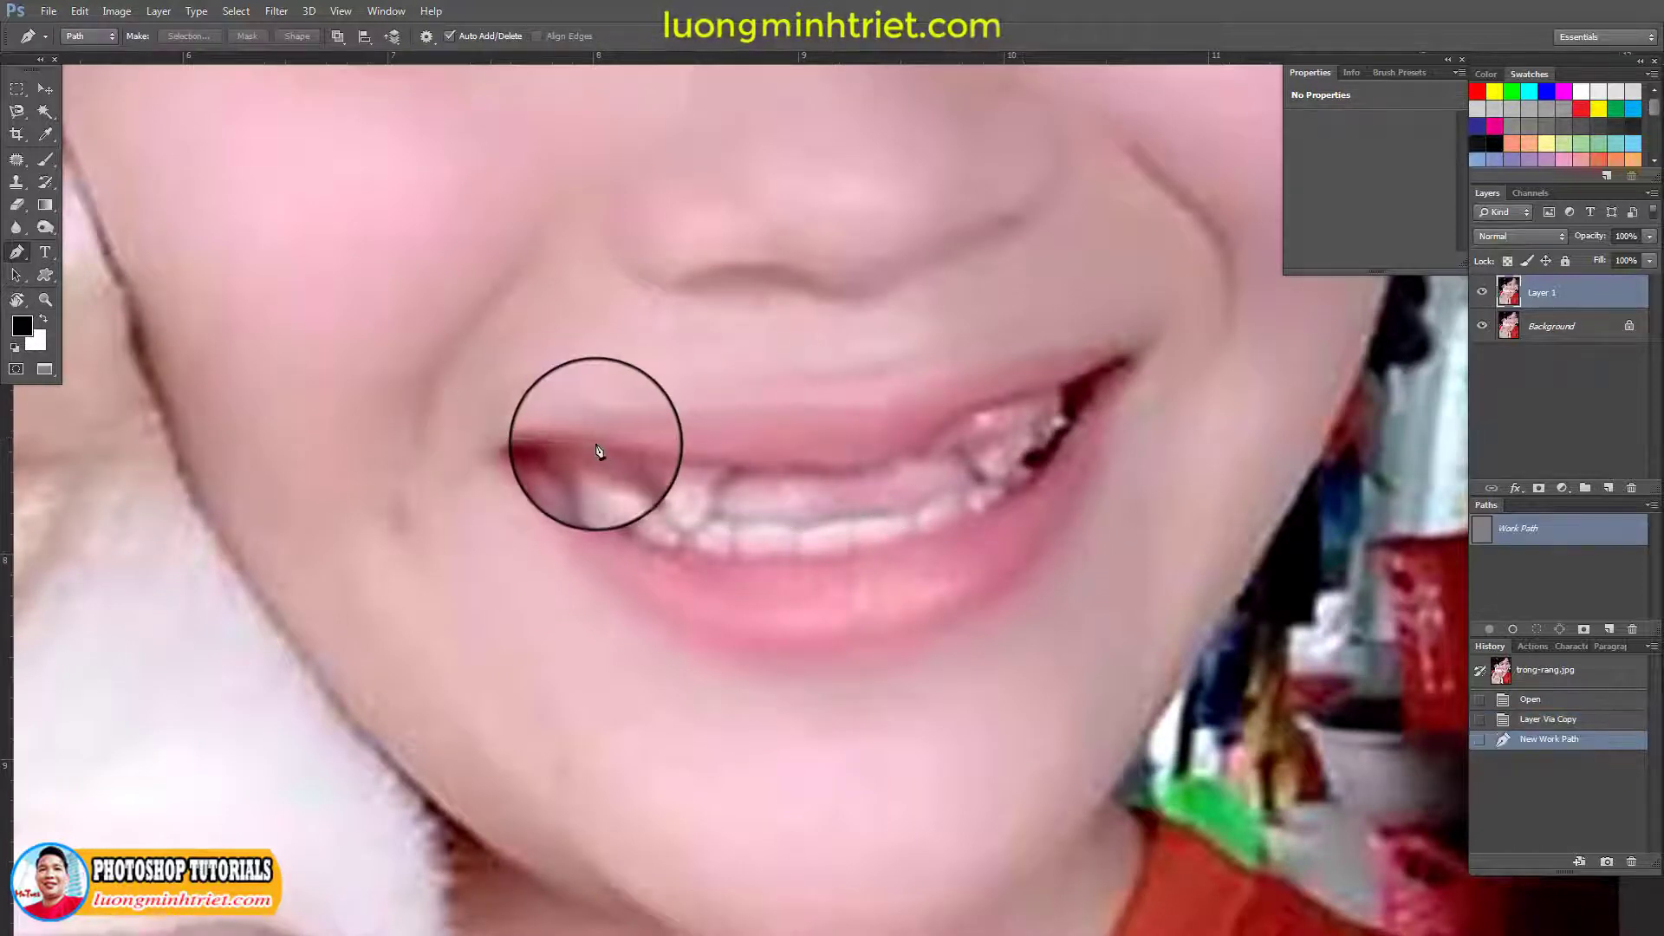
click(690, 453)
scroll(757, 458, up, 1)
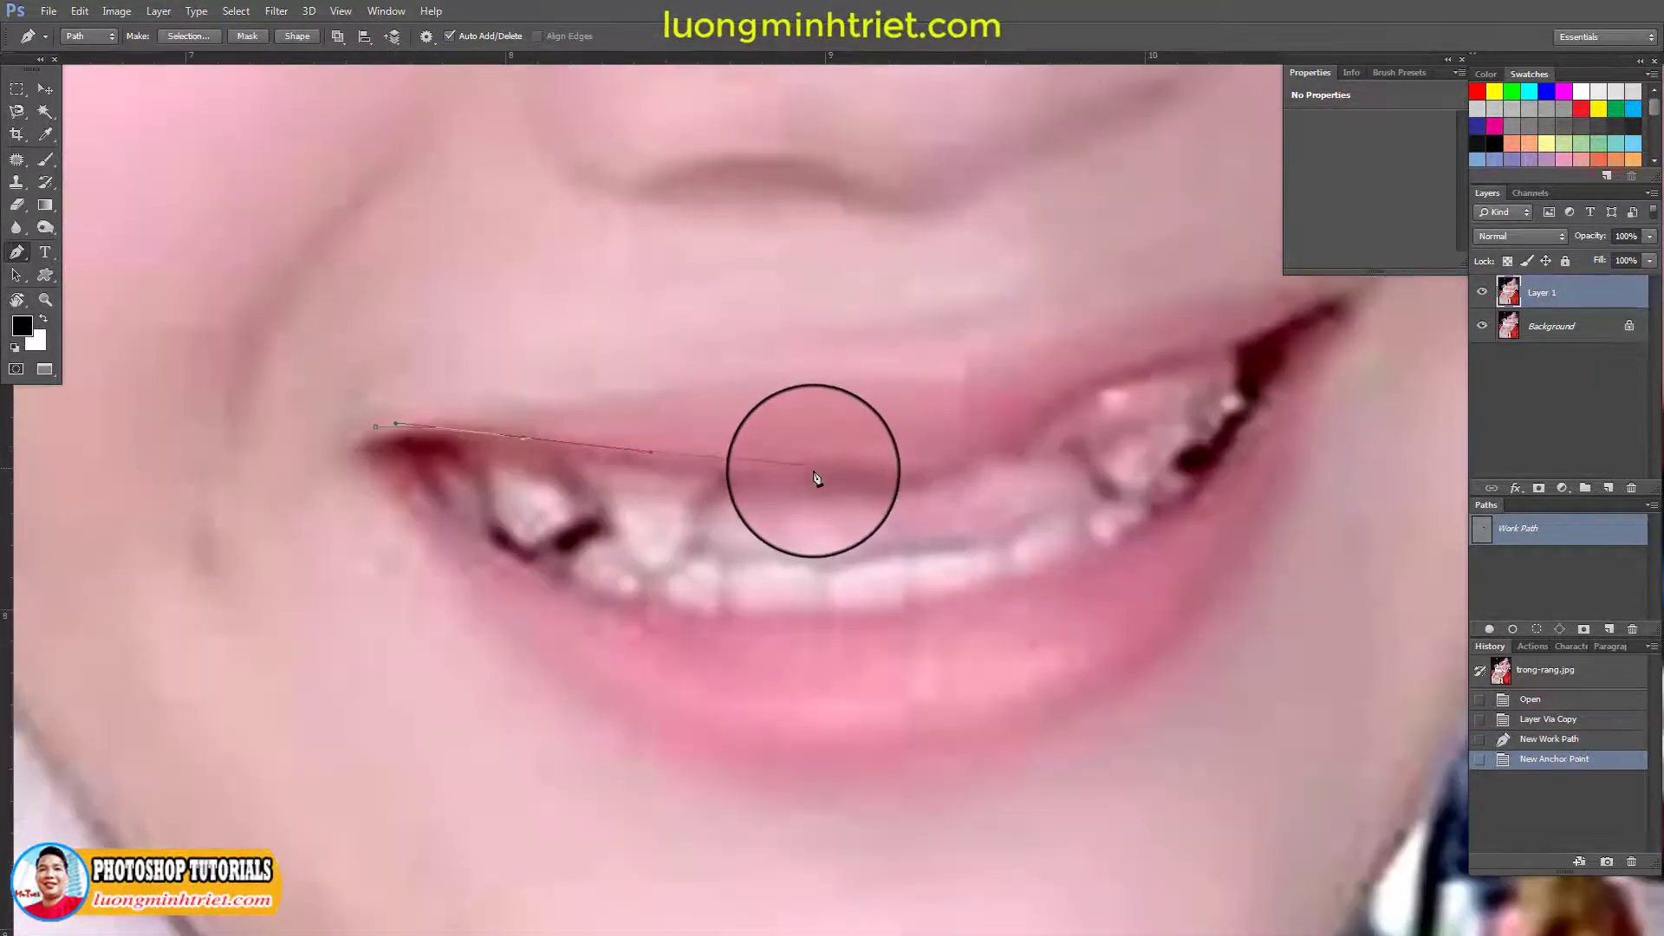
click(916, 474)
drag(1017, 441, 1059, 411)
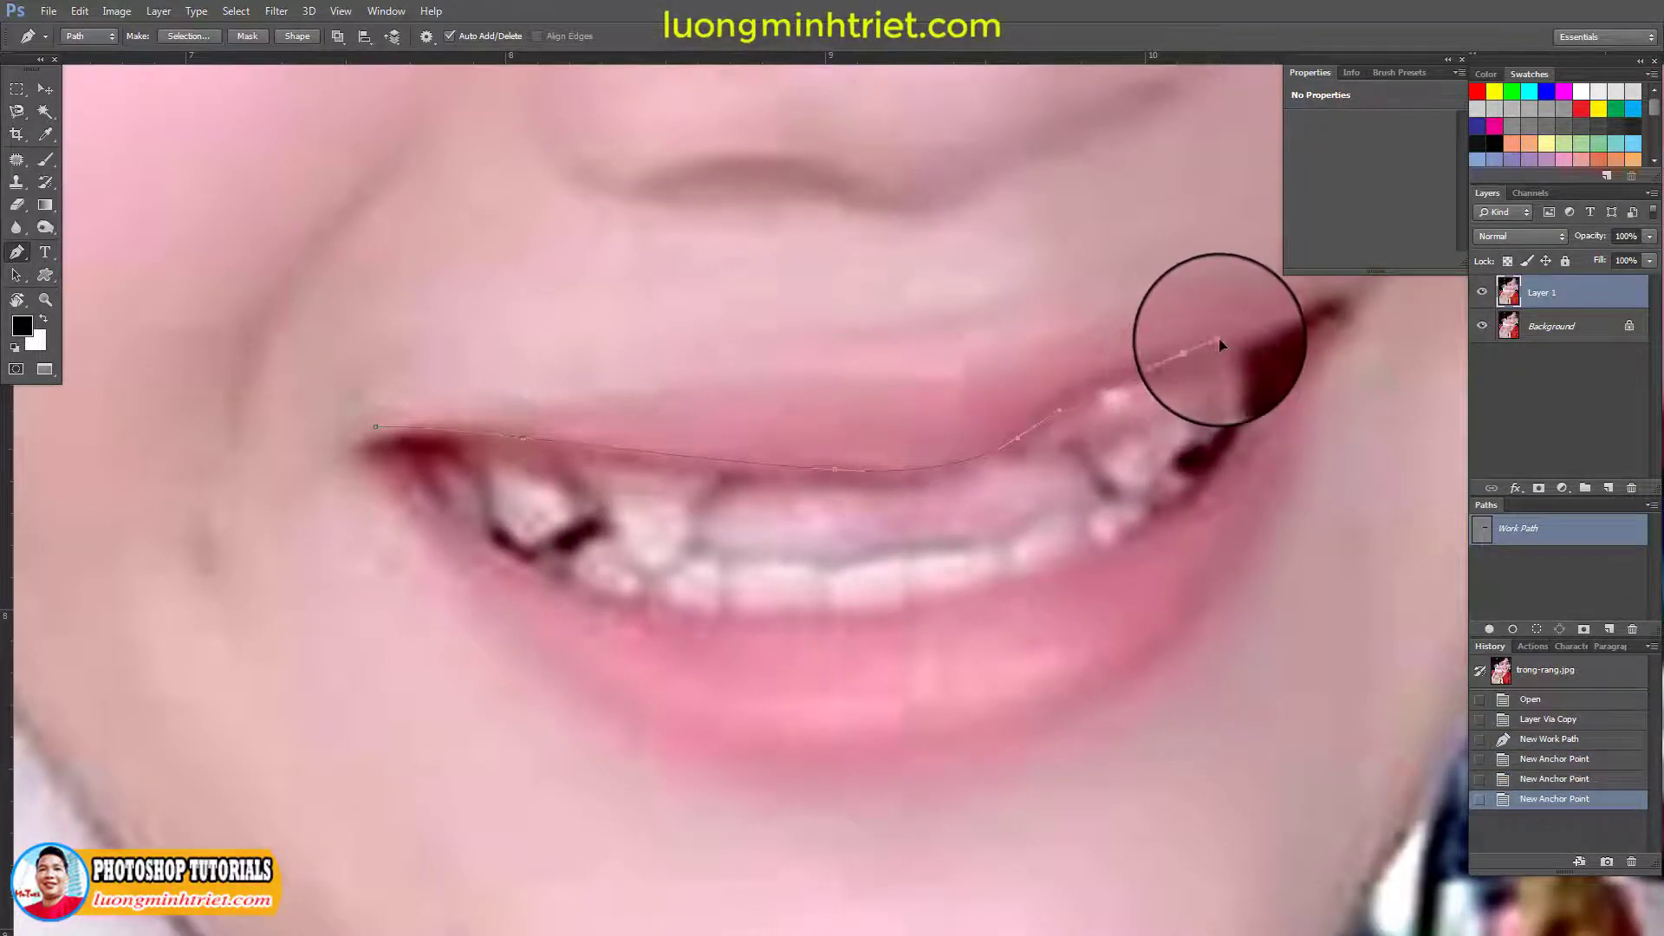
click(1197, 369)
Continue the path around the skin above the upper lip and close it at its starting point
drag(1201, 357, 973, 249)
drag(547, 278, 537, 278)
drag(385, 286, 324, 297)
drag(192, 373, 184, 386)
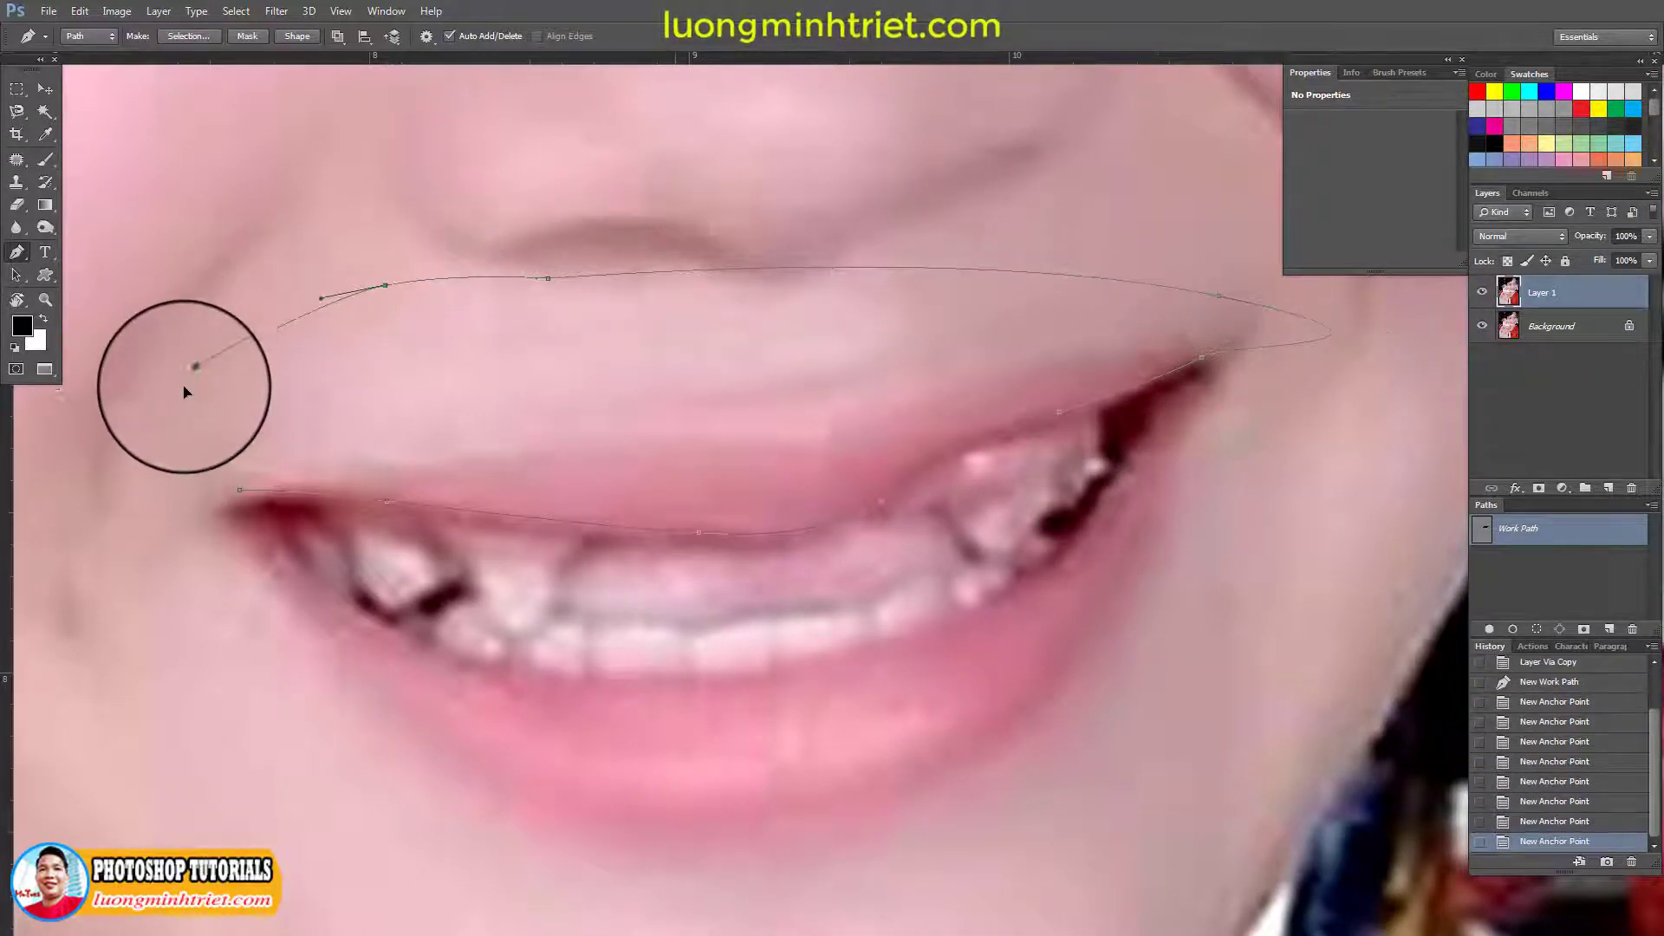
drag(174, 465, 260, 495)
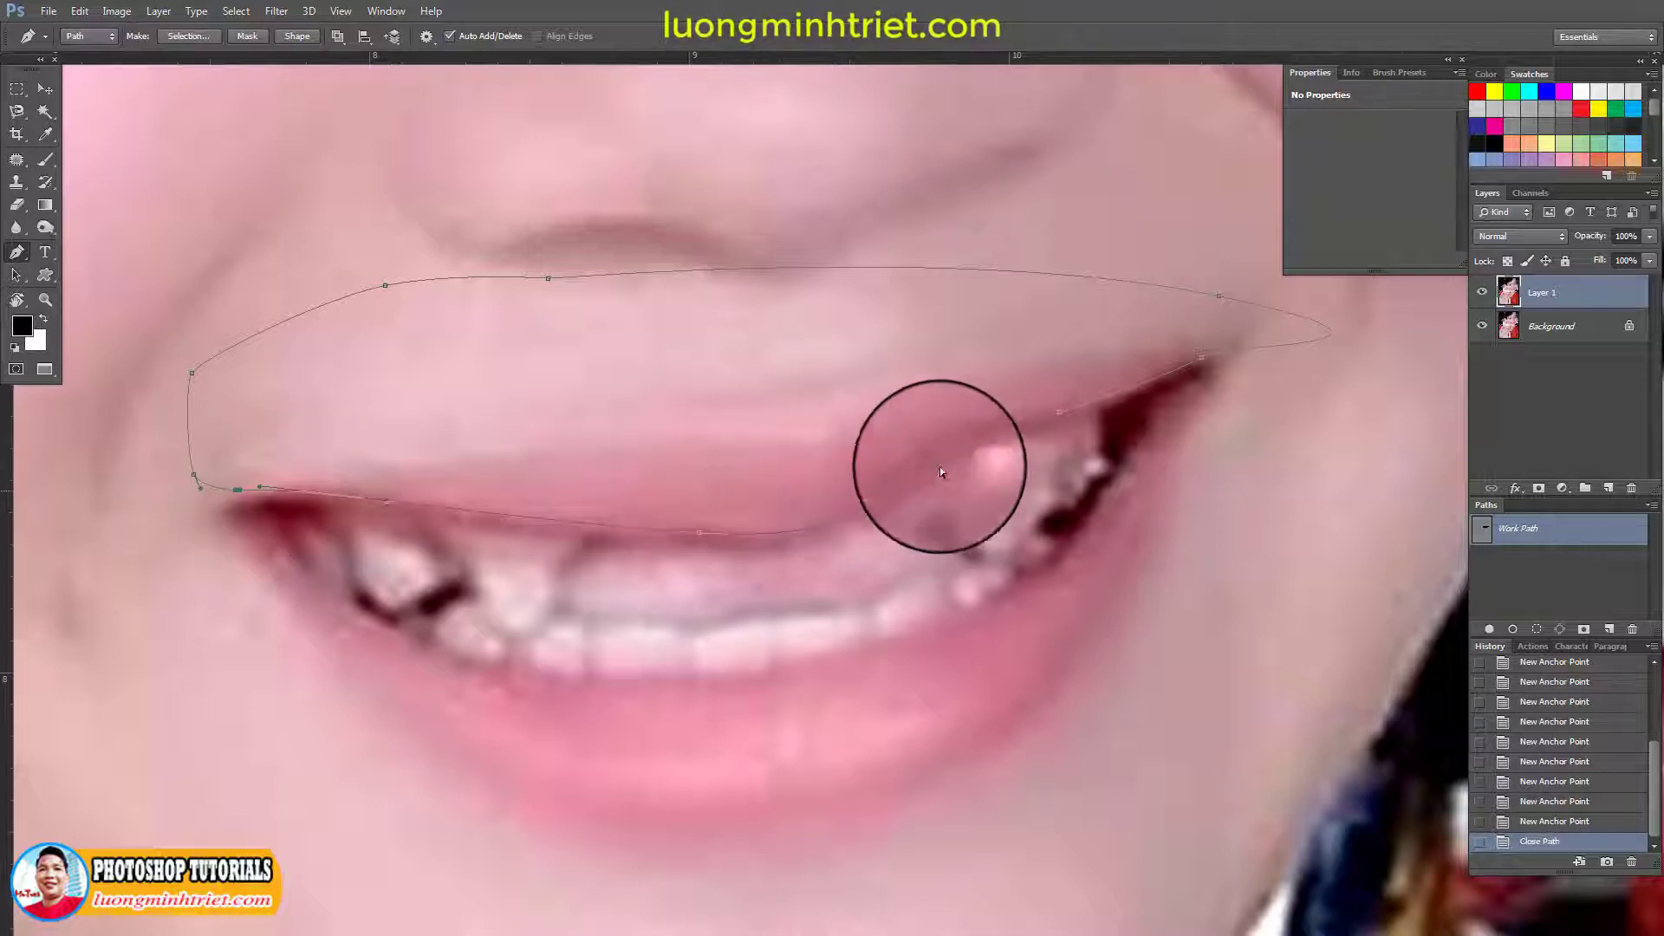
Adjust the path's anchor points and curve so it follows the lower edge of the upper lip
drag(885, 504, 700, 532)
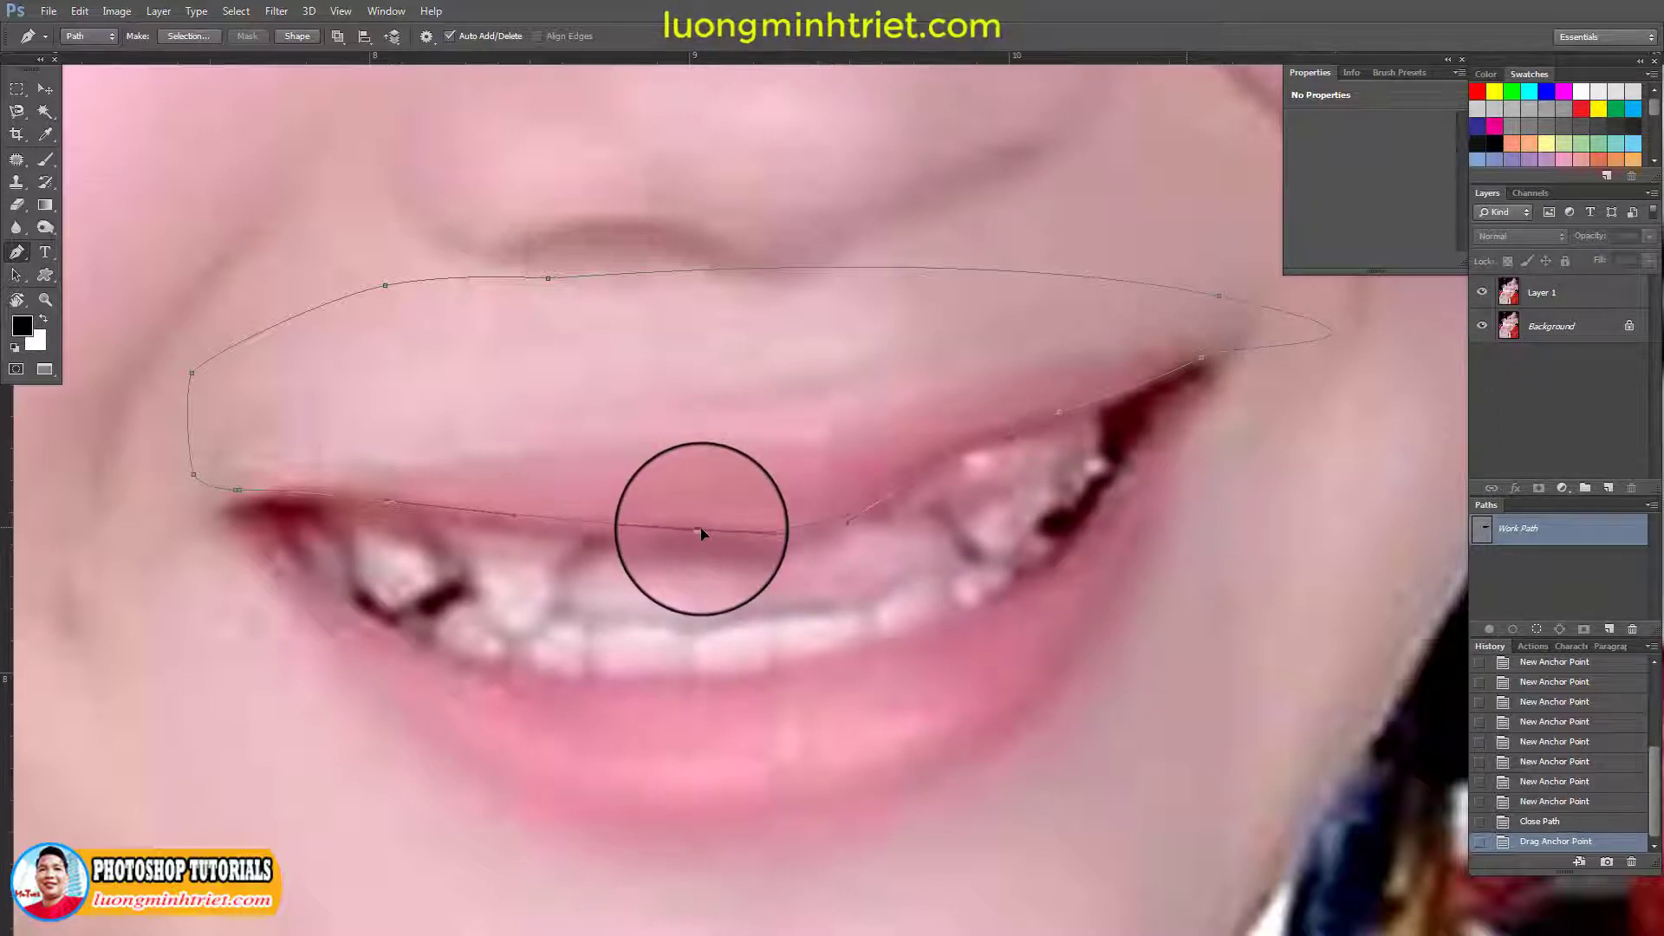
drag(890, 495, 891, 499)
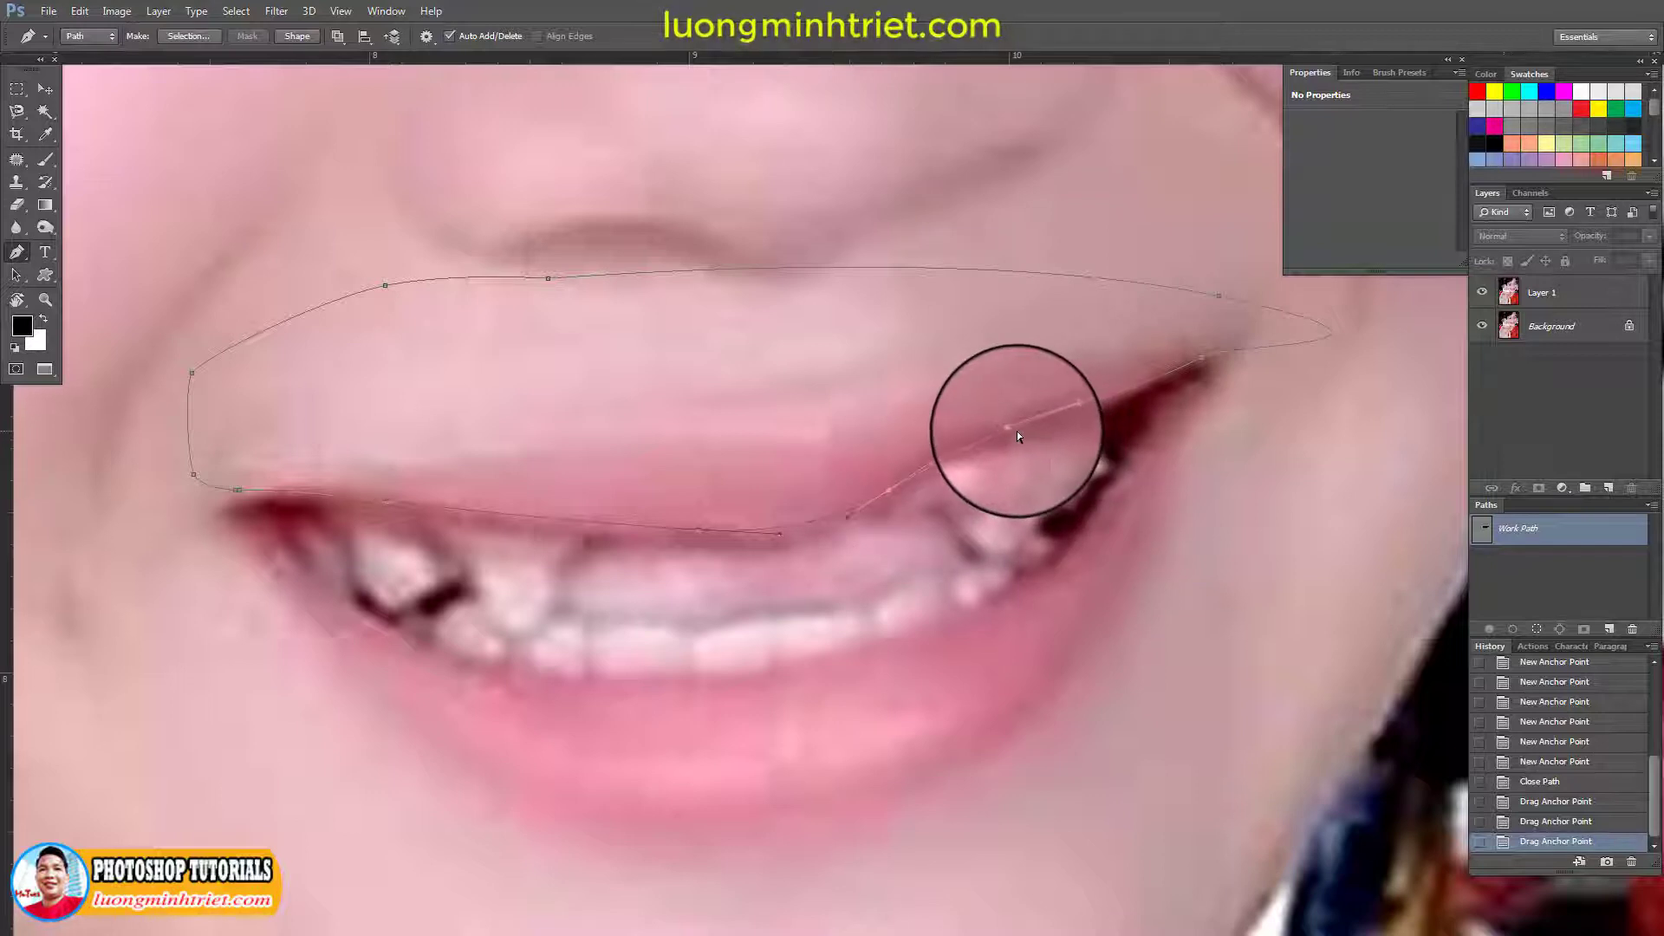
drag(1021, 433, 939, 463)
Convert the lip path to a selection, feather it by 0.5 pixels and copy it to a new layer
key(ctrl+0)
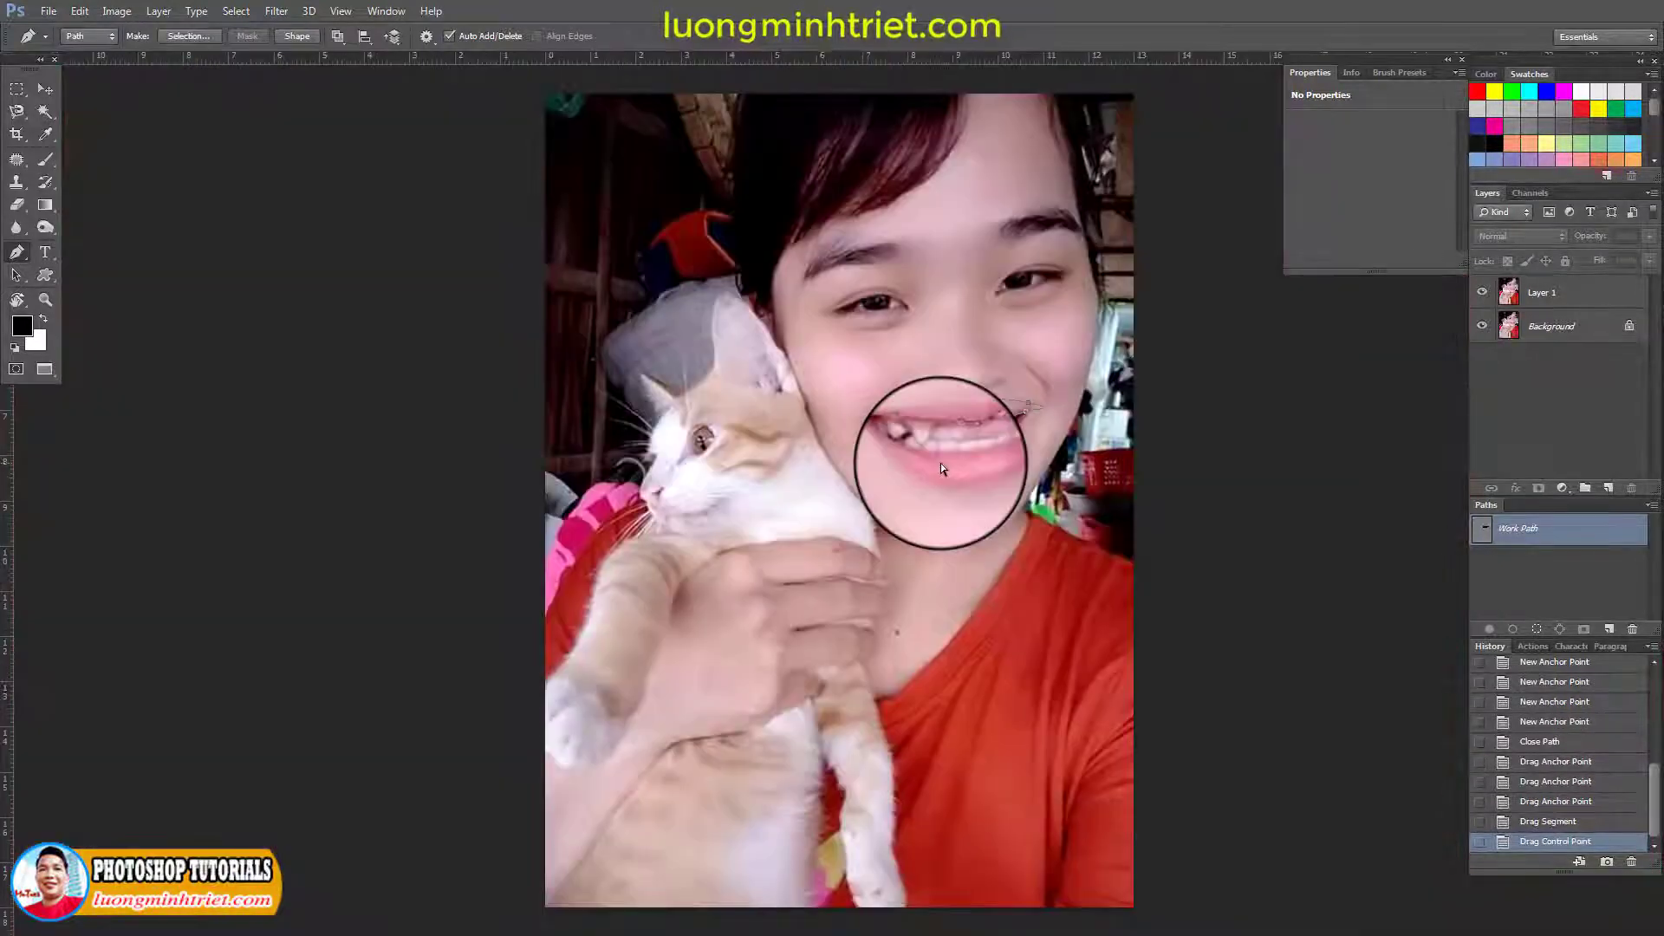
key(ctrl+Return)
key(shift+F6)
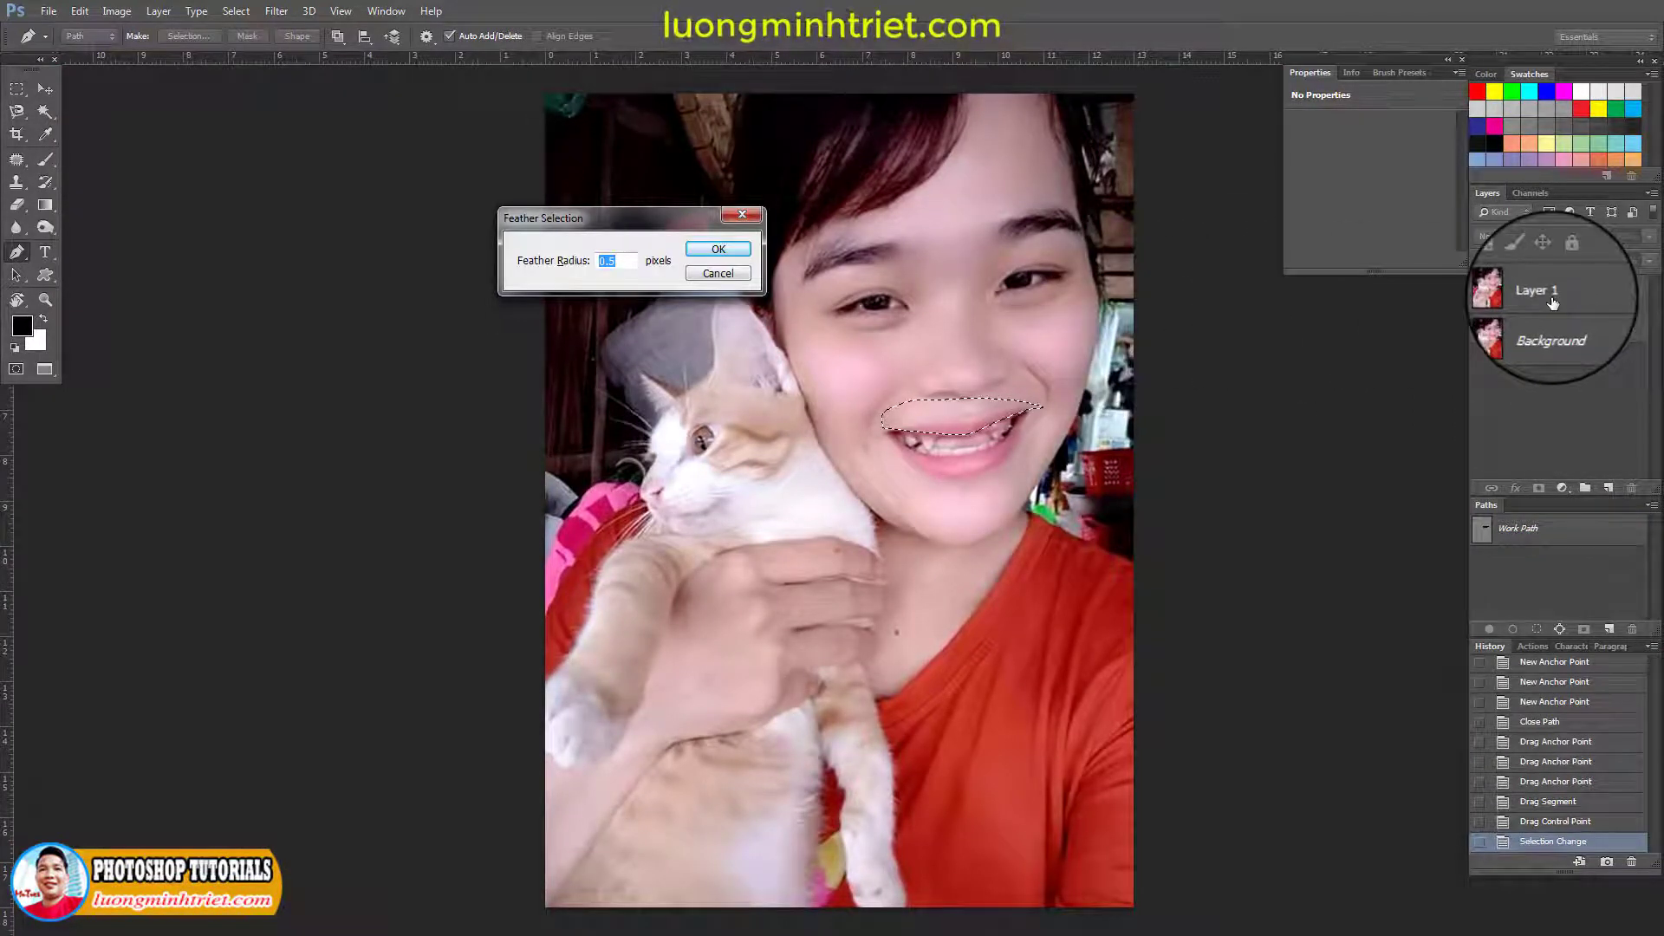
key(Return)
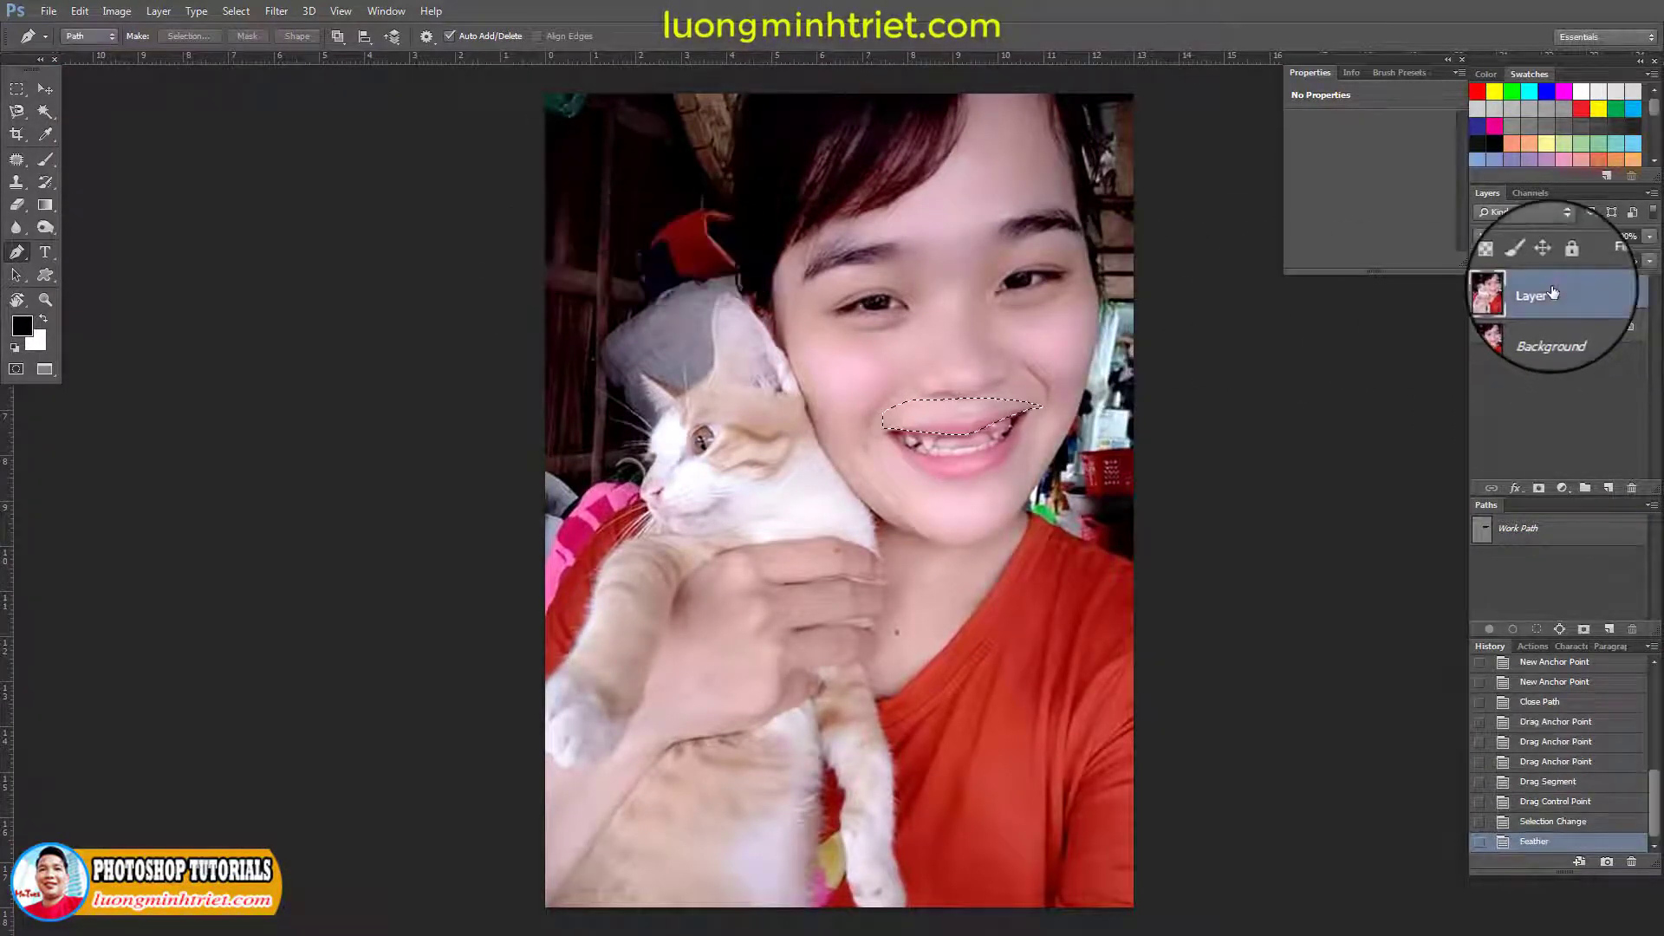
key(ctrl+j)
Bring the teeth layer from rang.psd into the portrait, directly above Layer 1 and below the copied lip layer
click(1539, 336)
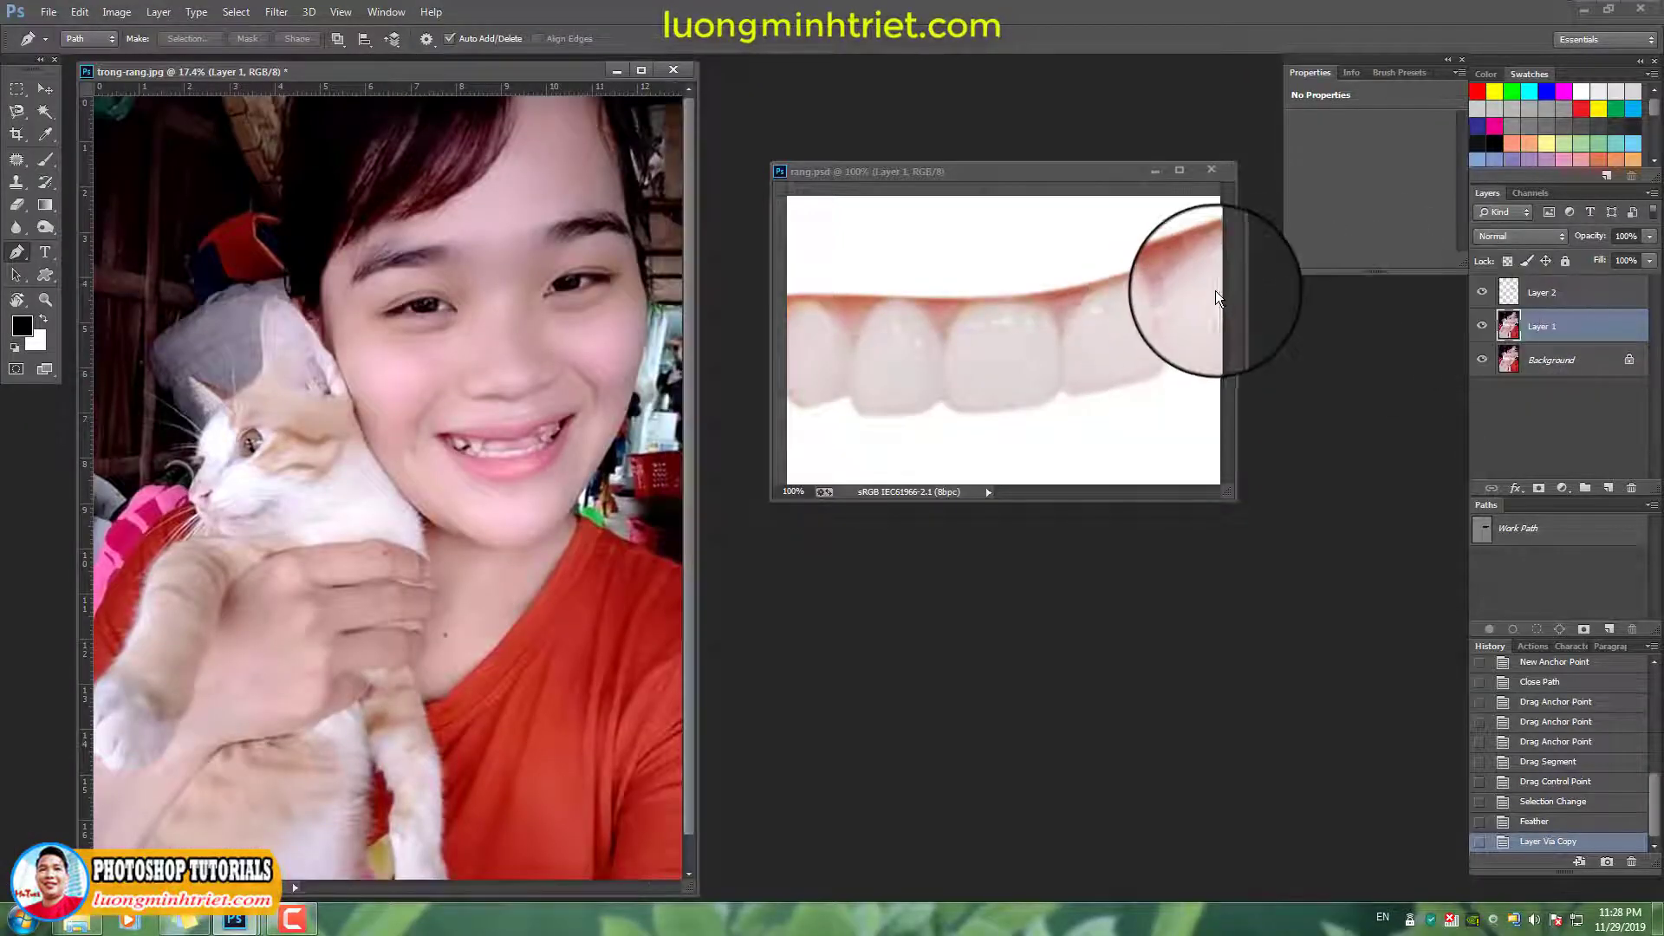
click(1105, 171)
drag(1543, 269, 529, 351)
key(f)
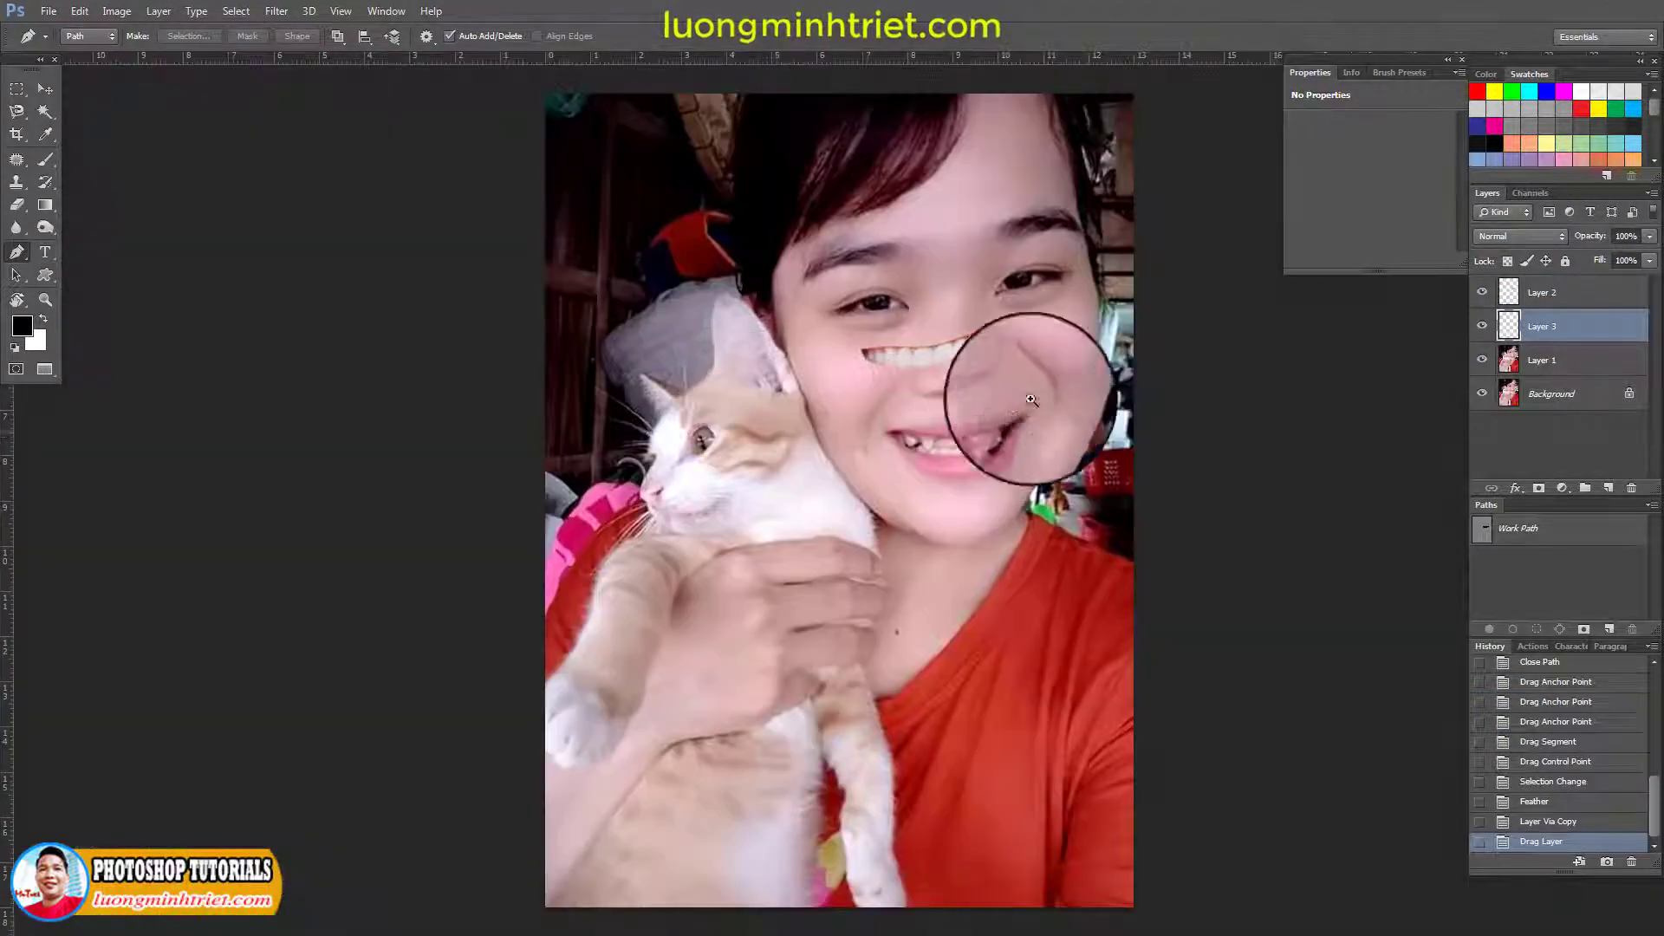
ctrl+click(1012, 387)
ctrl+click(1072, 398)
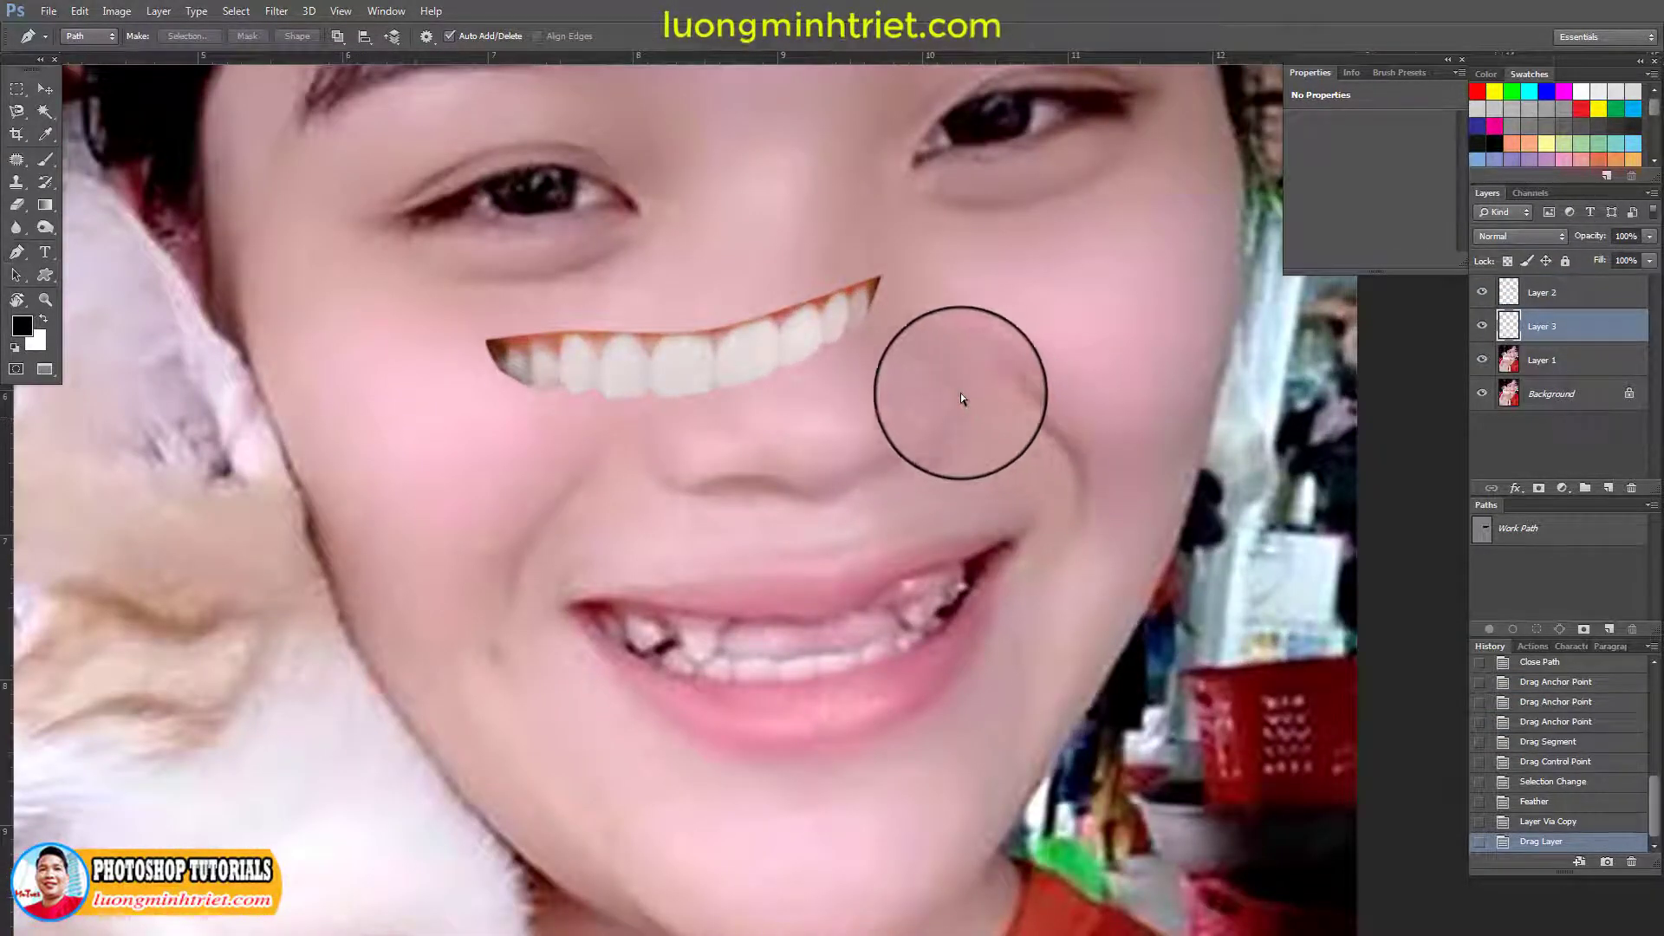
Free-transform the teeth layer and move it into the mouth, tucked under the upper lip
key(ctrl+t)
drag(823, 327, 930, 614)
ctrl+click(932, 616)
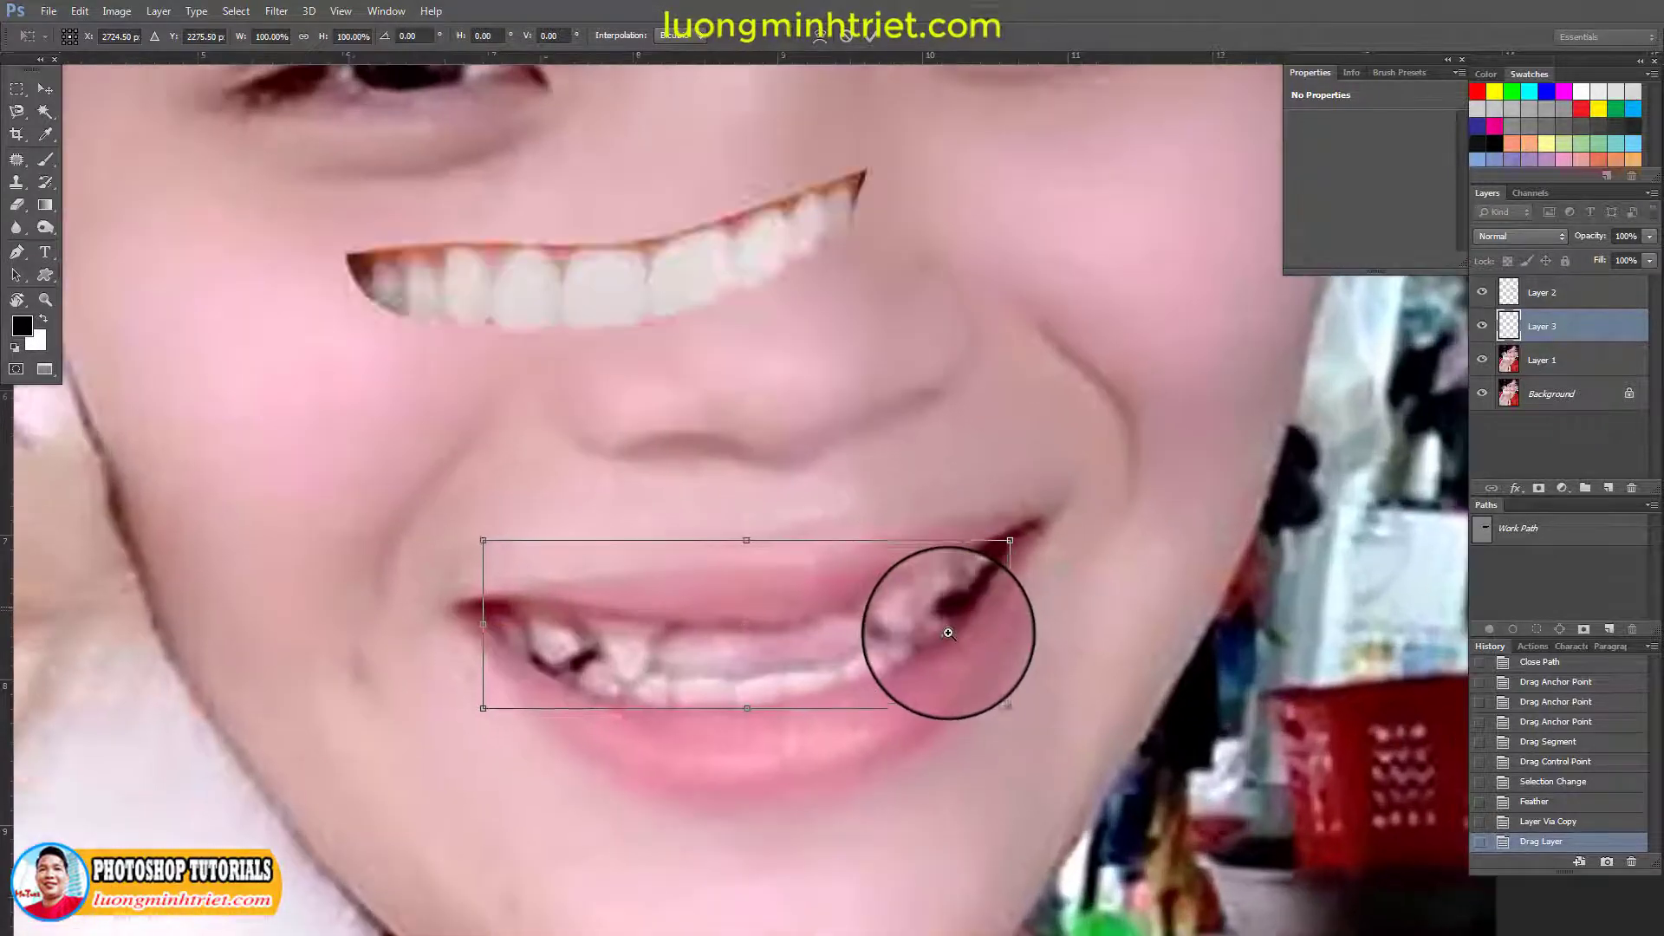
ctrl+click(847, 595)
drag(996, 621, 977, 585)
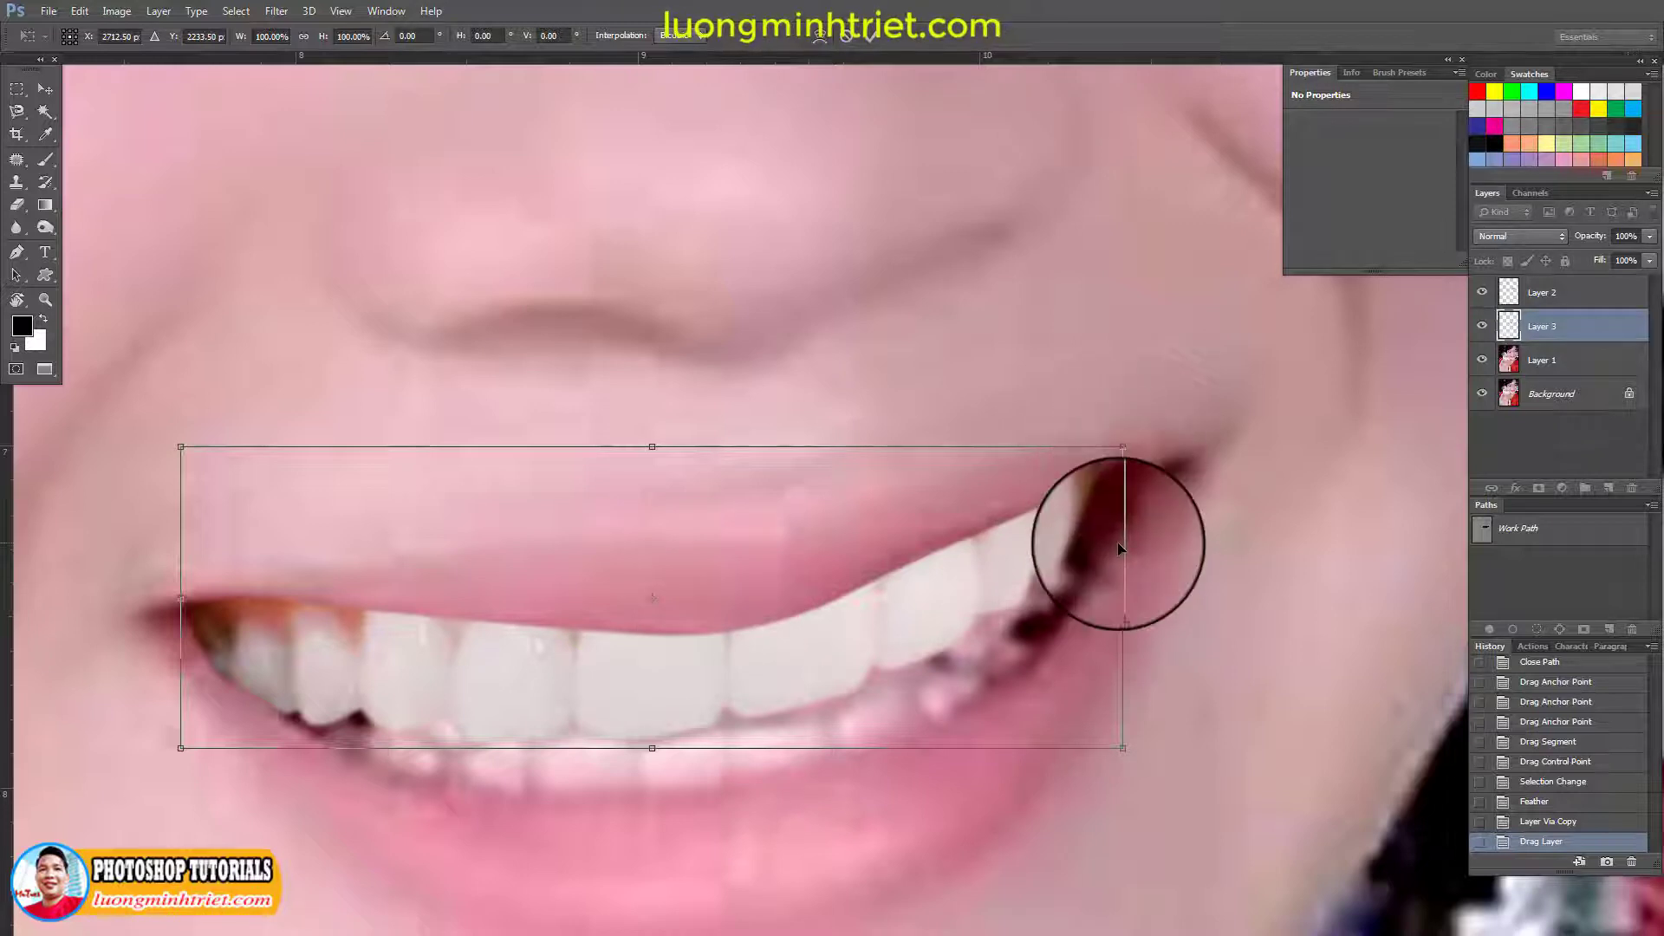
Warp the teeth so both ends reach toward the mouth corners and apply the transformation
right_click(1104, 513)
click(1146, 647)
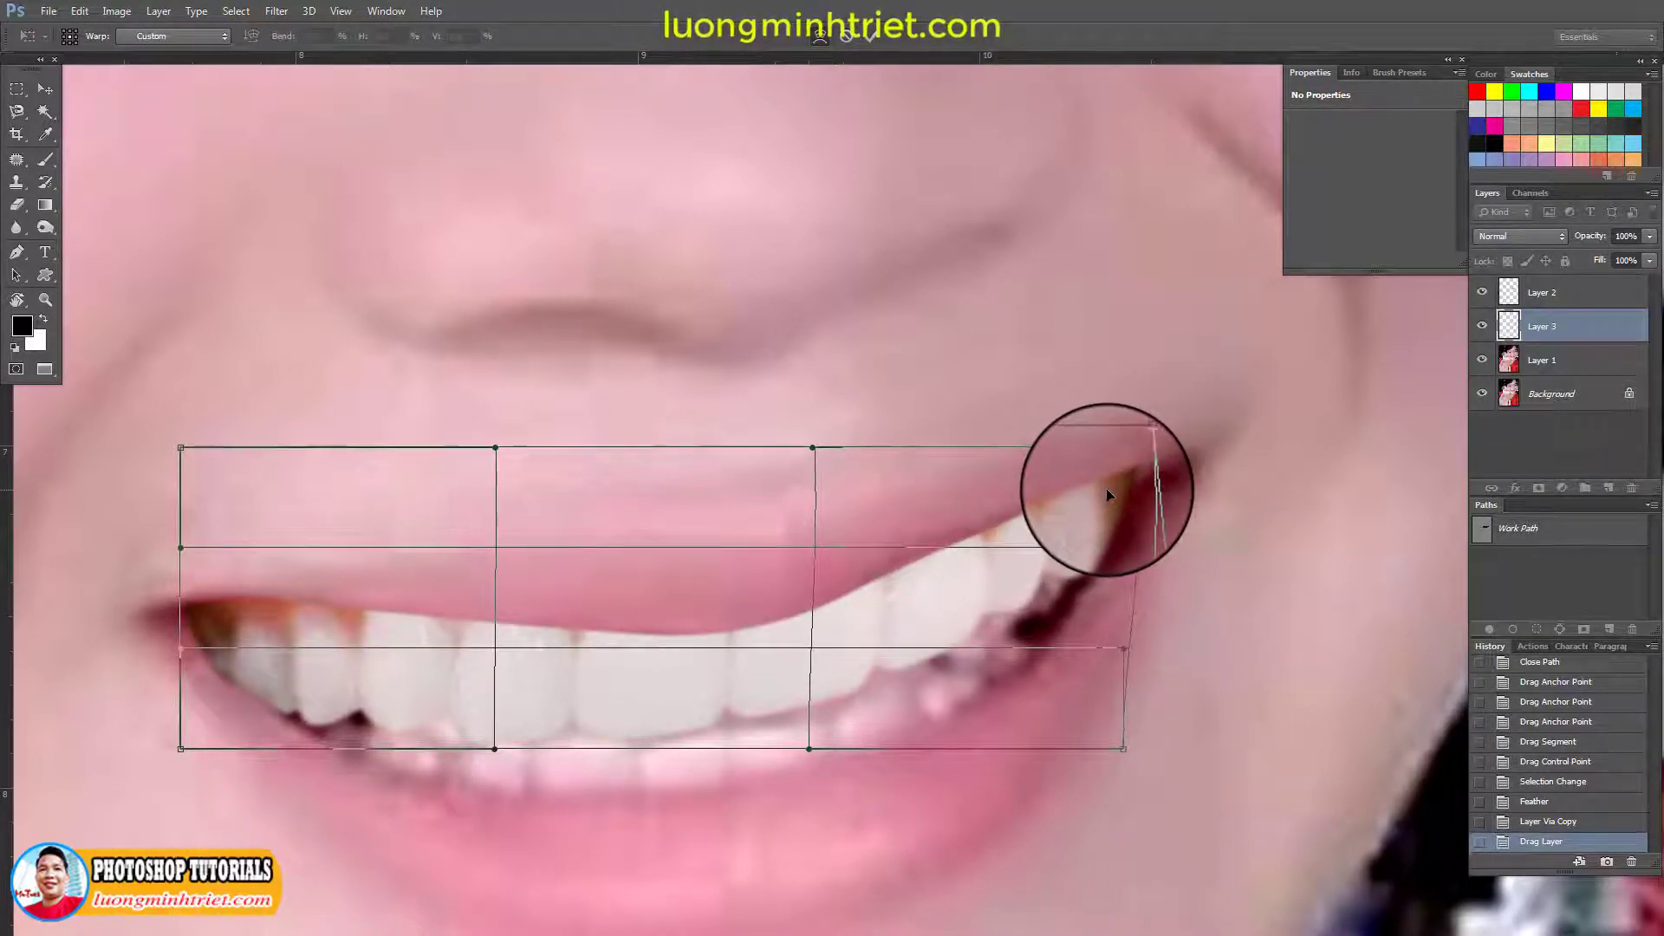
drag(308, 652, 408, 624)
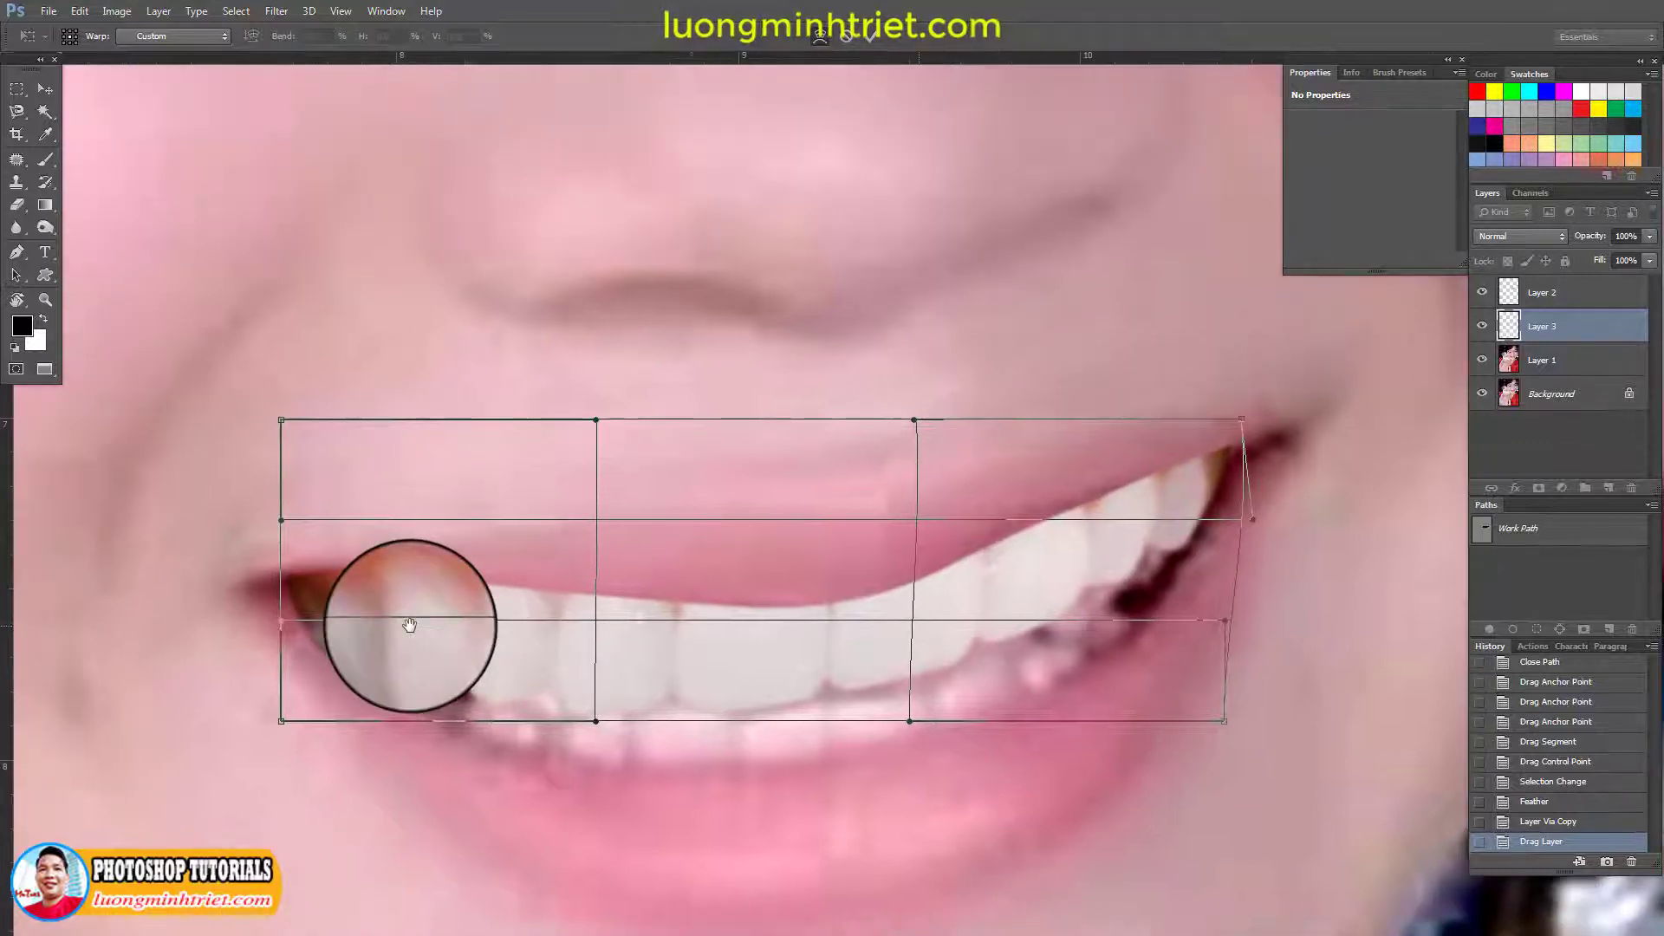
drag(305, 590, 298, 585)
key(Return)
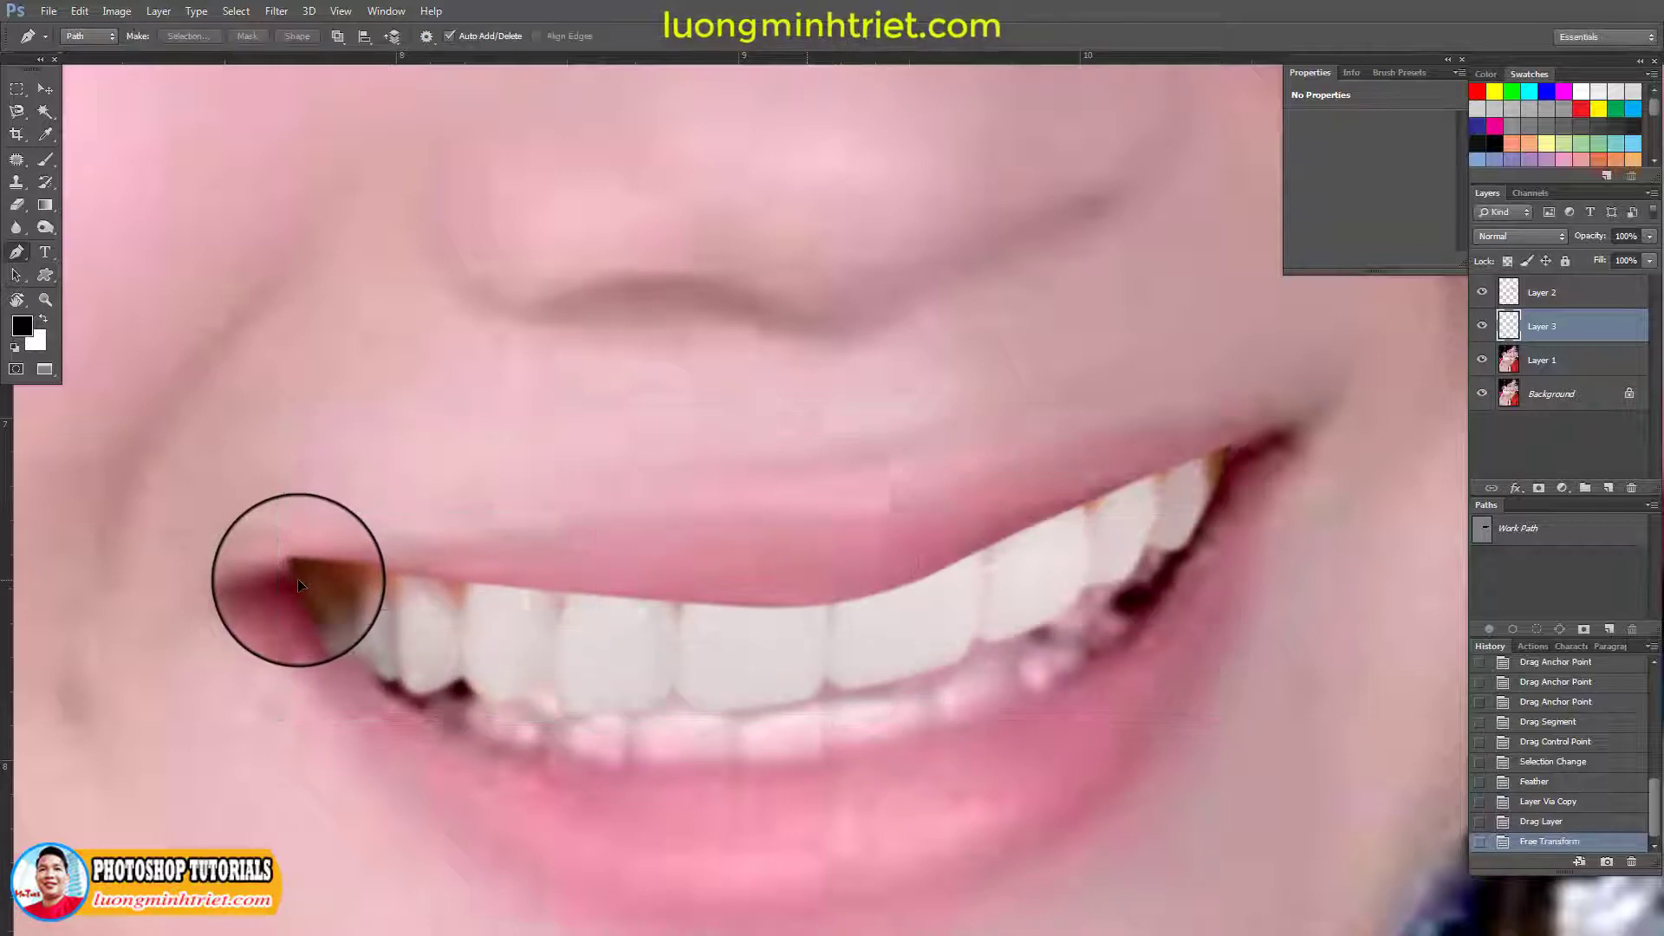
Examine how the new teeth fit the mouth and the whole face at different magnifications
drag(584, 727, 535, 629)
scroll(587, 693, down, 4)
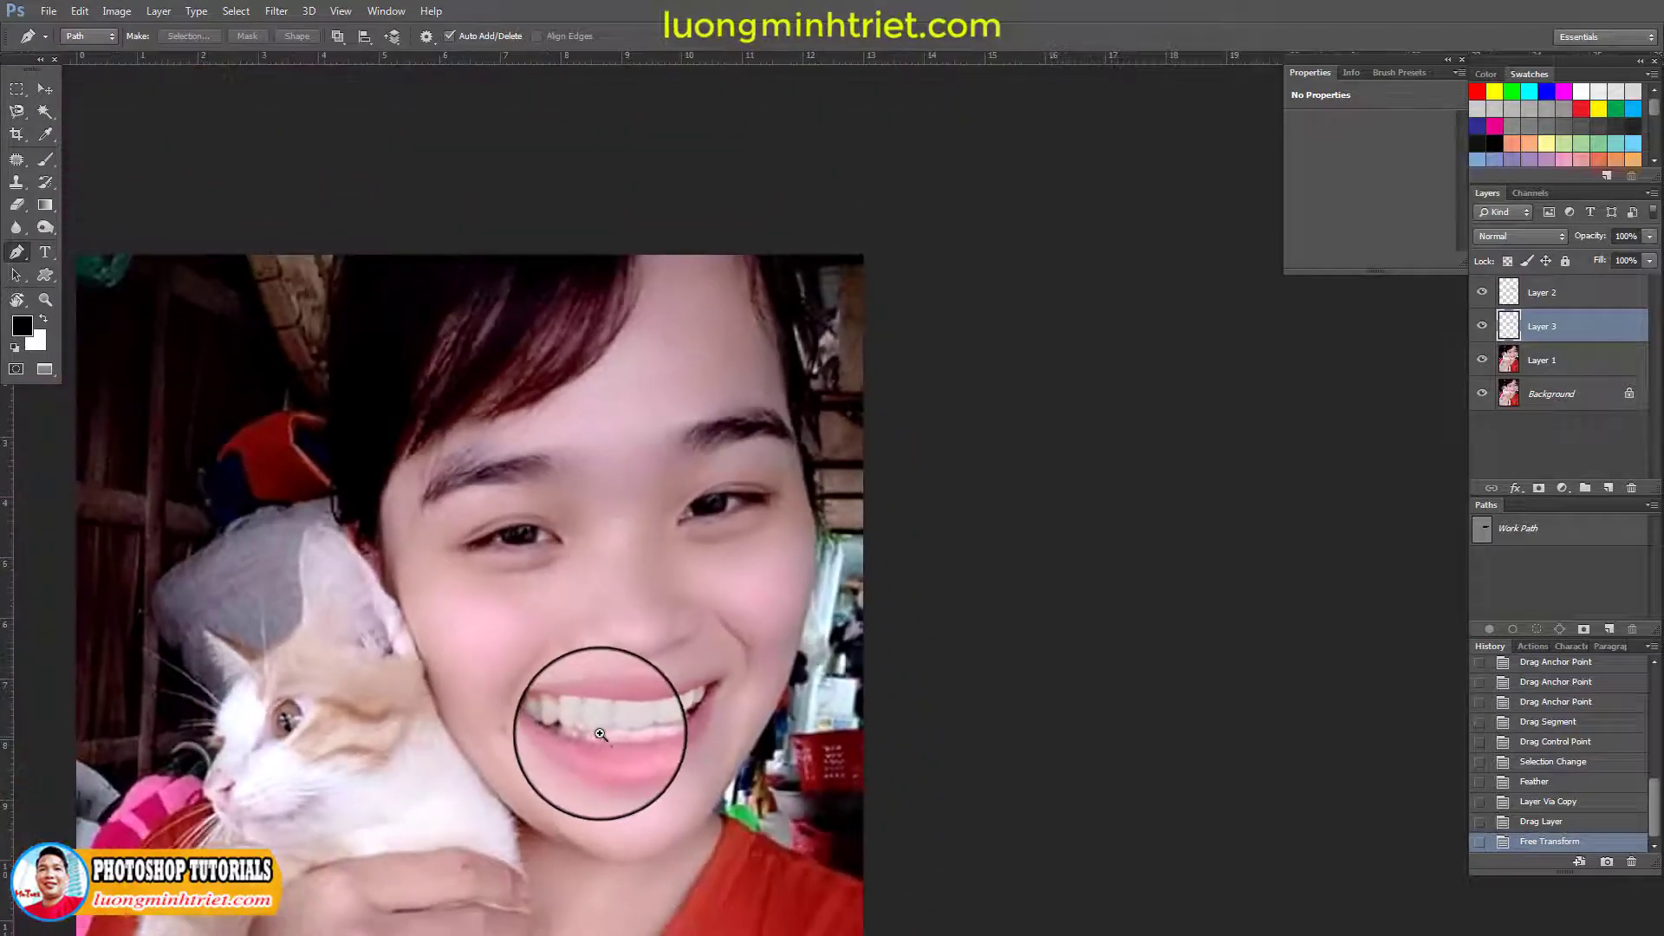
scroll(637, 780, up, 3)
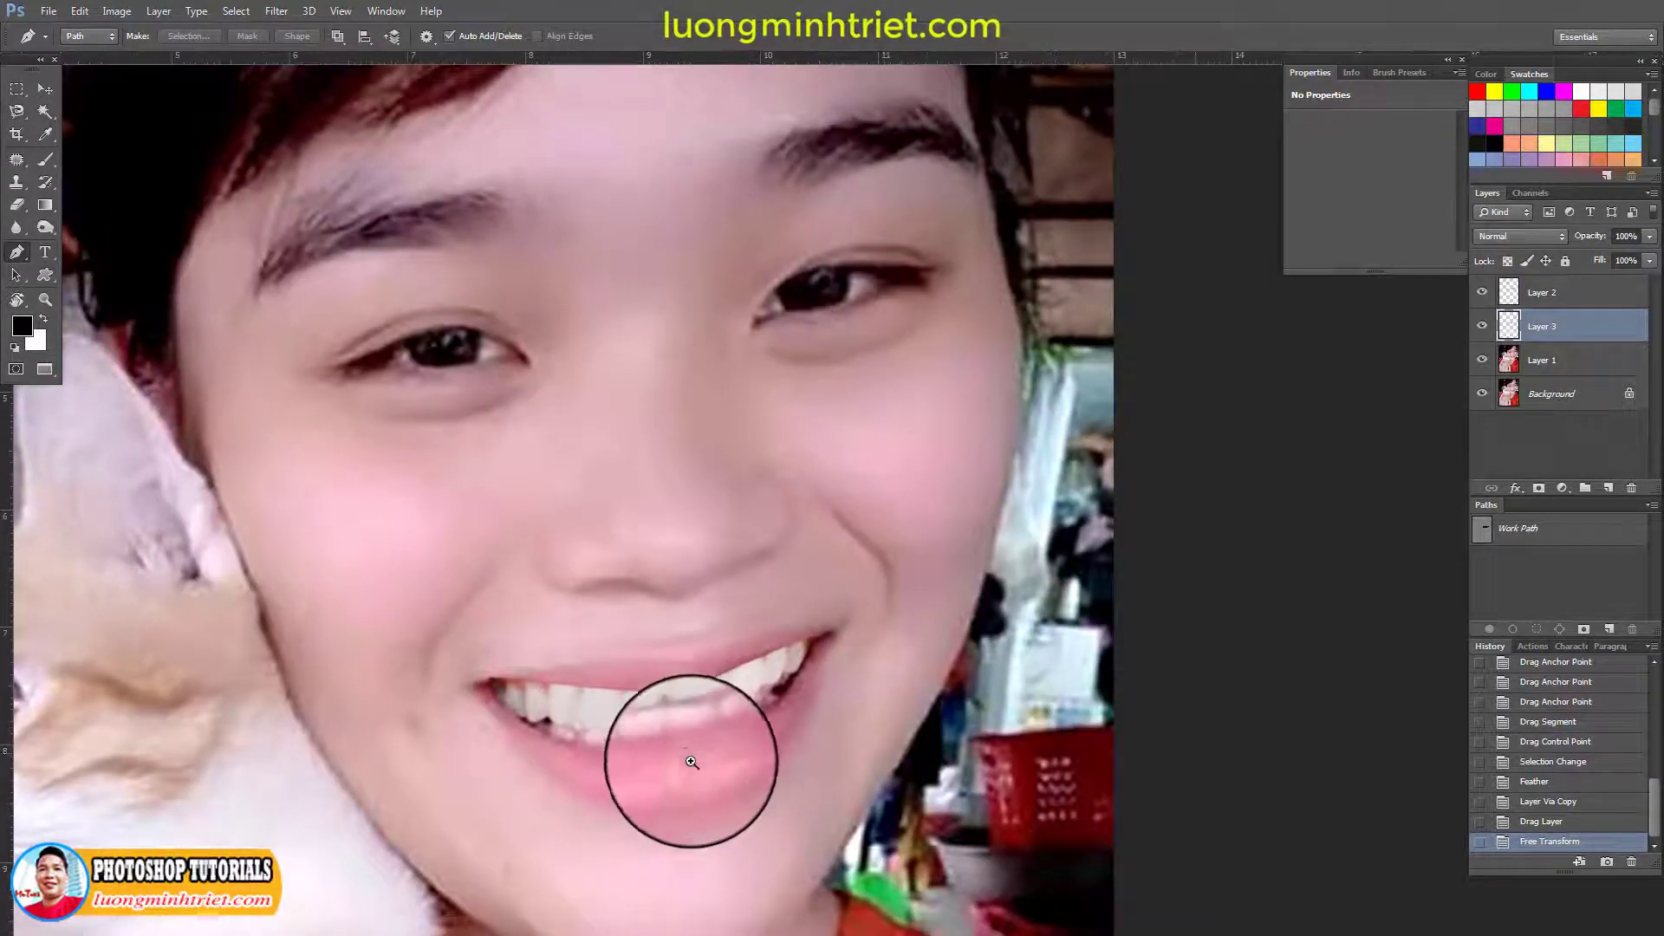
scroll(685, 771, up, 2)
scroll(664, 761, down, 4)
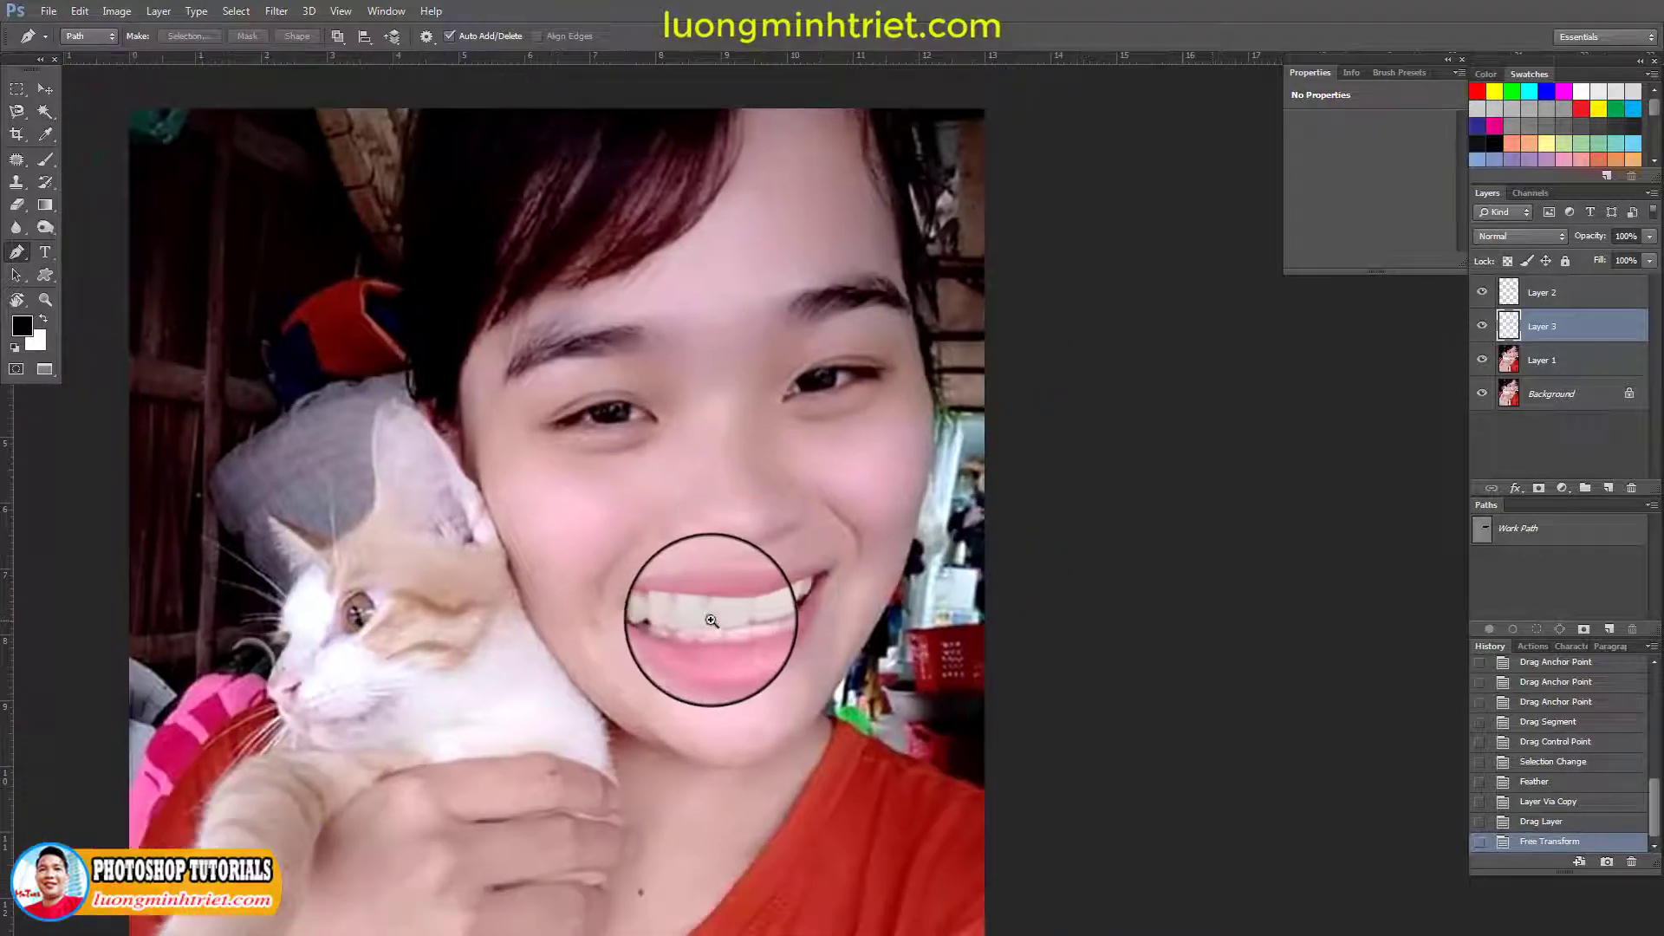
scroll(659, 616, up, 3)
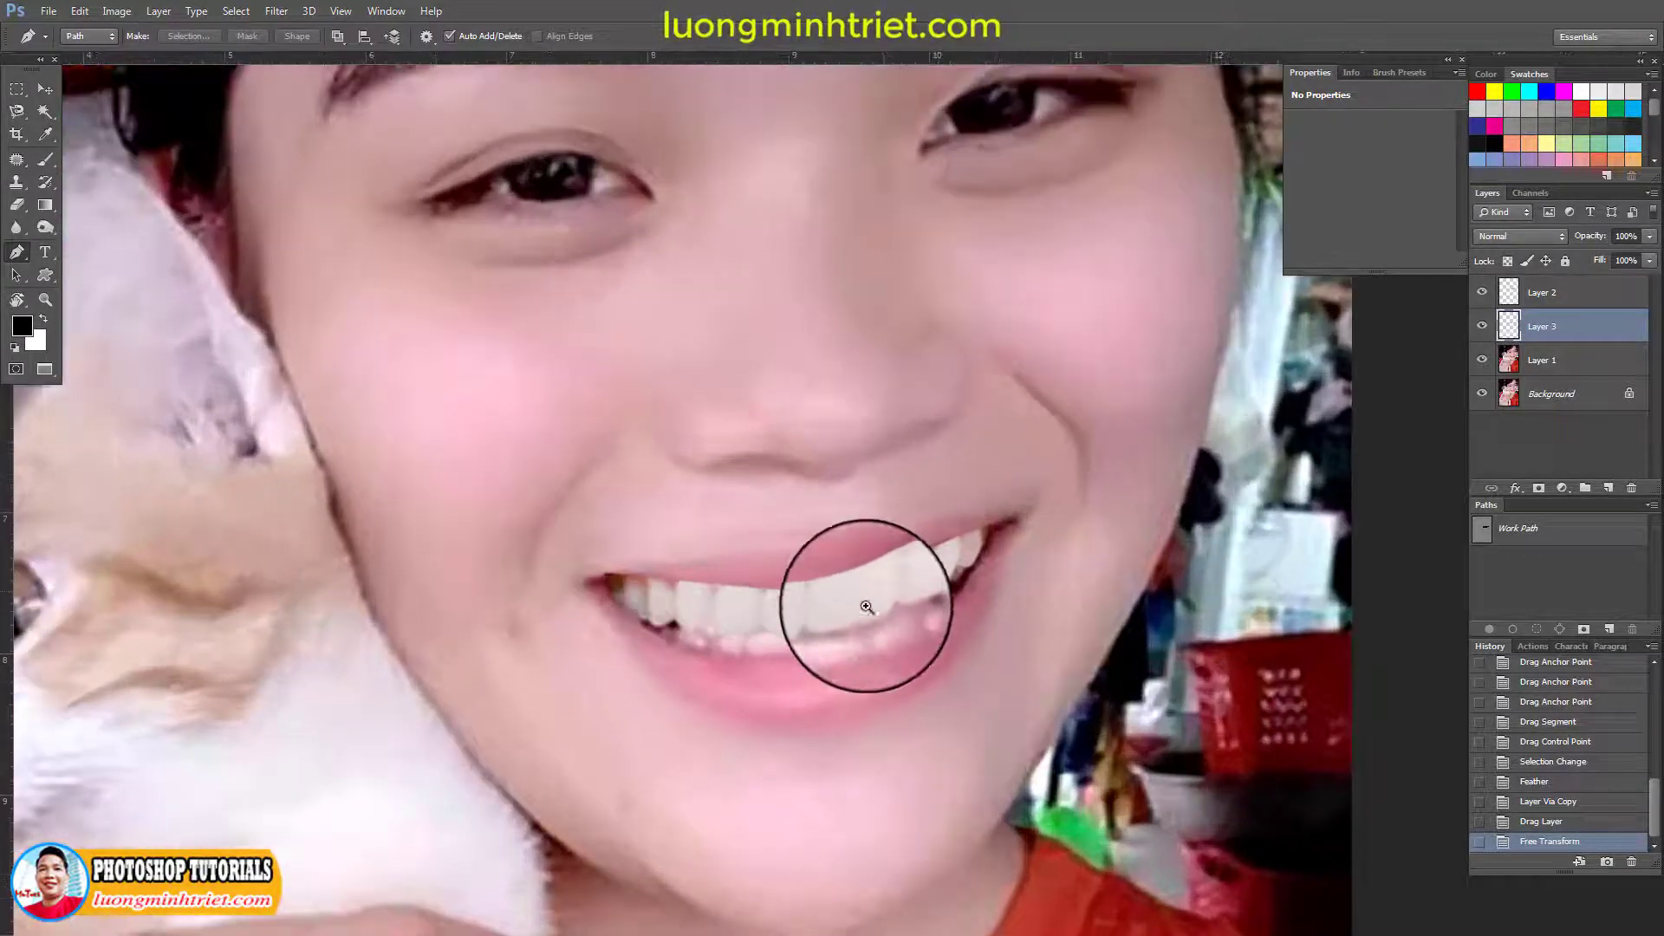
scroll(905, 611, up, 1)
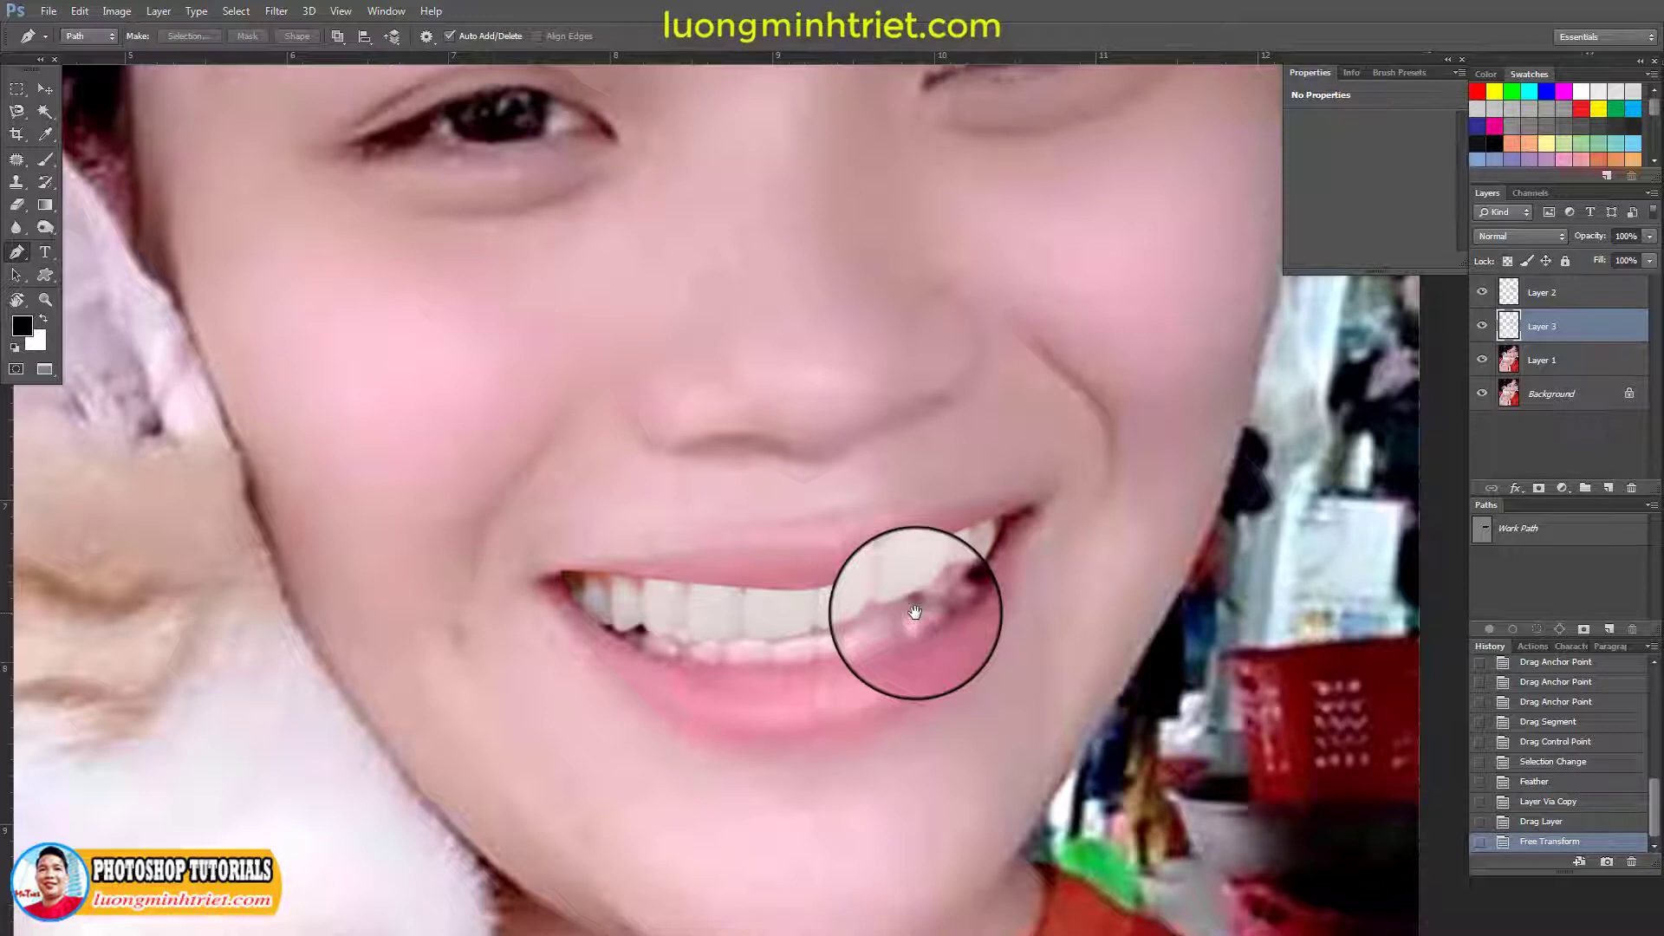
scroll(702, 559, down, 1)
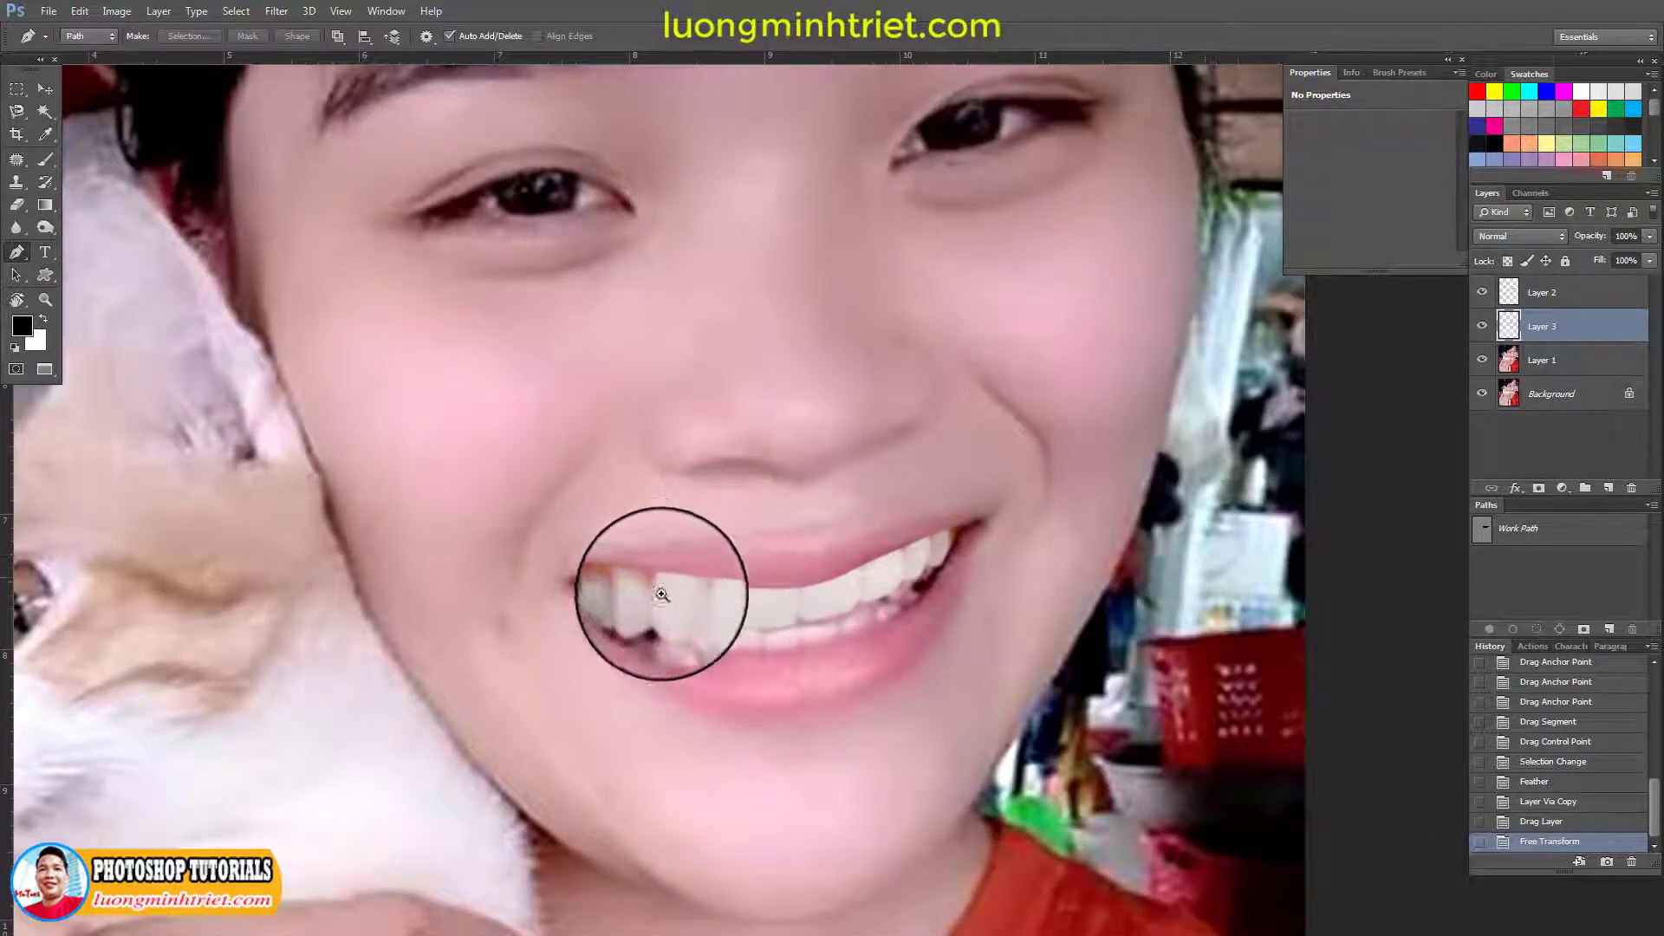
scroll(661, 594, up, 2)
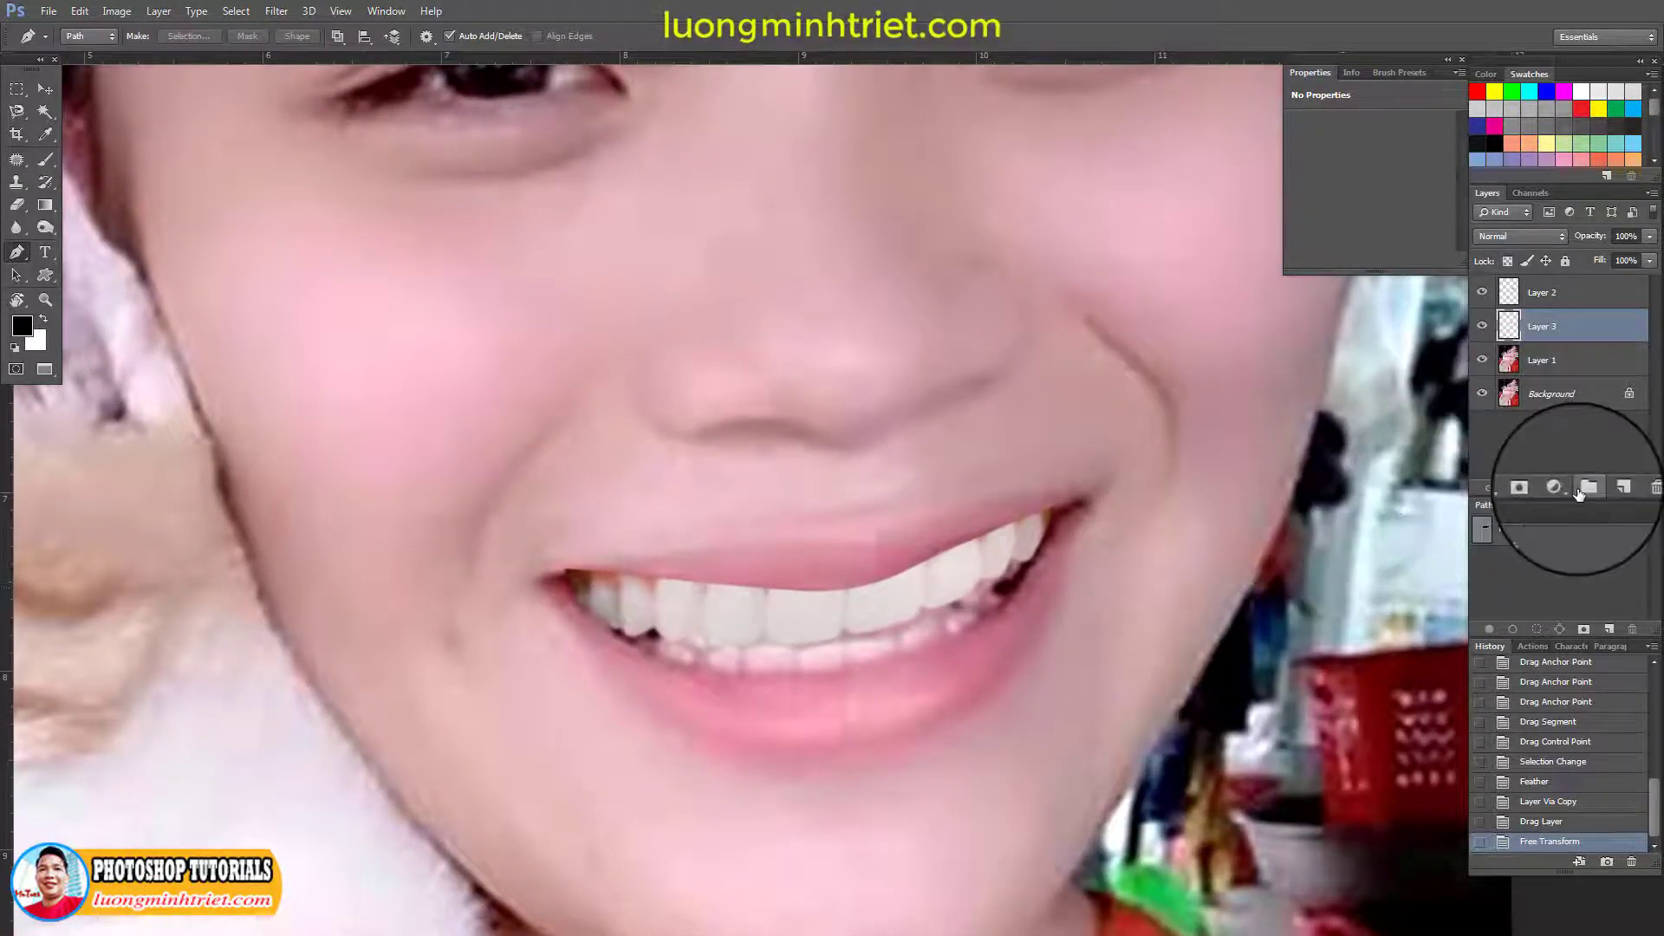
Add a layer mask to the teeth layer
click(1561, 488)
click(1544, 485)
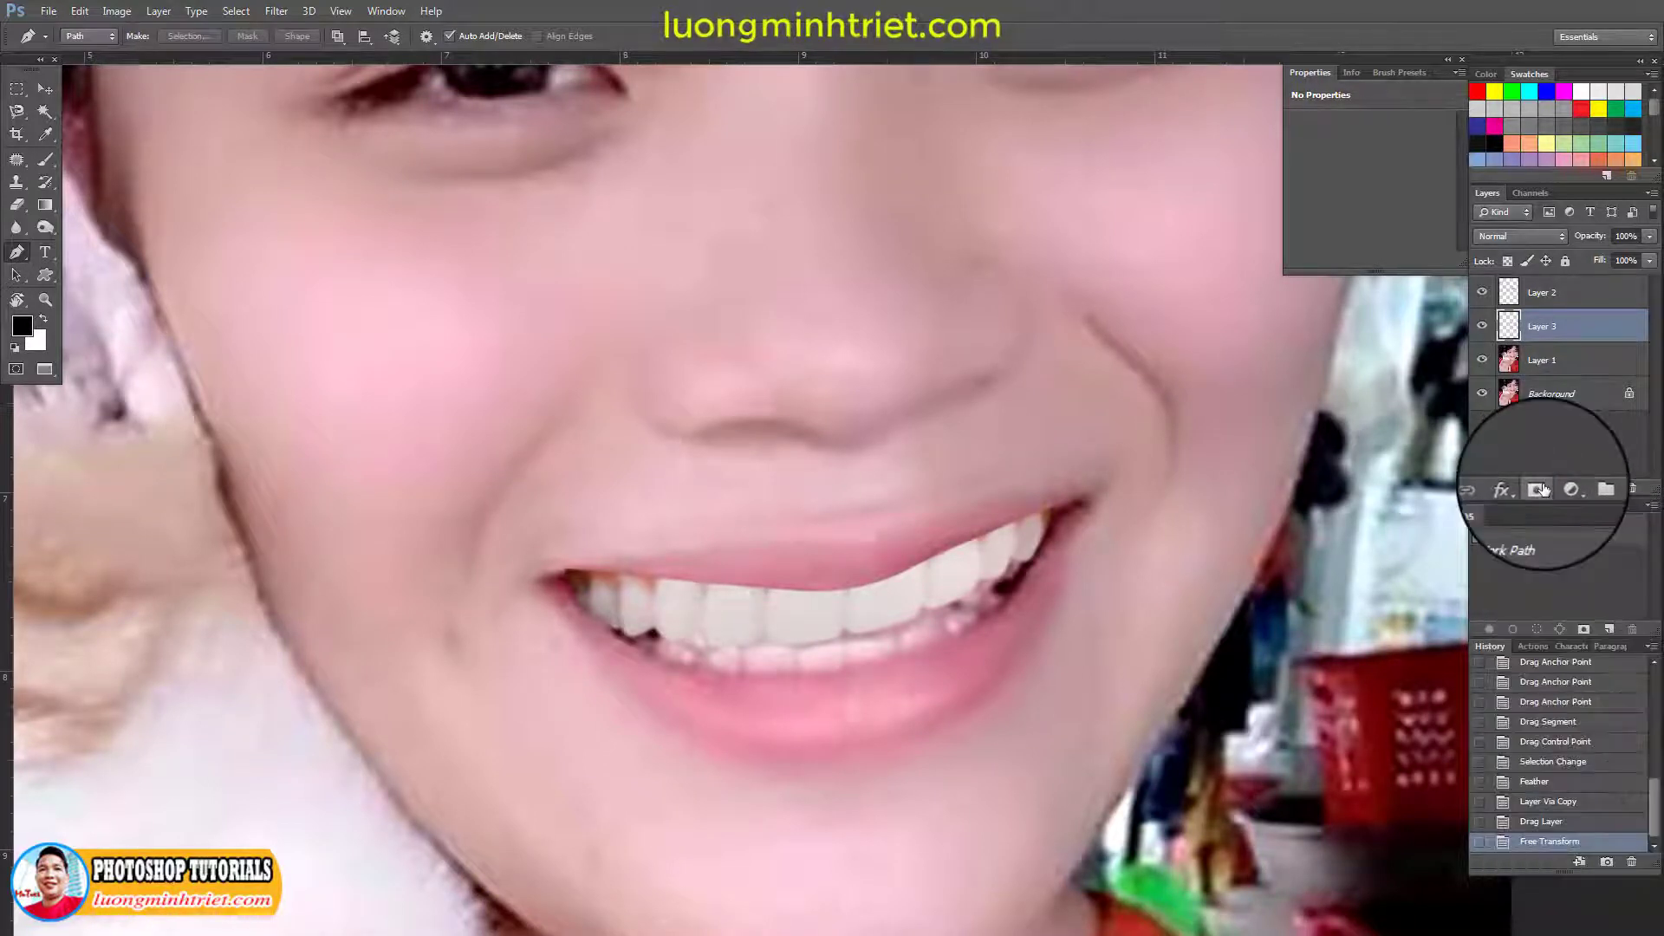
click(1539, 489)
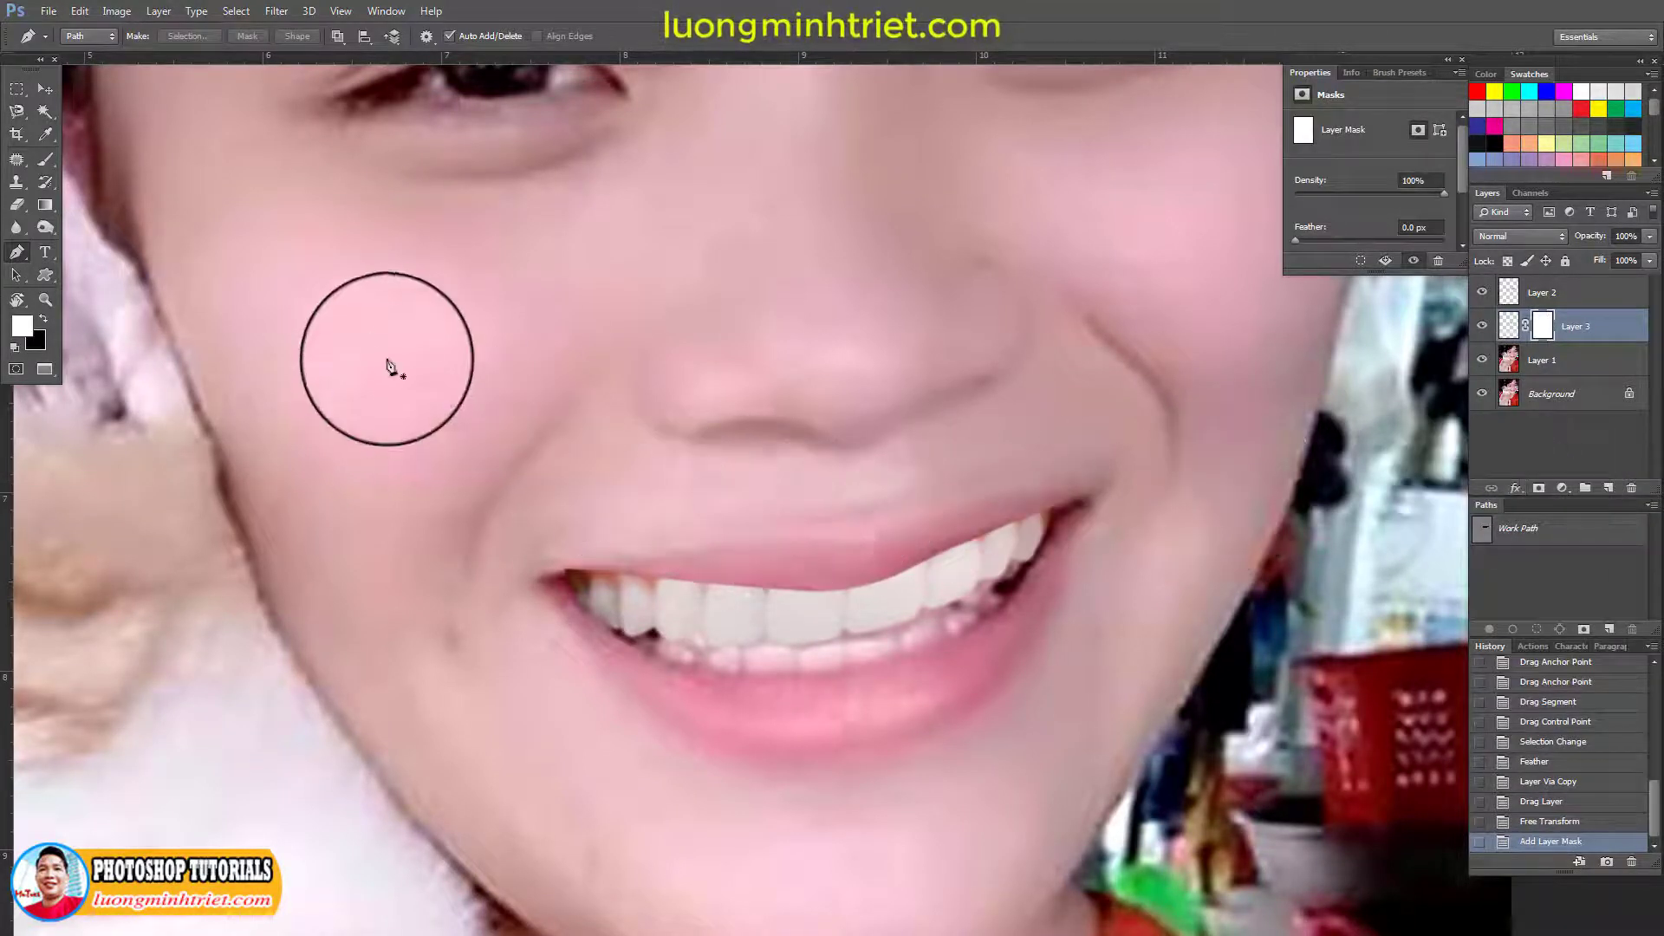
Brush black at 30% opacity on the teeth layer's mask at the left mouth corner and compare with the layer hidden
click(46, 160)
key(x)
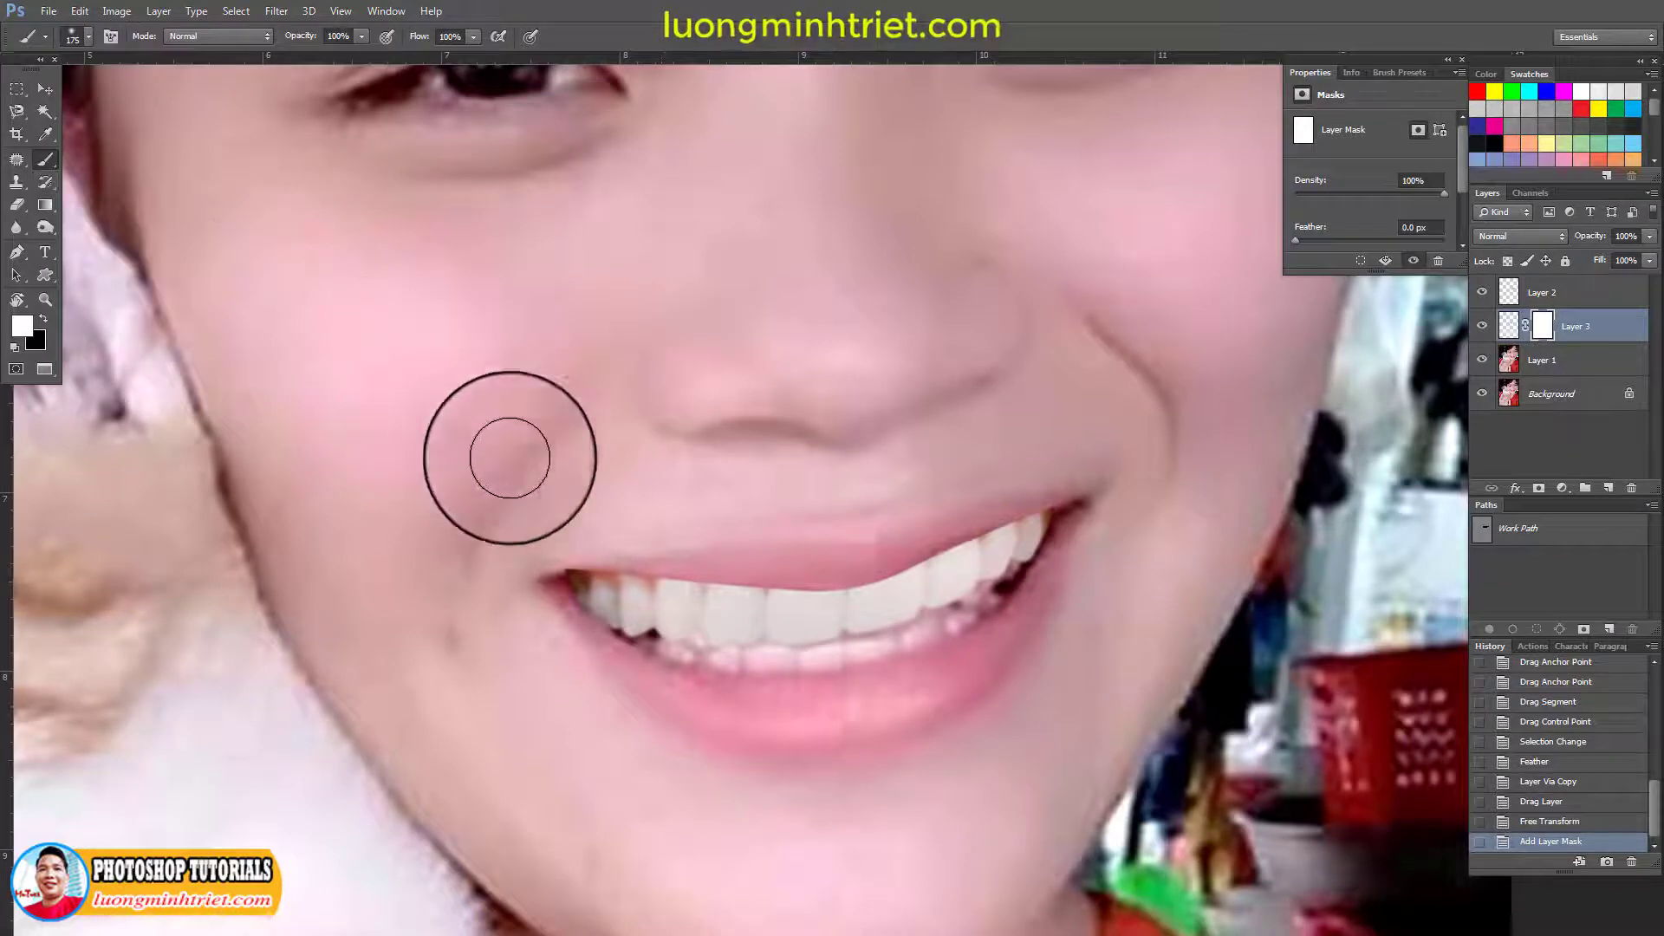
scroll(590, 504, up, 1)
mouse_move(559, 546)
mouse_down()
mouse_move(493, 574)
mouse_move(477, 628)
mouse_move(503, 652)
mouse_move(460, 635)
mouse_up()
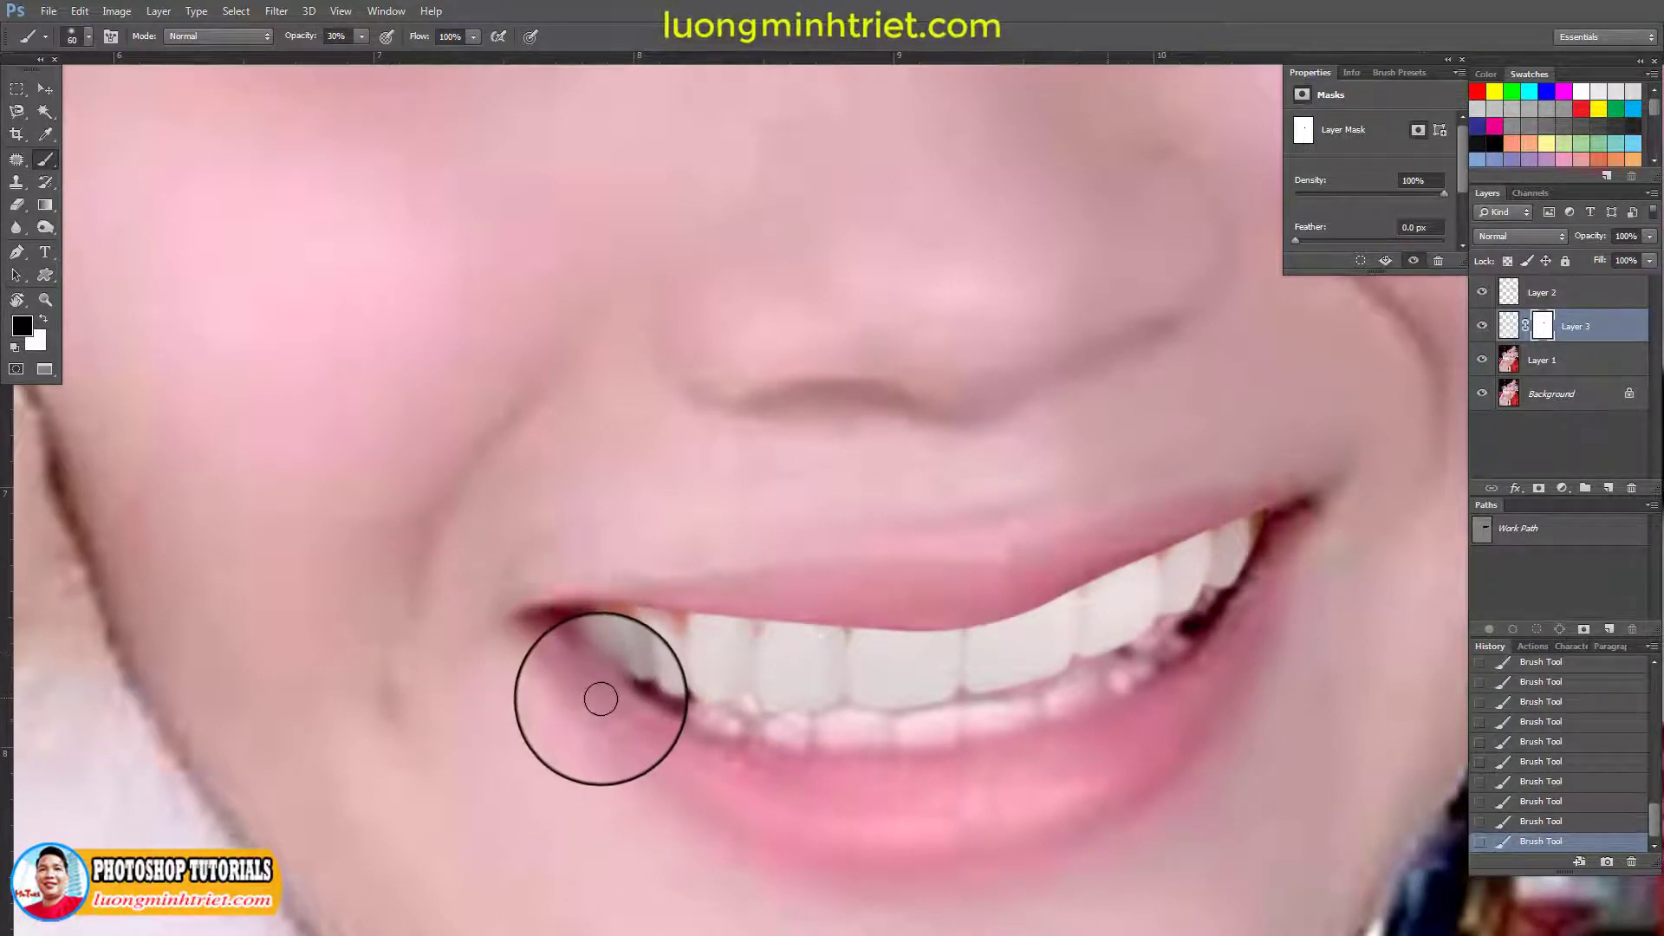
click(1482, 327)
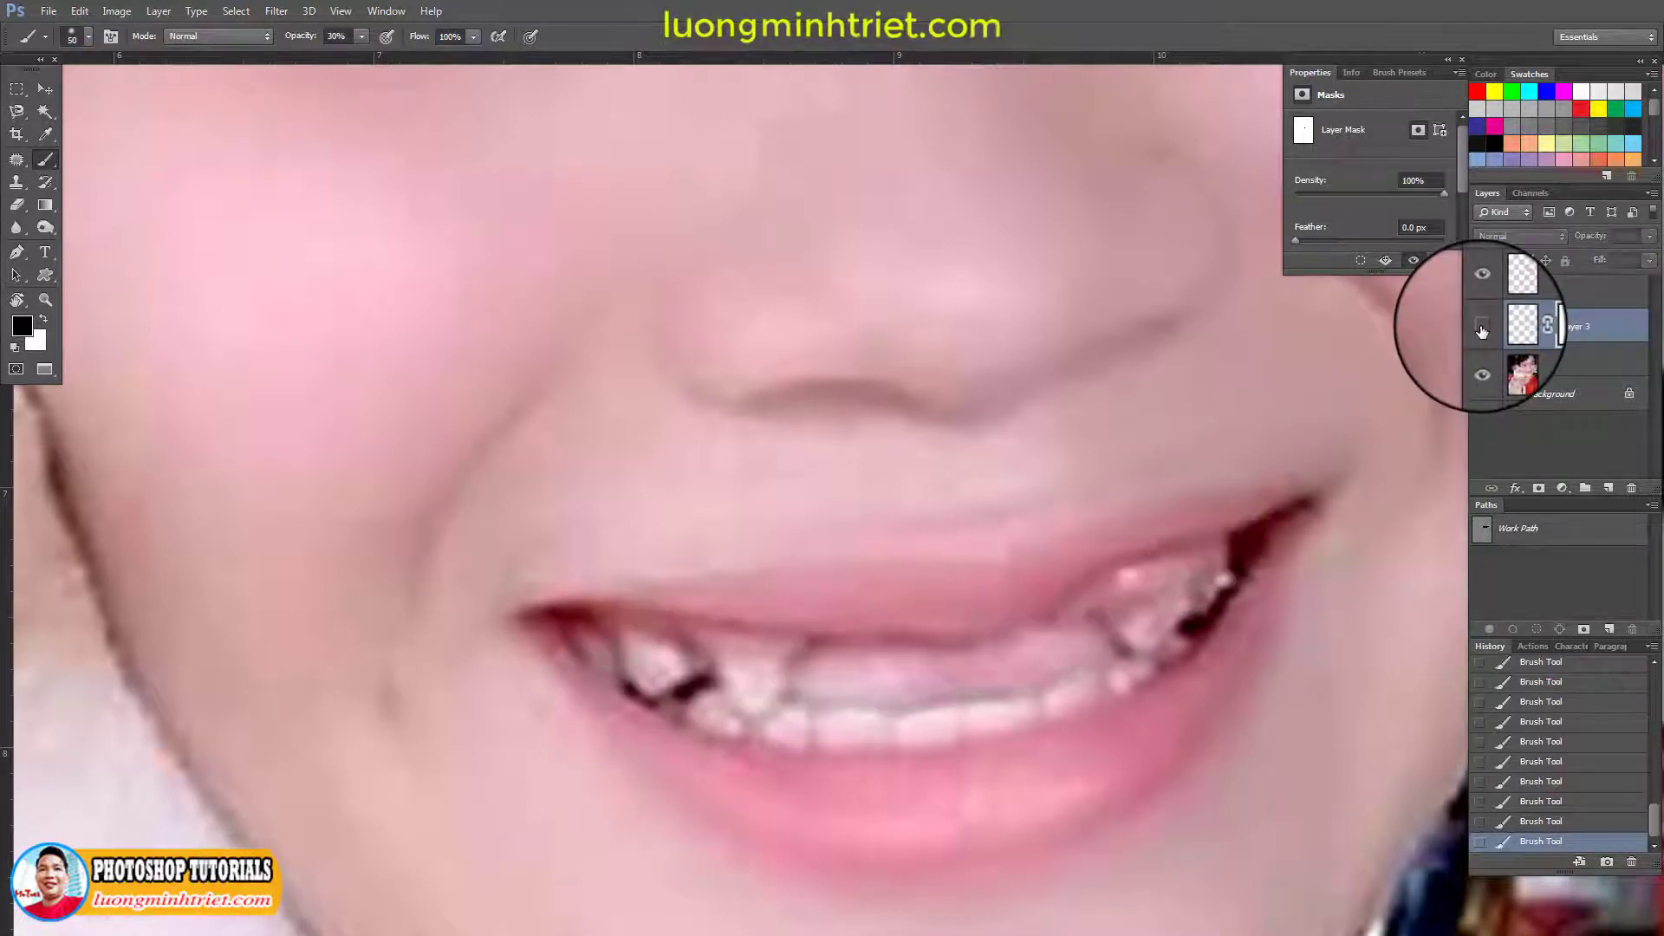
click(1482, 327)
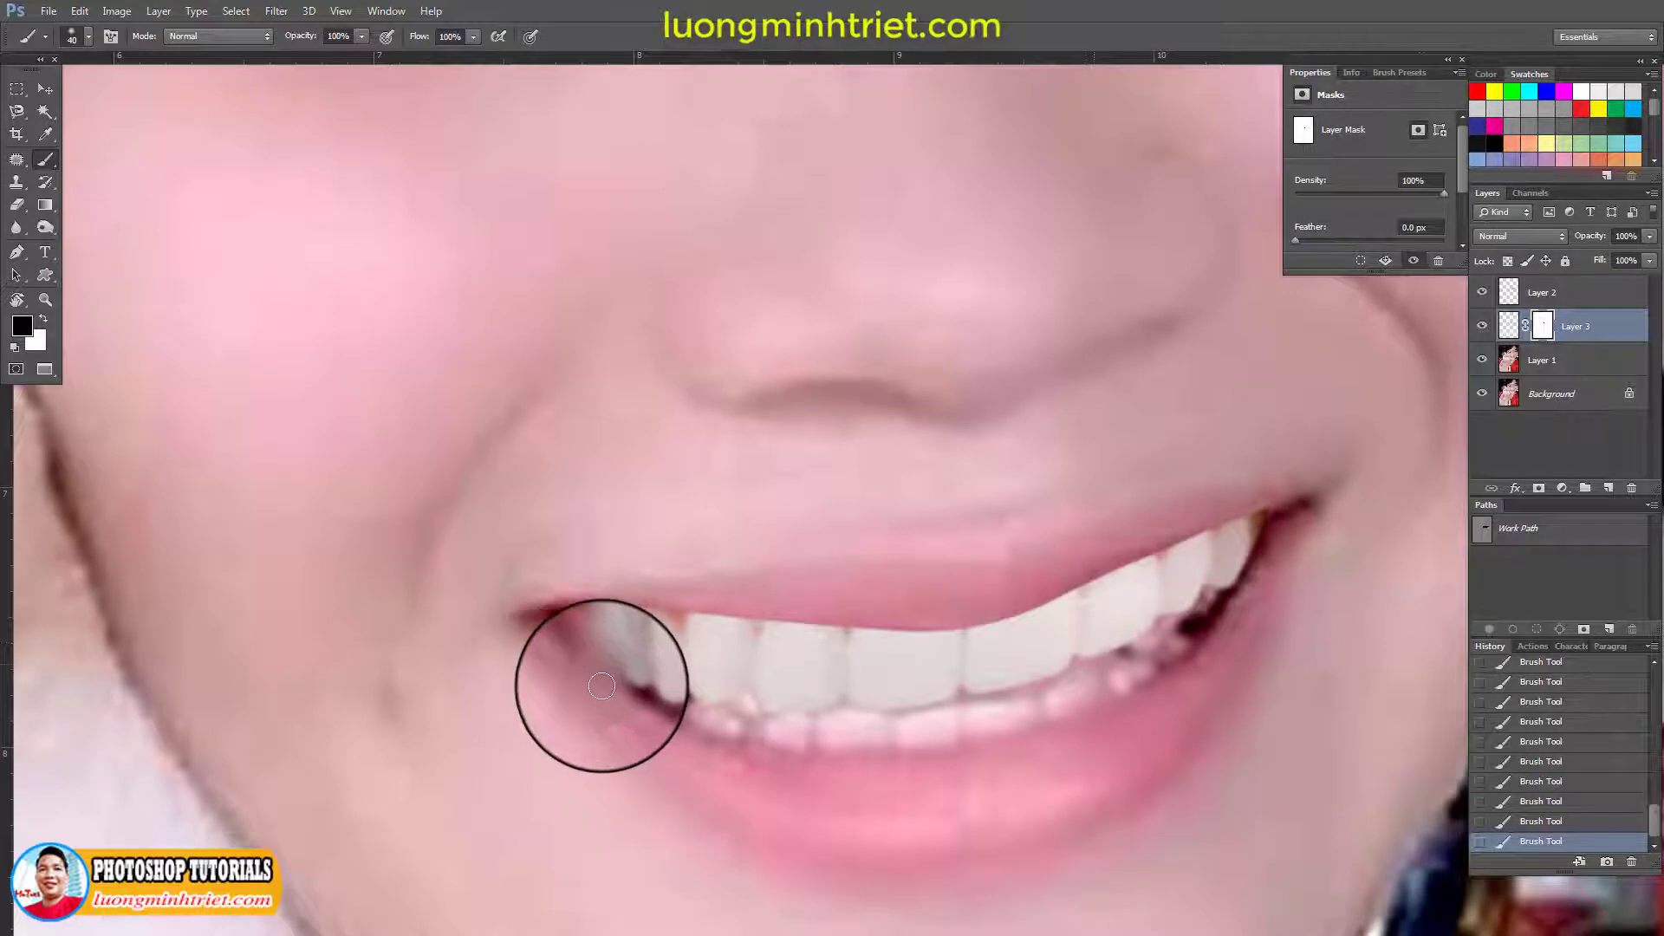
Mask out the tooth edge overlapping the lower lip near the left mouth corner with black at 100% opacity
key(x)
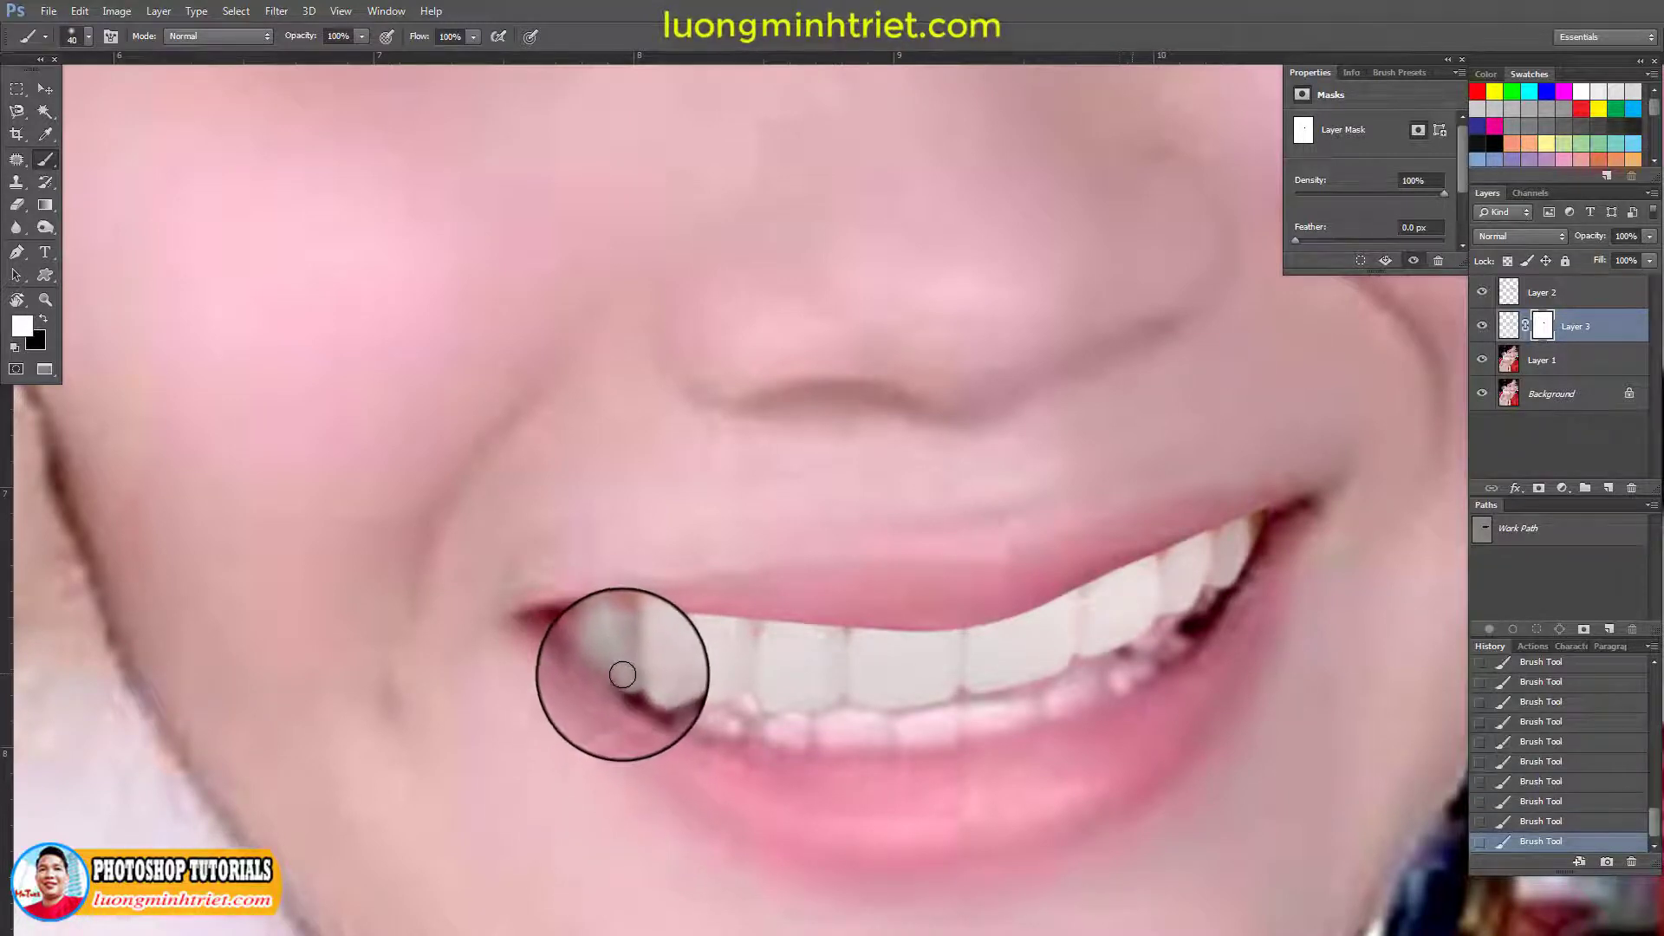
key(x)
mouse_move(597, 685)
mouse_down()
mouse_move(632, 714)
mouse_move(733, 738)
mouse_up()
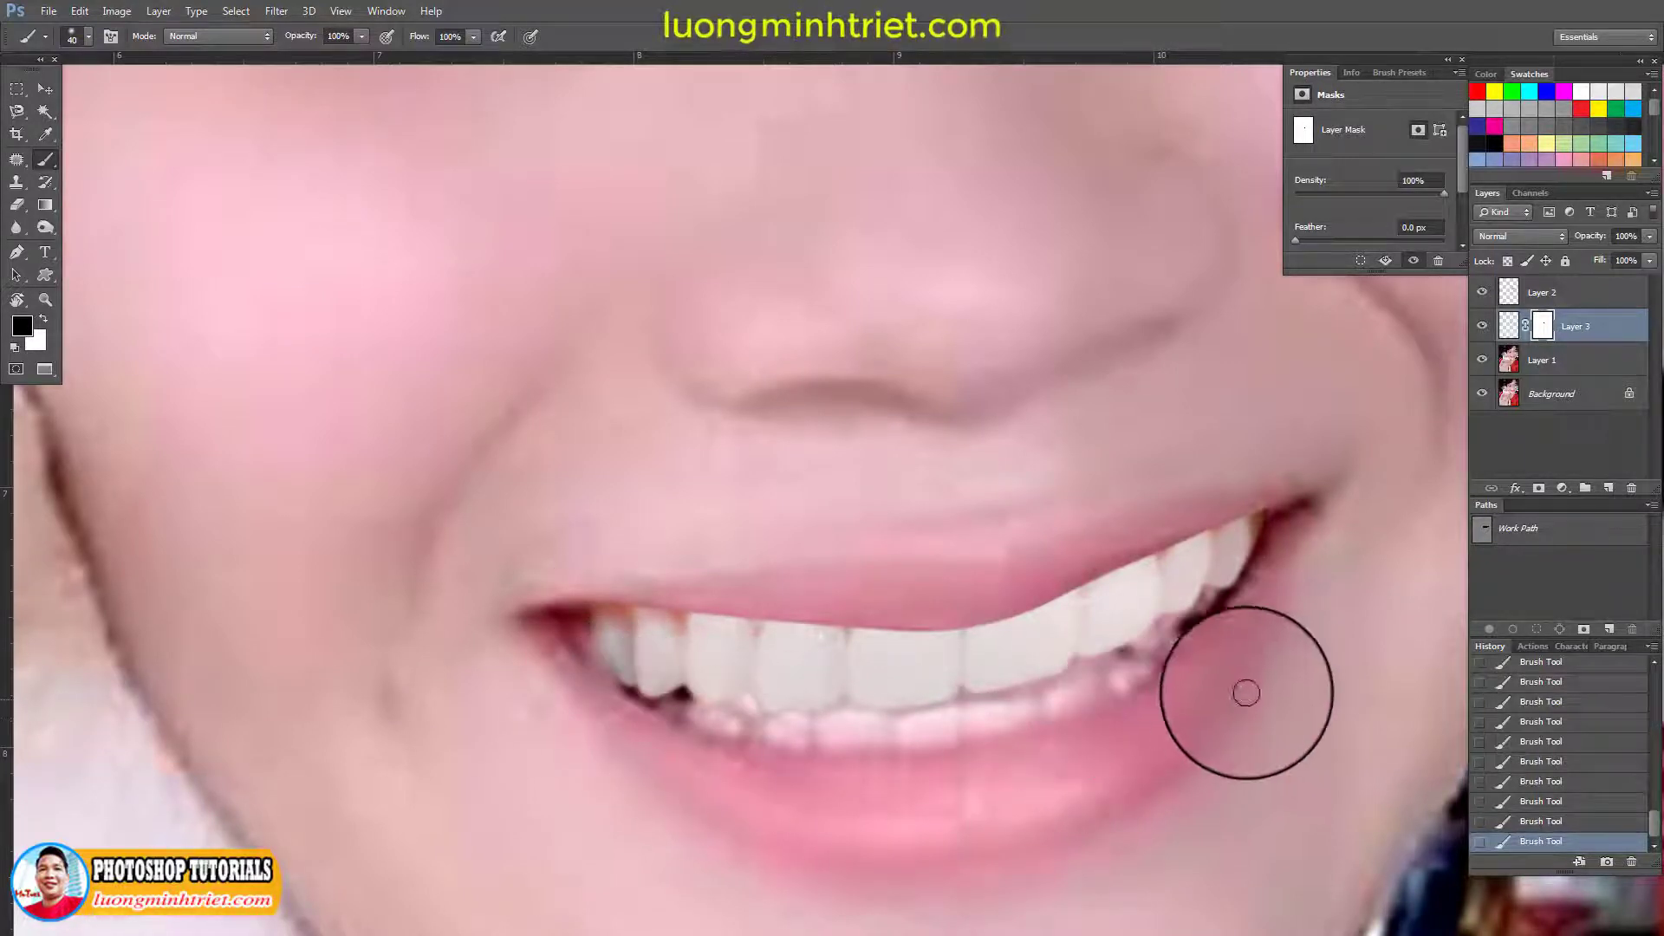
Refine the teeth mask around the right mouth corner with black and white at 30% opacity to shape the end tooth
mouse_move(1248, 692)
mouse_down()
mouse_move(1292, 565)
mouse_move(1274, 509)
mouse_move(1266, 570)
mouse_up()
ctrl+click(1289, 575)
key(bracketright)
key(bracketright)
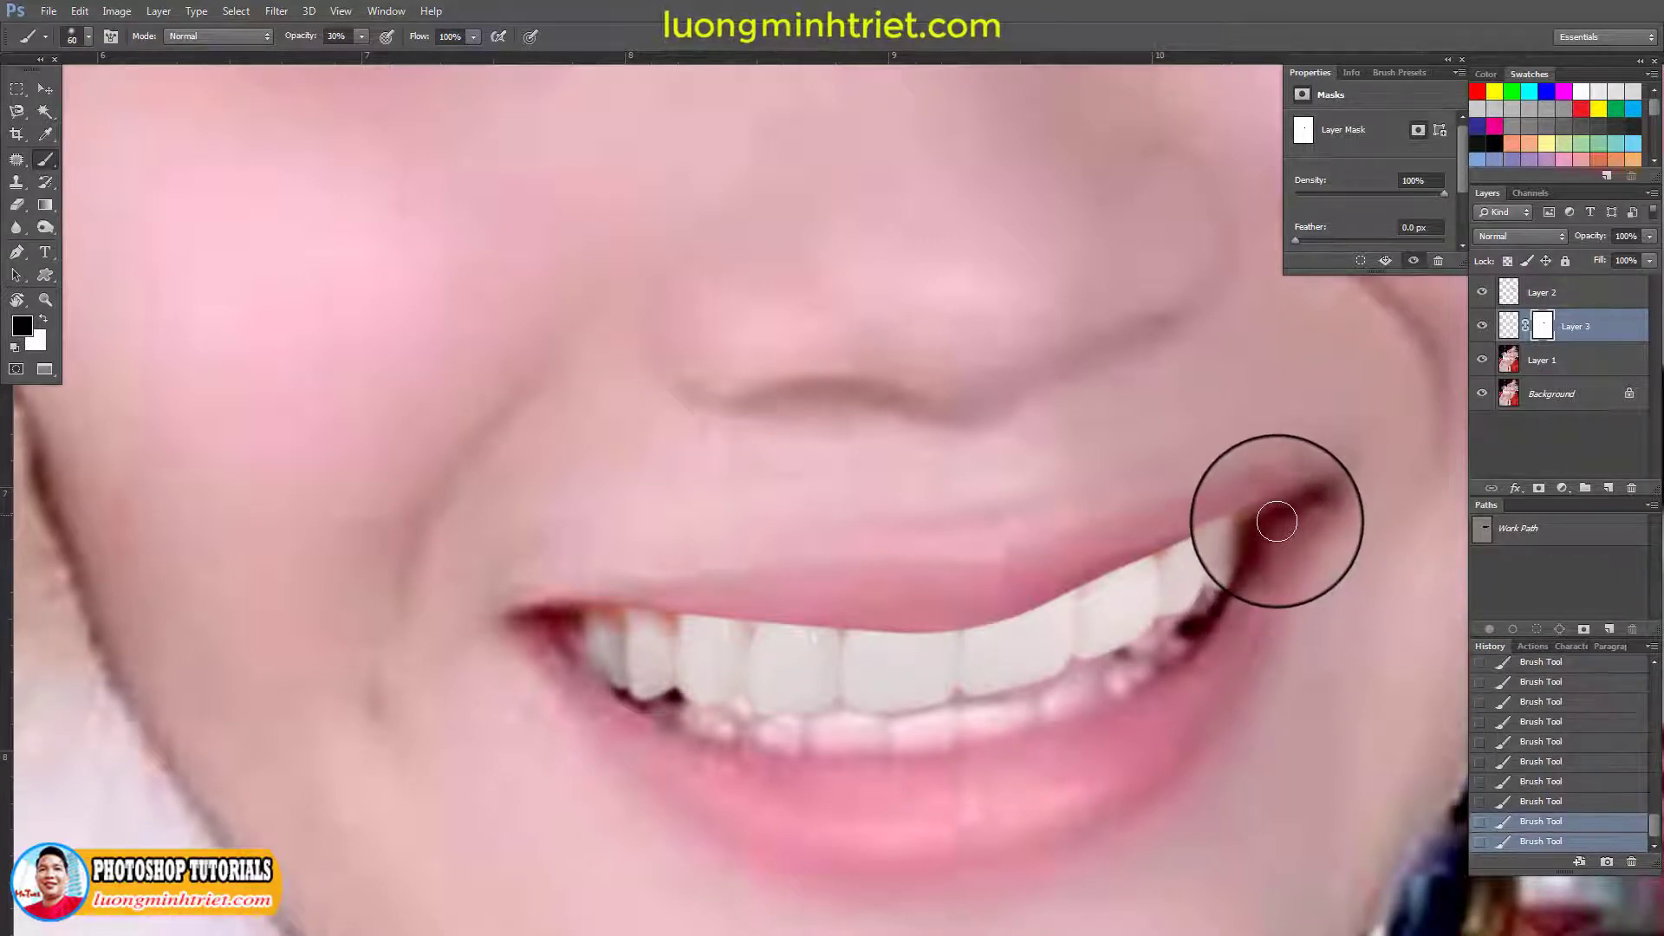
scroll(1274, 521, up, 1)
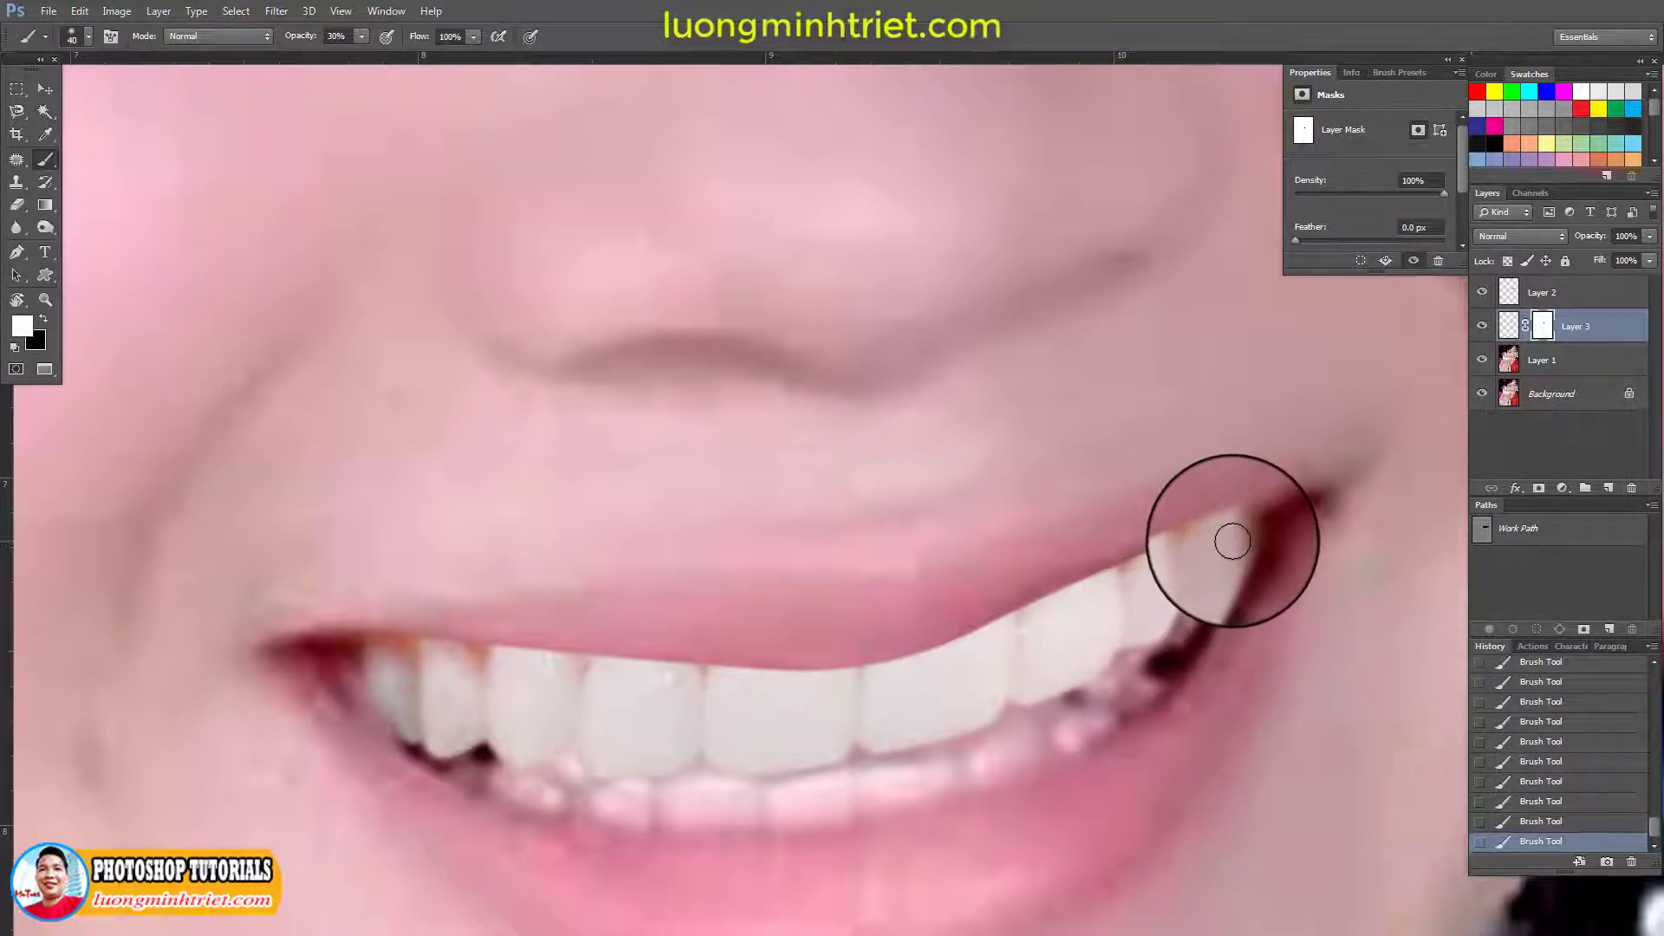
mouse_move(1246, 512)
mouse_down()
mouse_move(1235, 554)
mouse_move(1263, 513)
mouse_move(1240, 529)
mouse_move(1281, 521)
mouse_move(1278, 502)
mouse_move(1257, 585)
mouse_move(1260, 534)
mouse_move(1229, 630)
mouse_move(1147, 696)
mouse_move(1139, 586)
mouse_up()
scroll(1168, 688, down, 3)
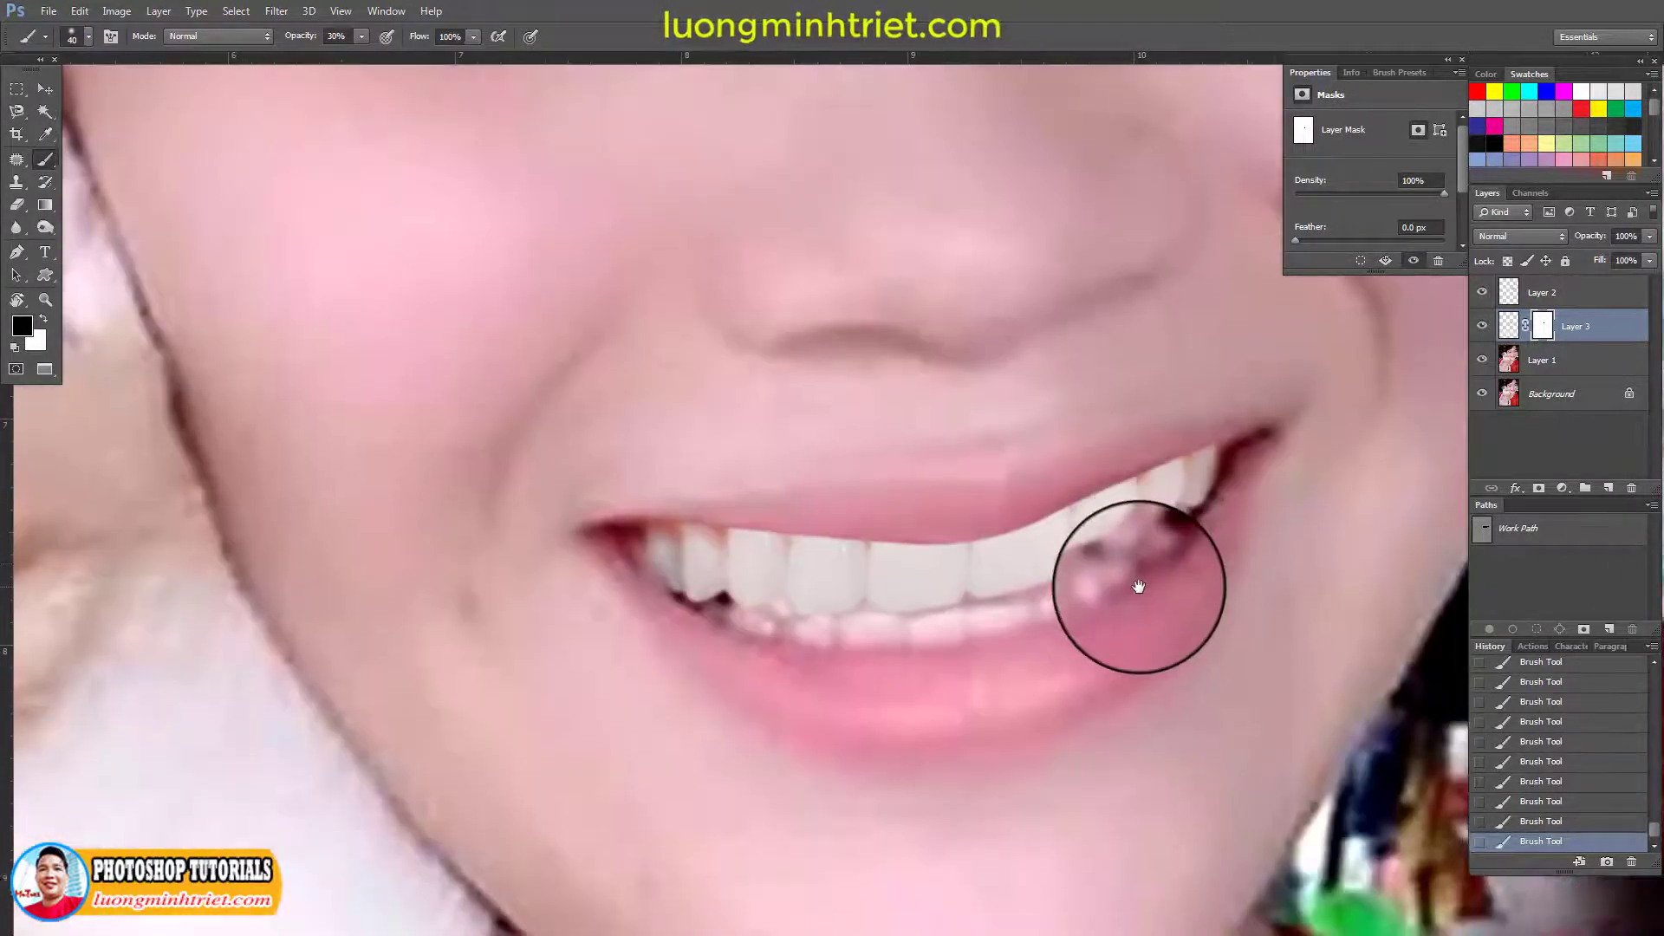
Soften the teeth image on Layer 3 with a Gaussian Blur of 3.1 pixels and check it against the whole face
click(1509, 326)
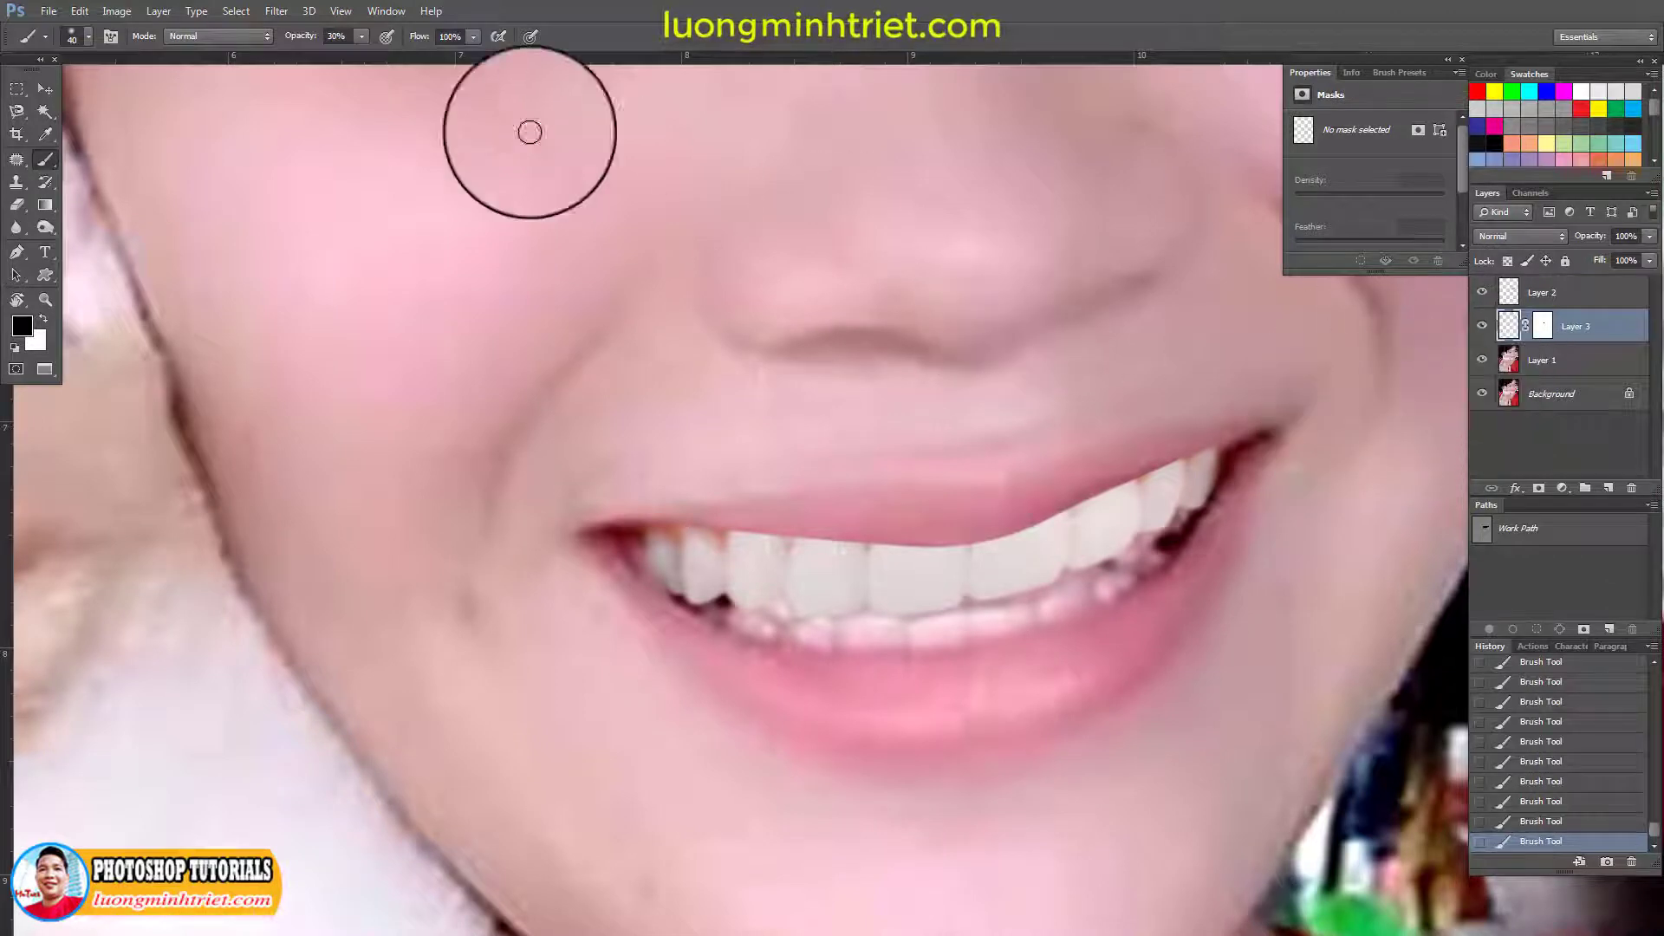
click(277, 10)
mouse_move(383, 200)
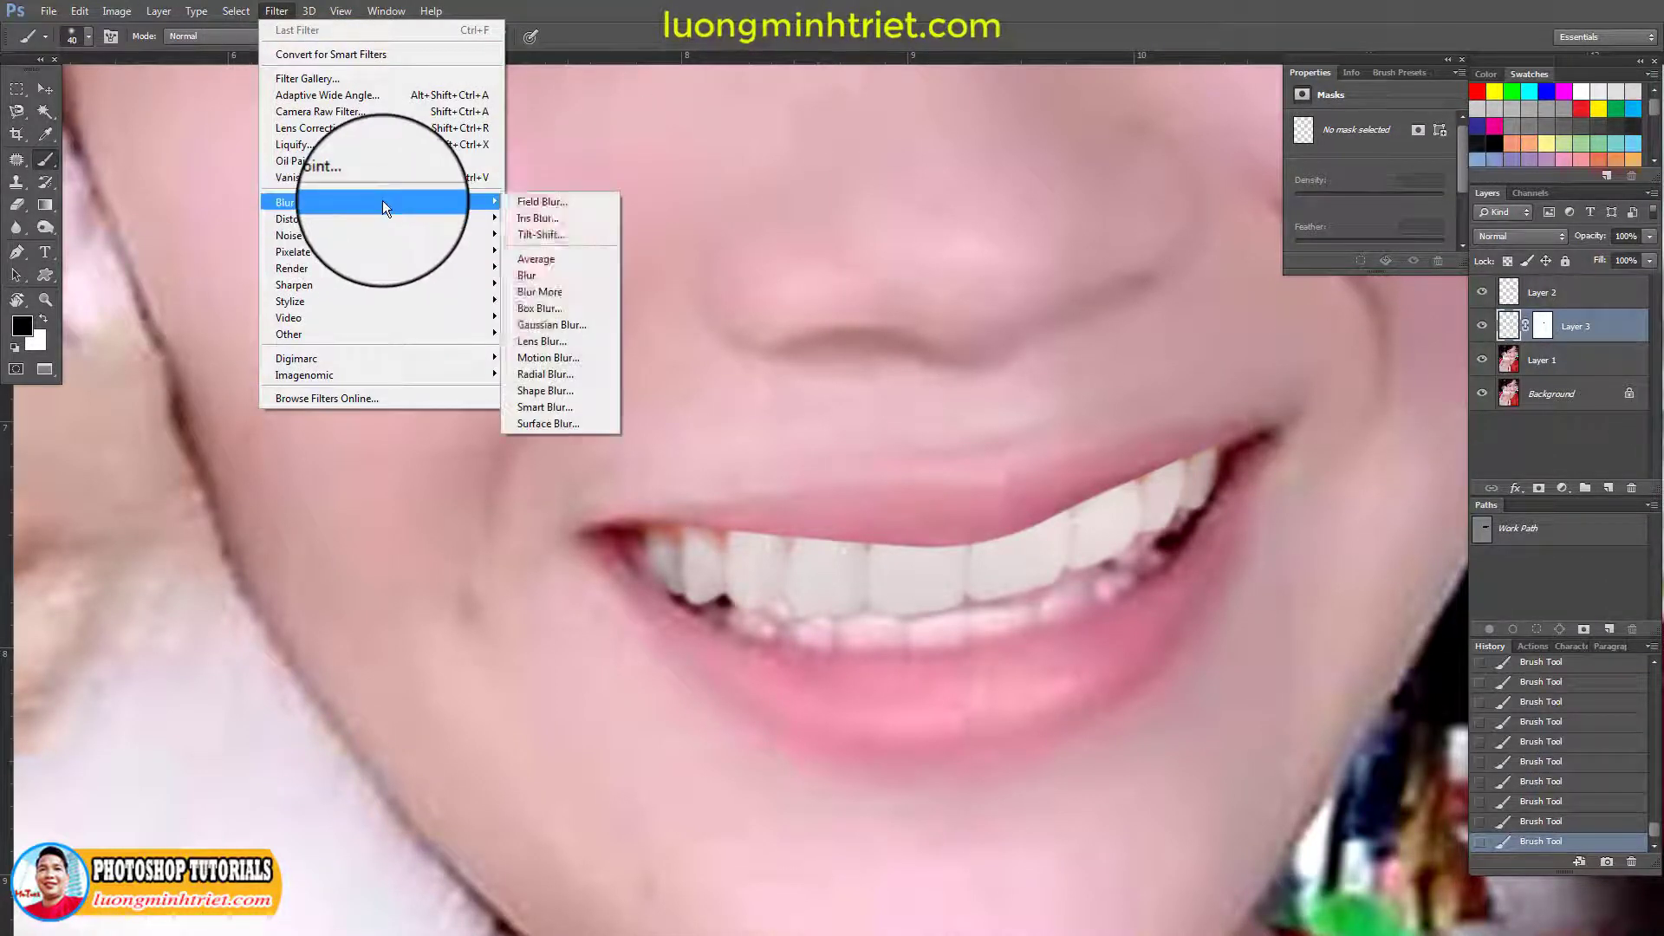
click(528, 324)
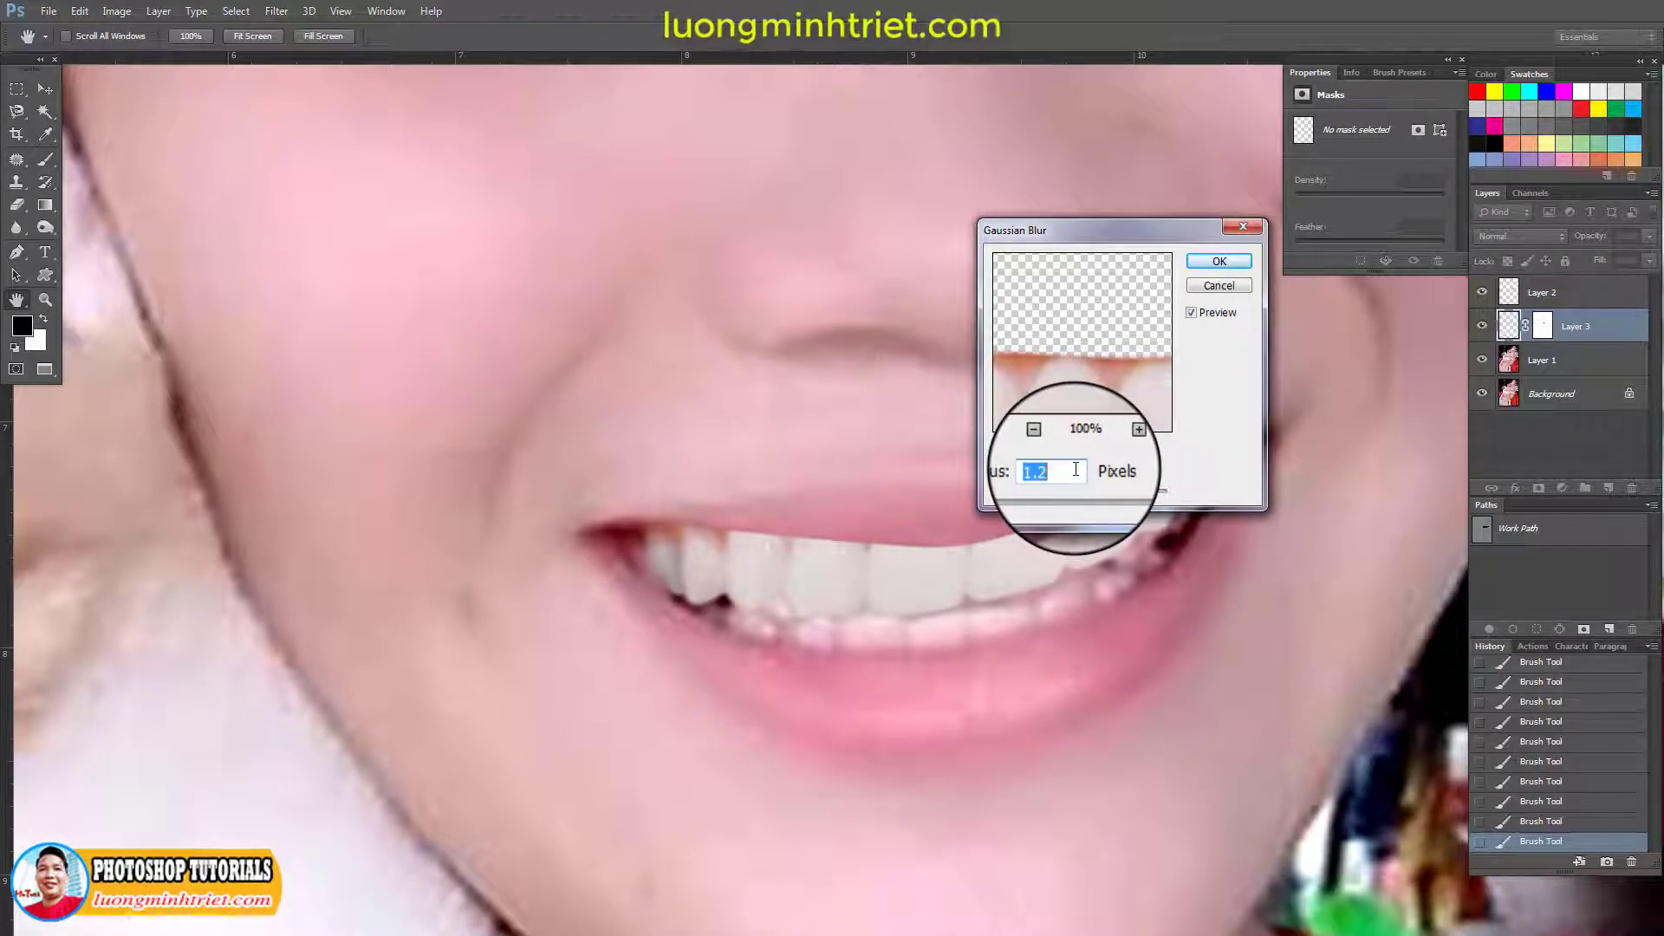
key(Up)
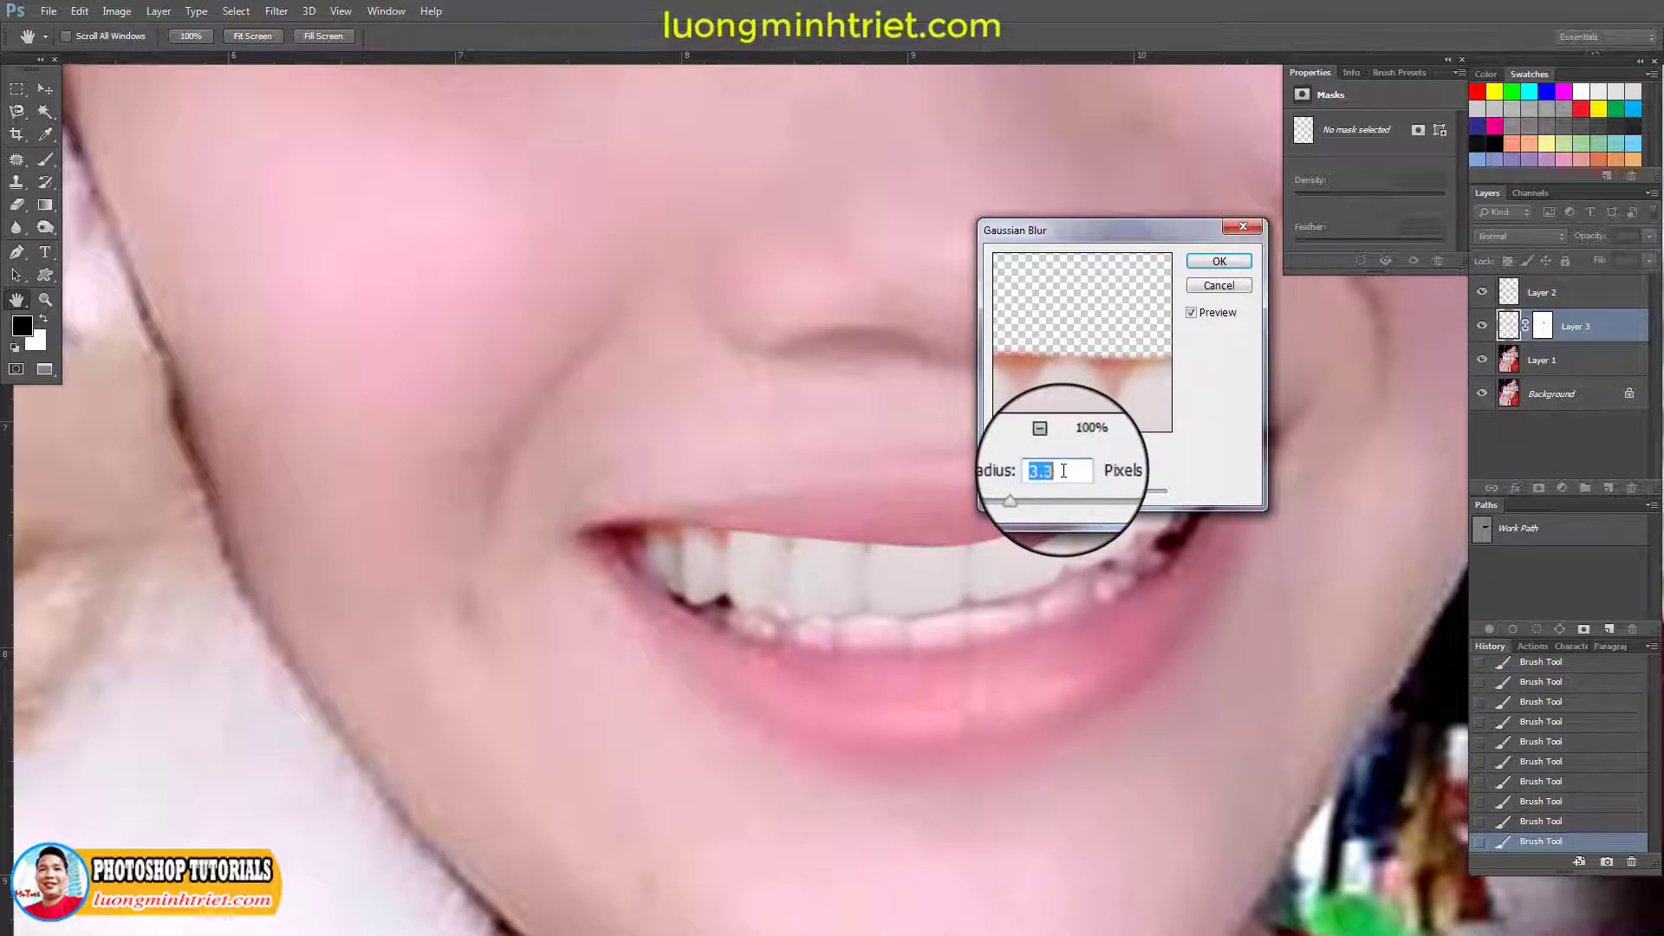
text(3.1)
click(1193, 313)
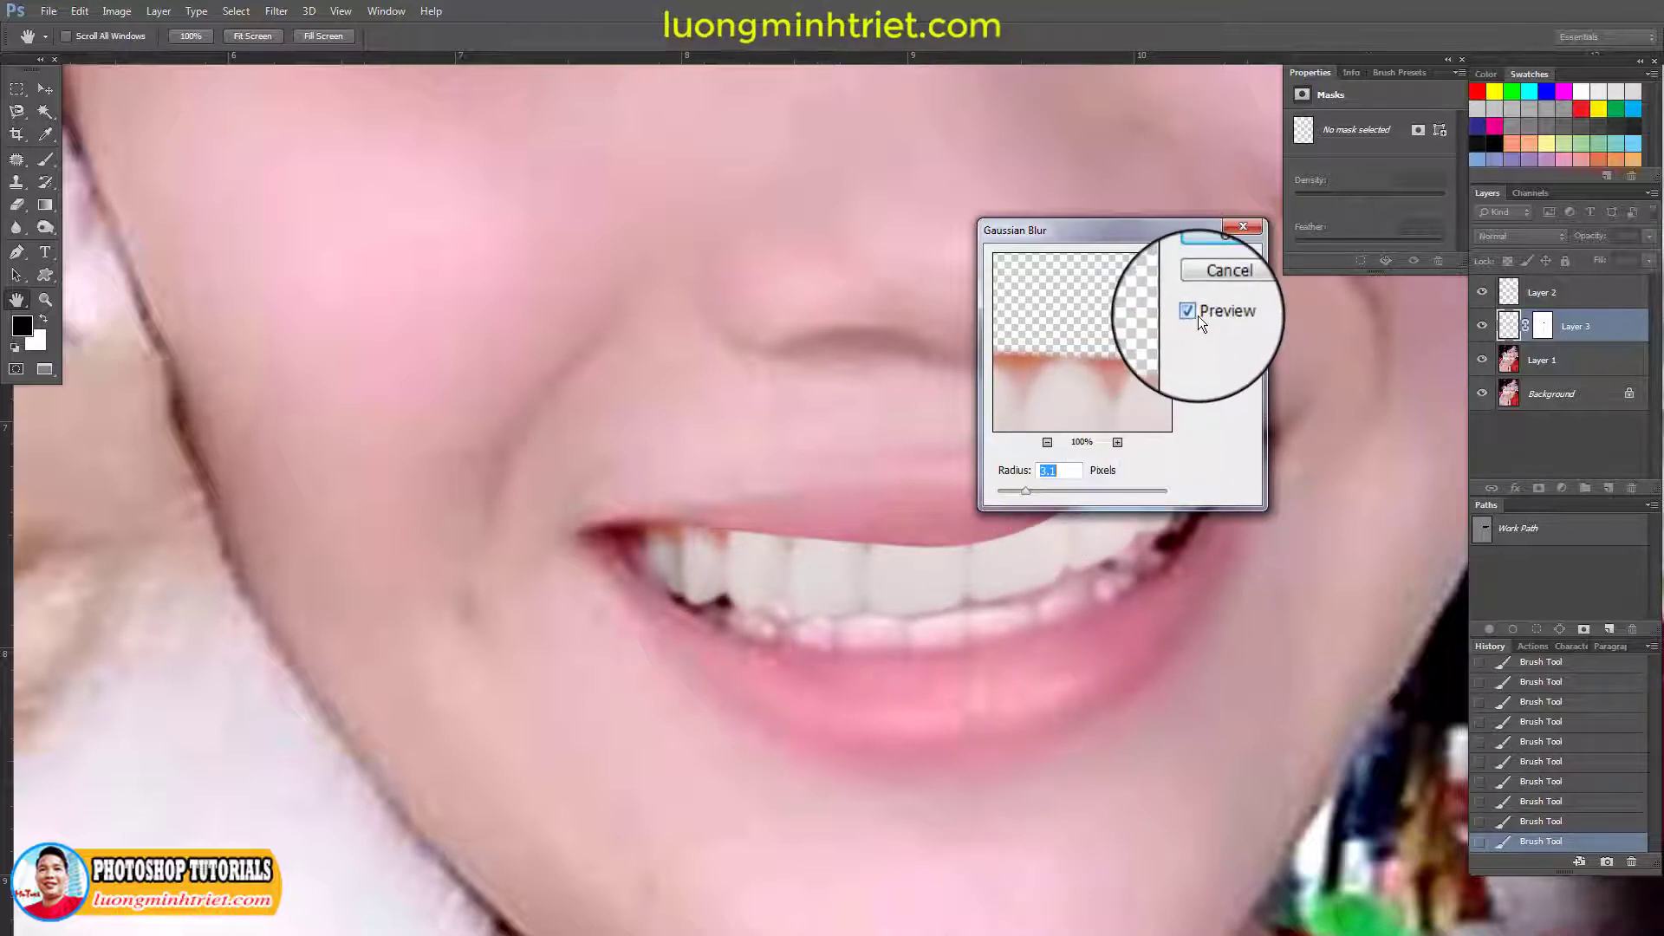
click(1198, 316)
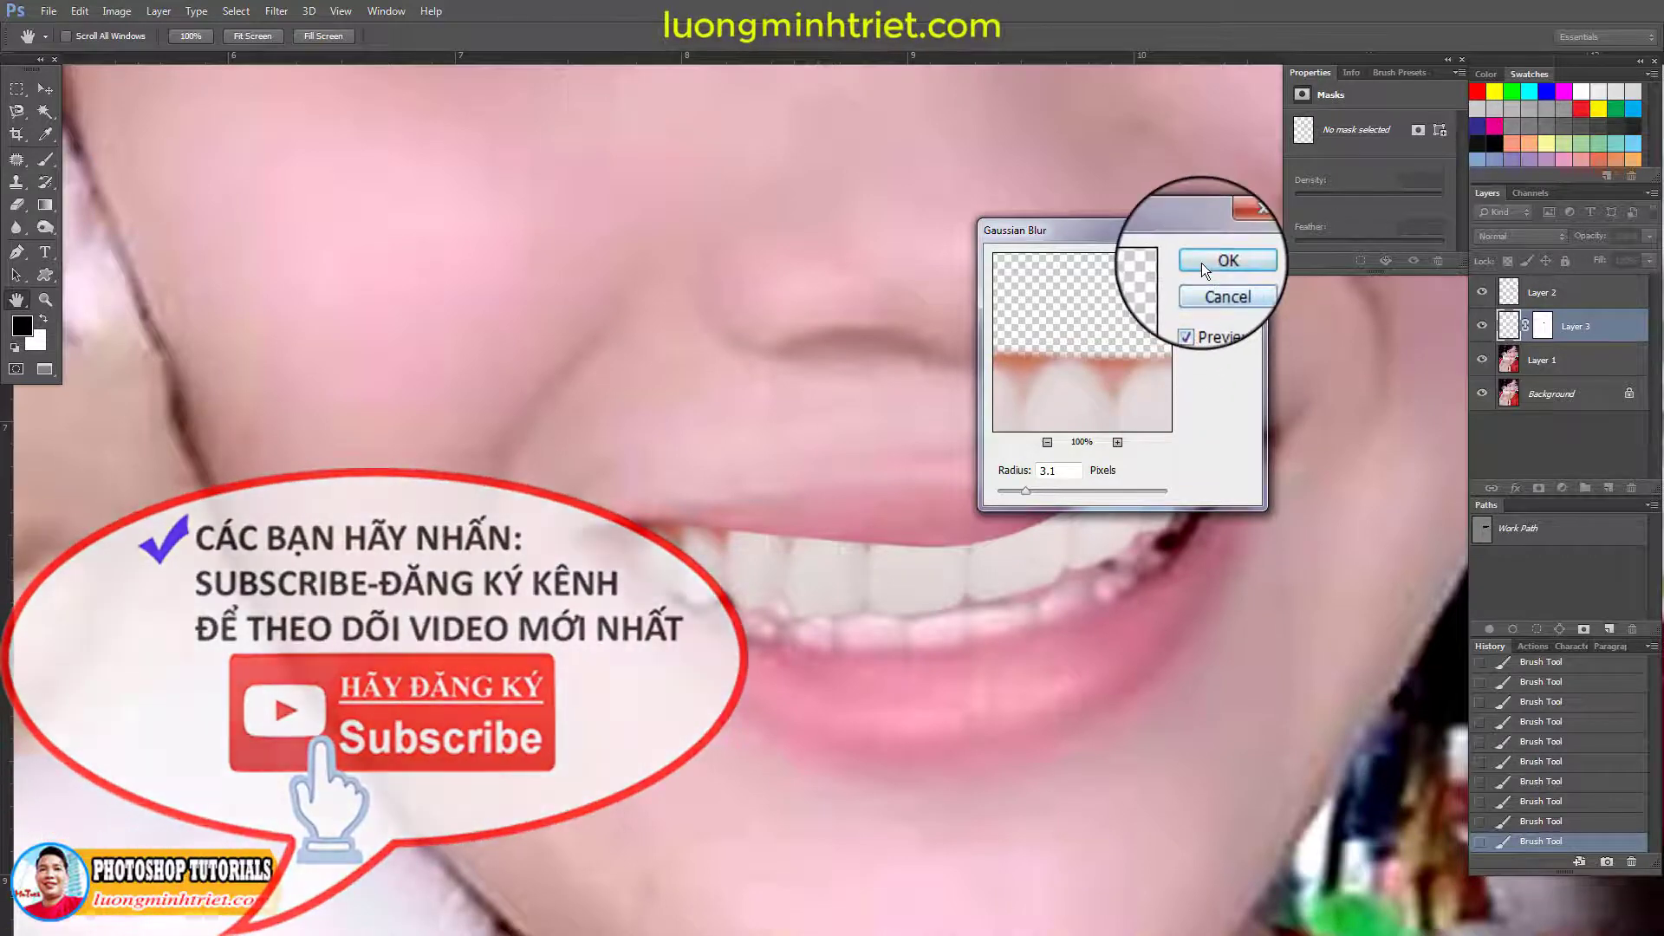
click(1201, 263)
scroll(853, 464, down, 5)
scroll(819, 395, down, 1)
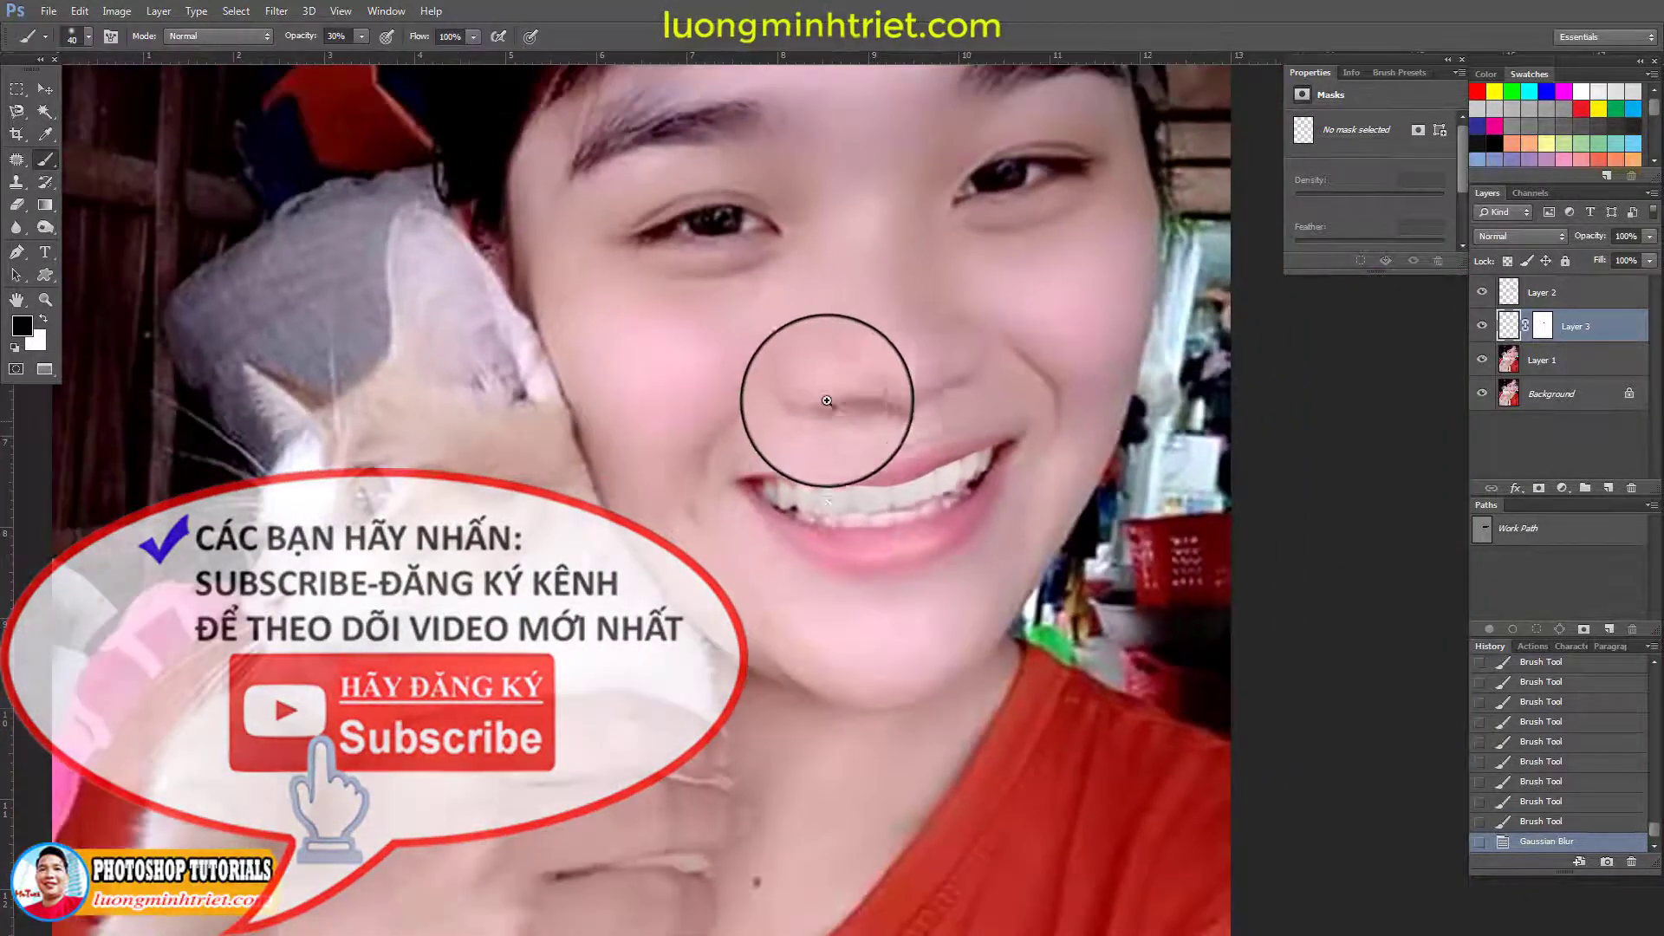
Soften the lower edge of the upper lip on Layer 2 with the Blur tool at 100% strength
scroll(901, 450, up, 5)
click(1548, 296)
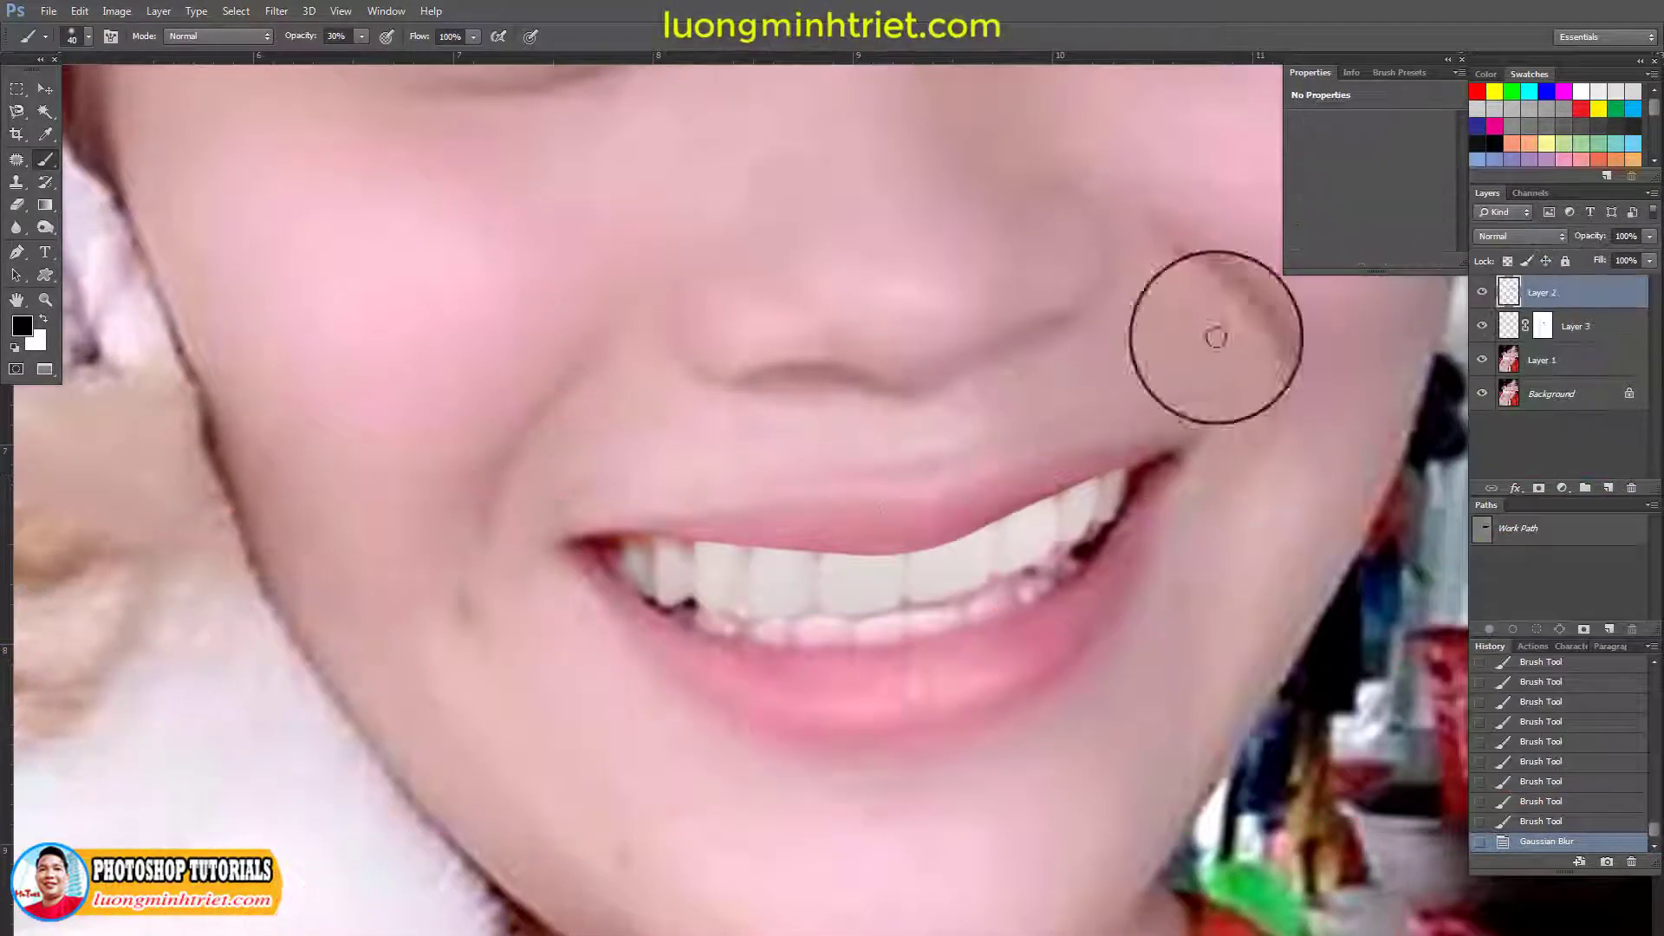
click(18, 228)
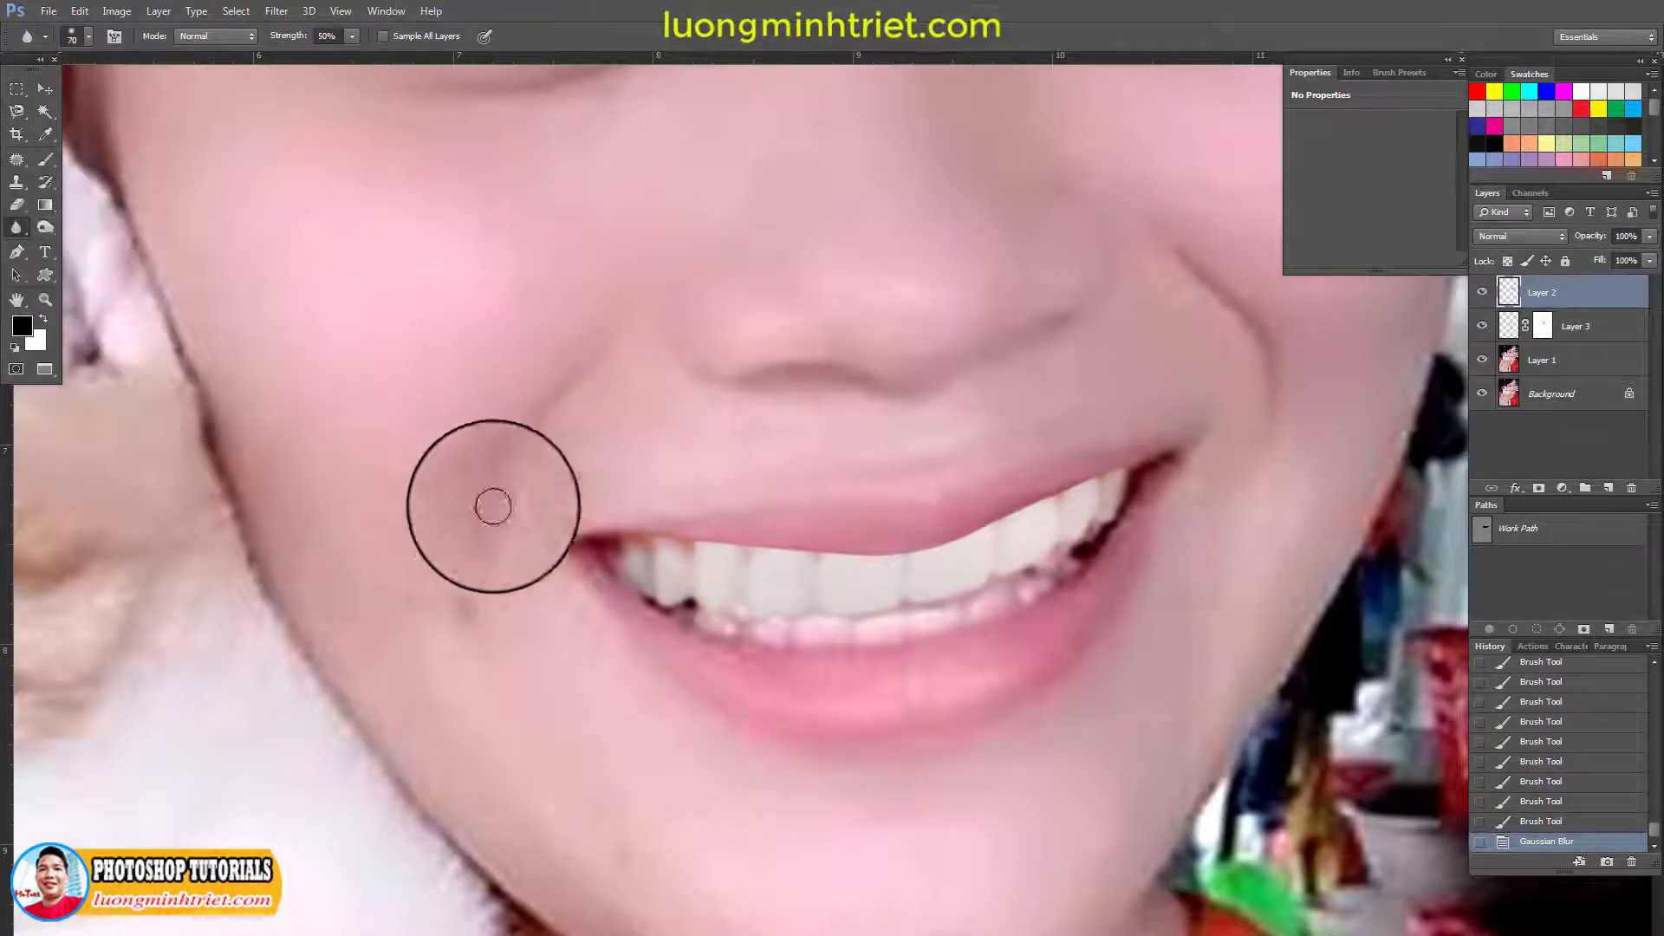
mouse_move(623, 537)
mouse_down()
mouse_move(997, 534)
mouse_move(866, 551)
mouse_move(999, 530)
mouse_move(1030, 502)
mouse_move(980, 520)
mouse_move(1137, 468)
mouse_move(894, 559)
mouse_move(689, 544)
mouse_move(897, 555)
mouse_up()
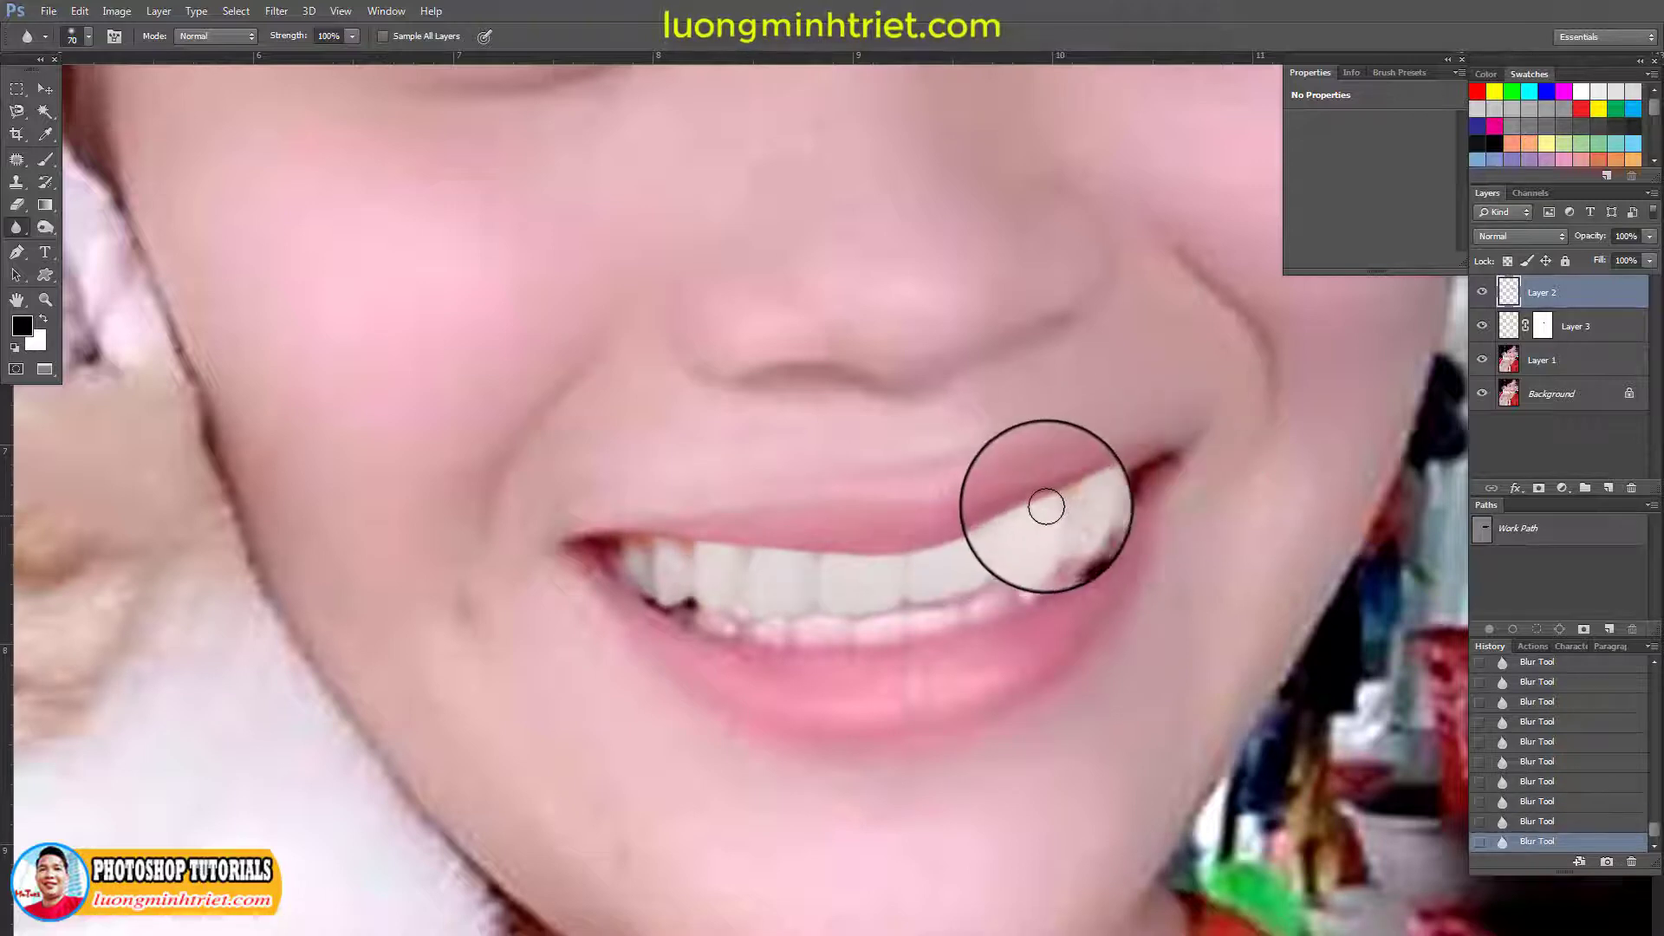
mouse_move(987, 523)
mouse_down()
mouse_move(867, 555)
mouse_move(1092, 488)
mouse_move(922, 544)
mouse_move(768, 546)
mouse_up()
Add a layer mask to the upper lip layer, Layer 2, with no selection active
ctrl+click(1509, 292)
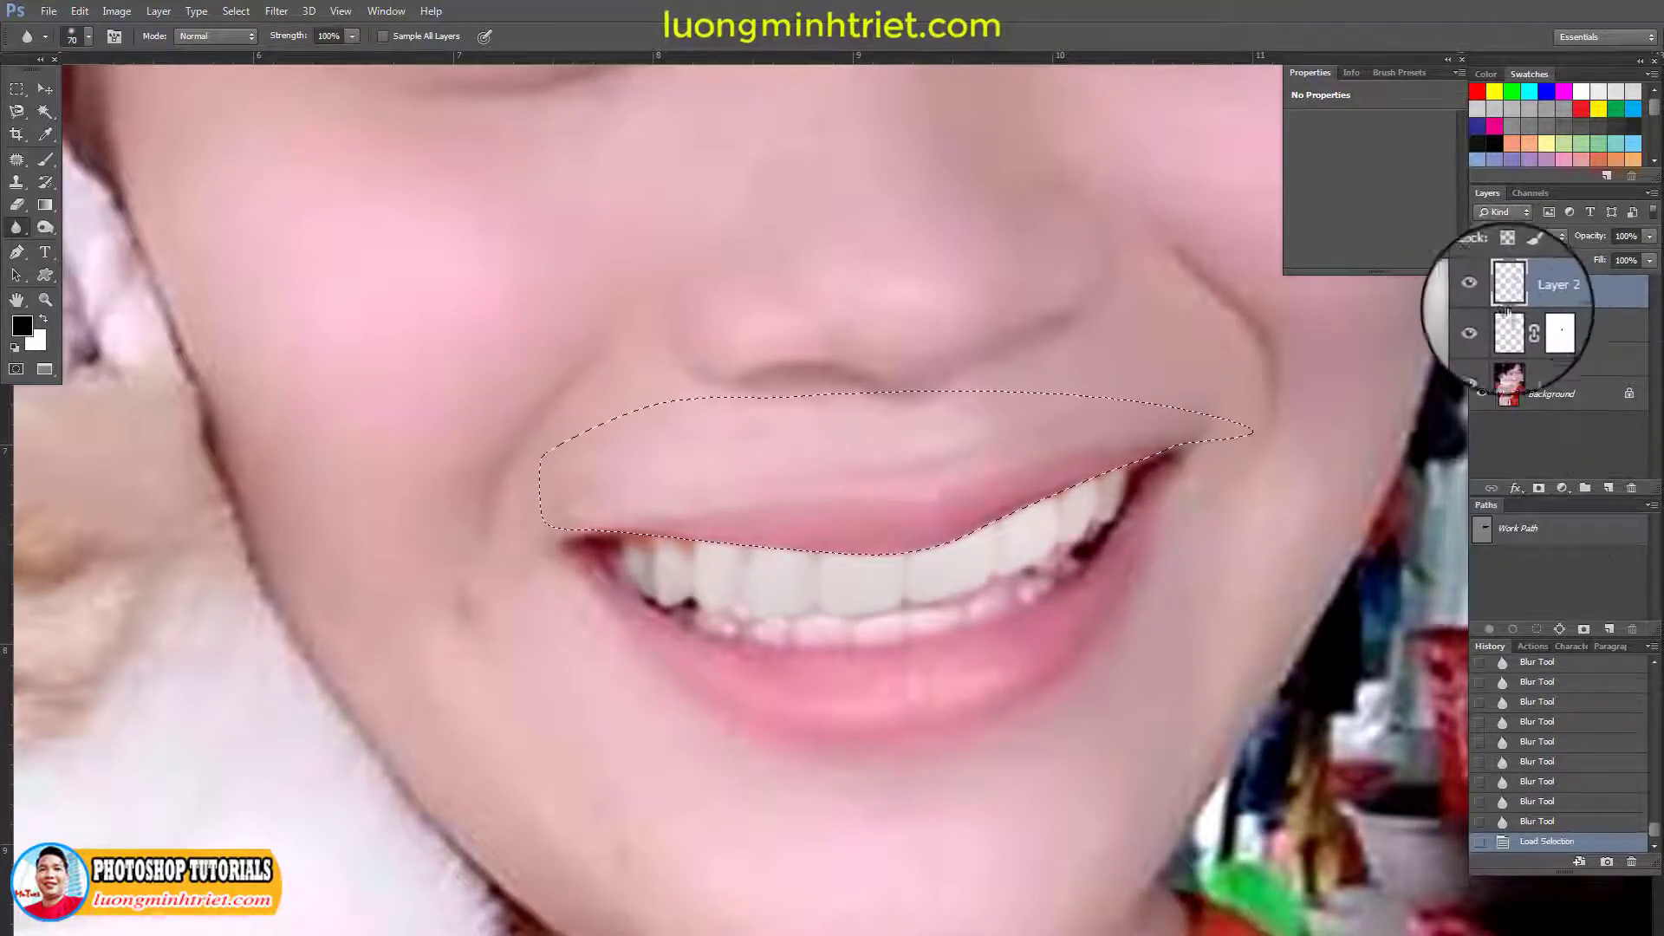
key(ctrl+d)
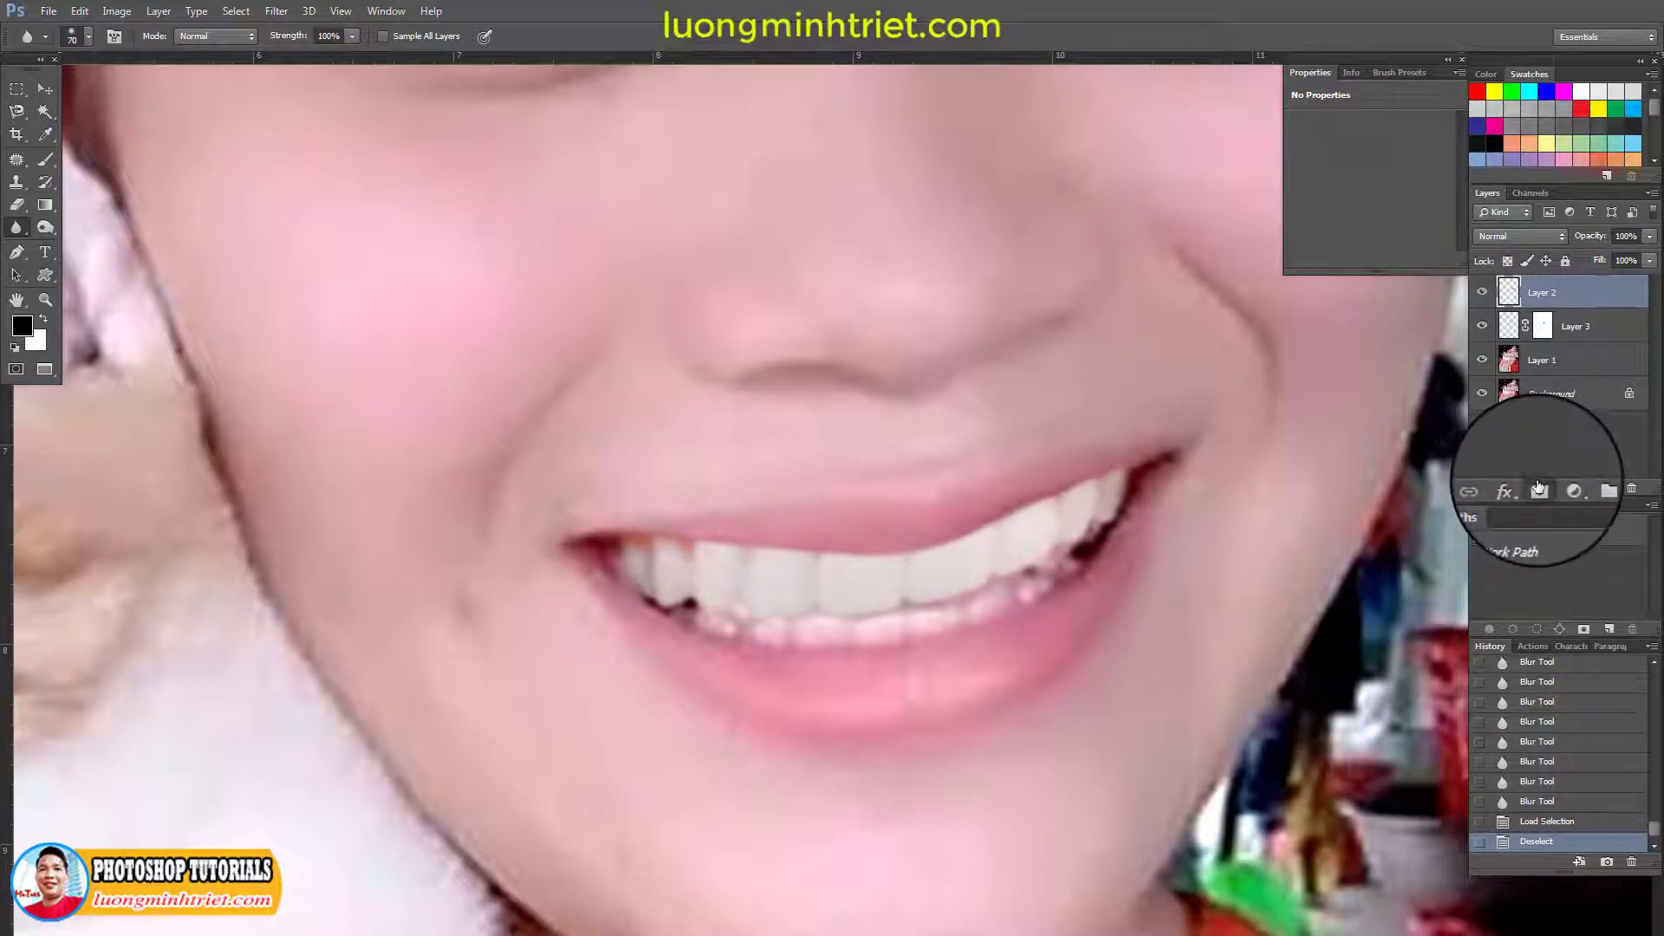
click(1539, 487)
Load the outline of the upper lip layer as a selection and feather it
ctrl+click(1509, 292)
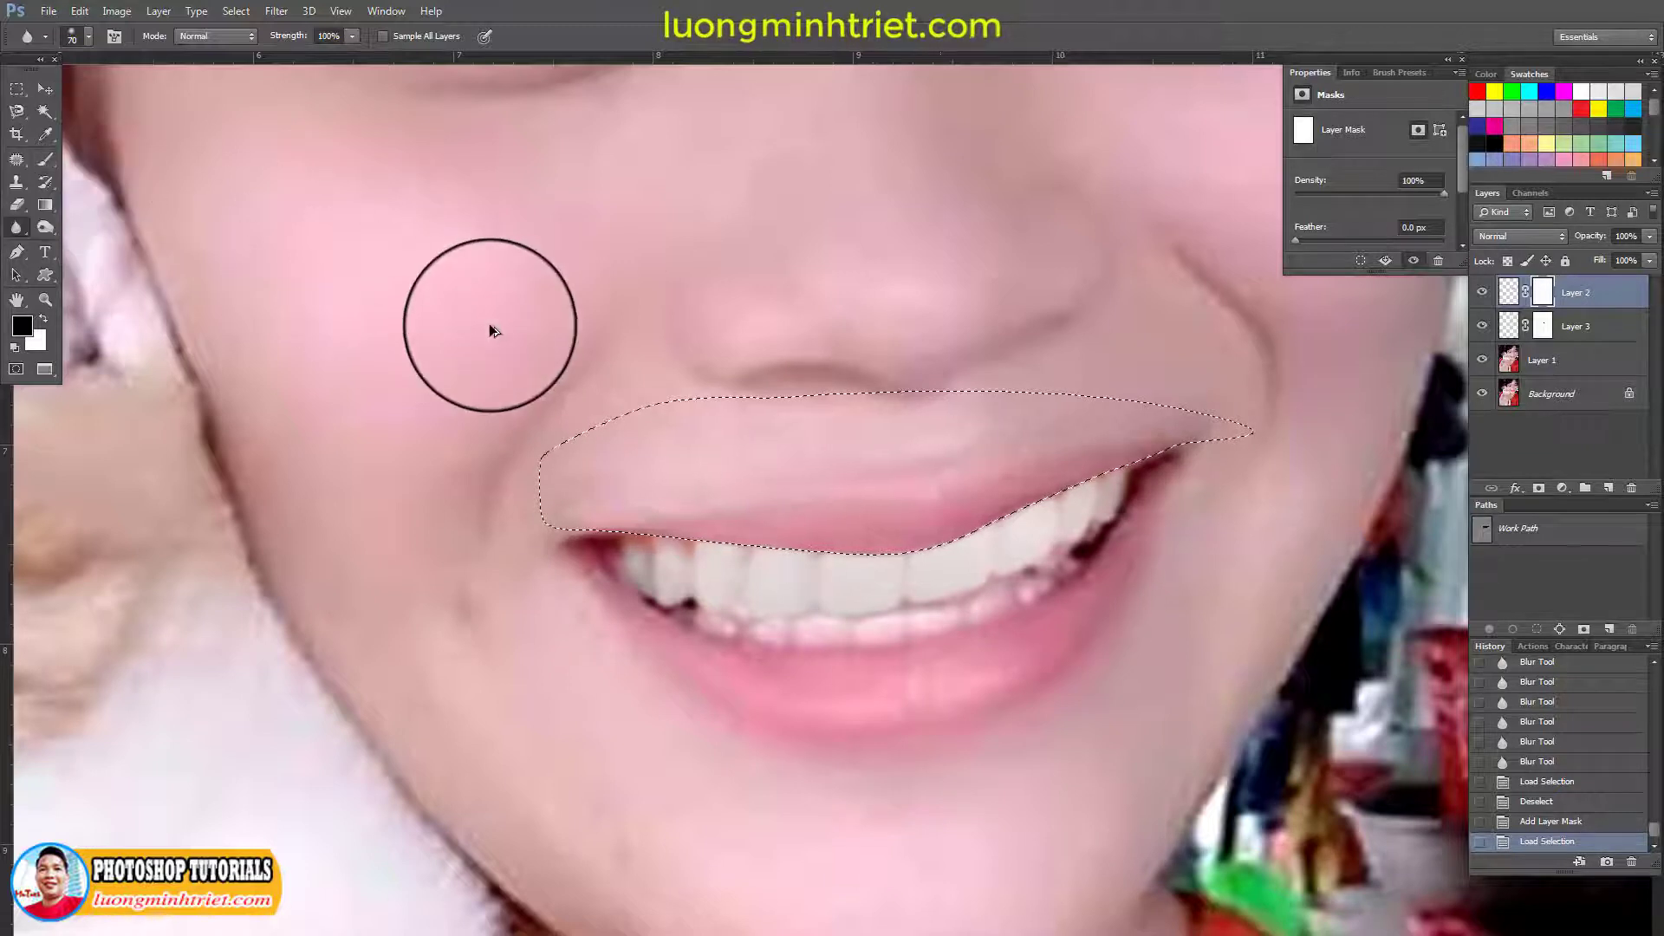
key(shift+F6)
key(Return)
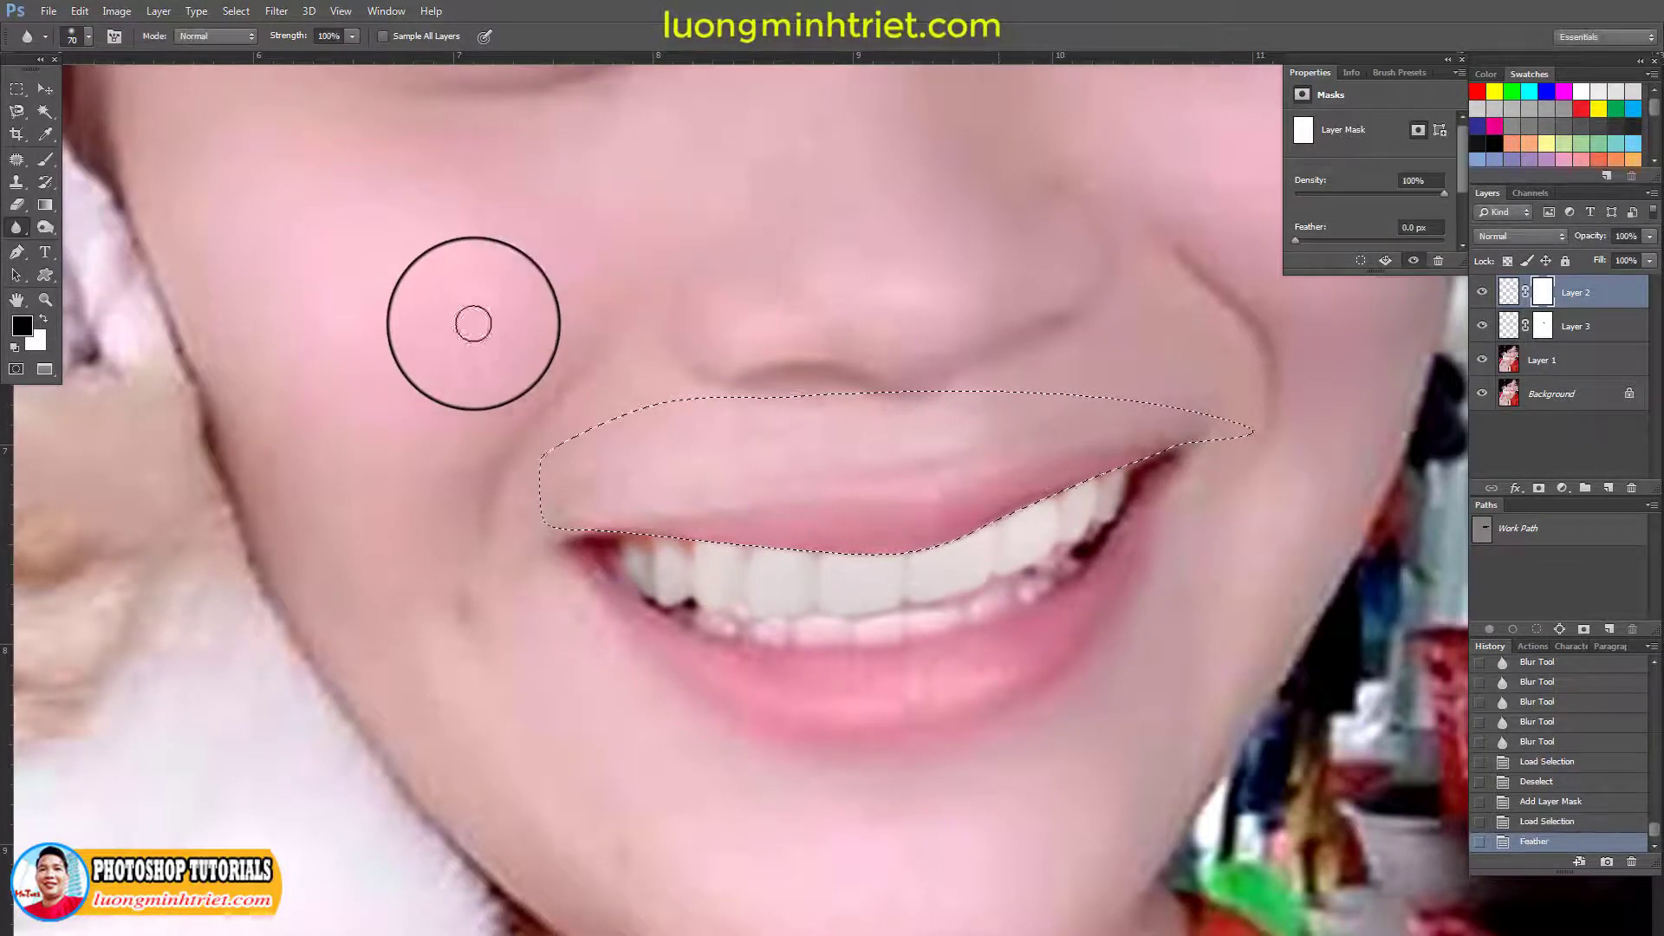
Invert the selection and brush black at 30% opacity, size 70, on the lip layer's mask along the edge above the teeth
click(48, 162)
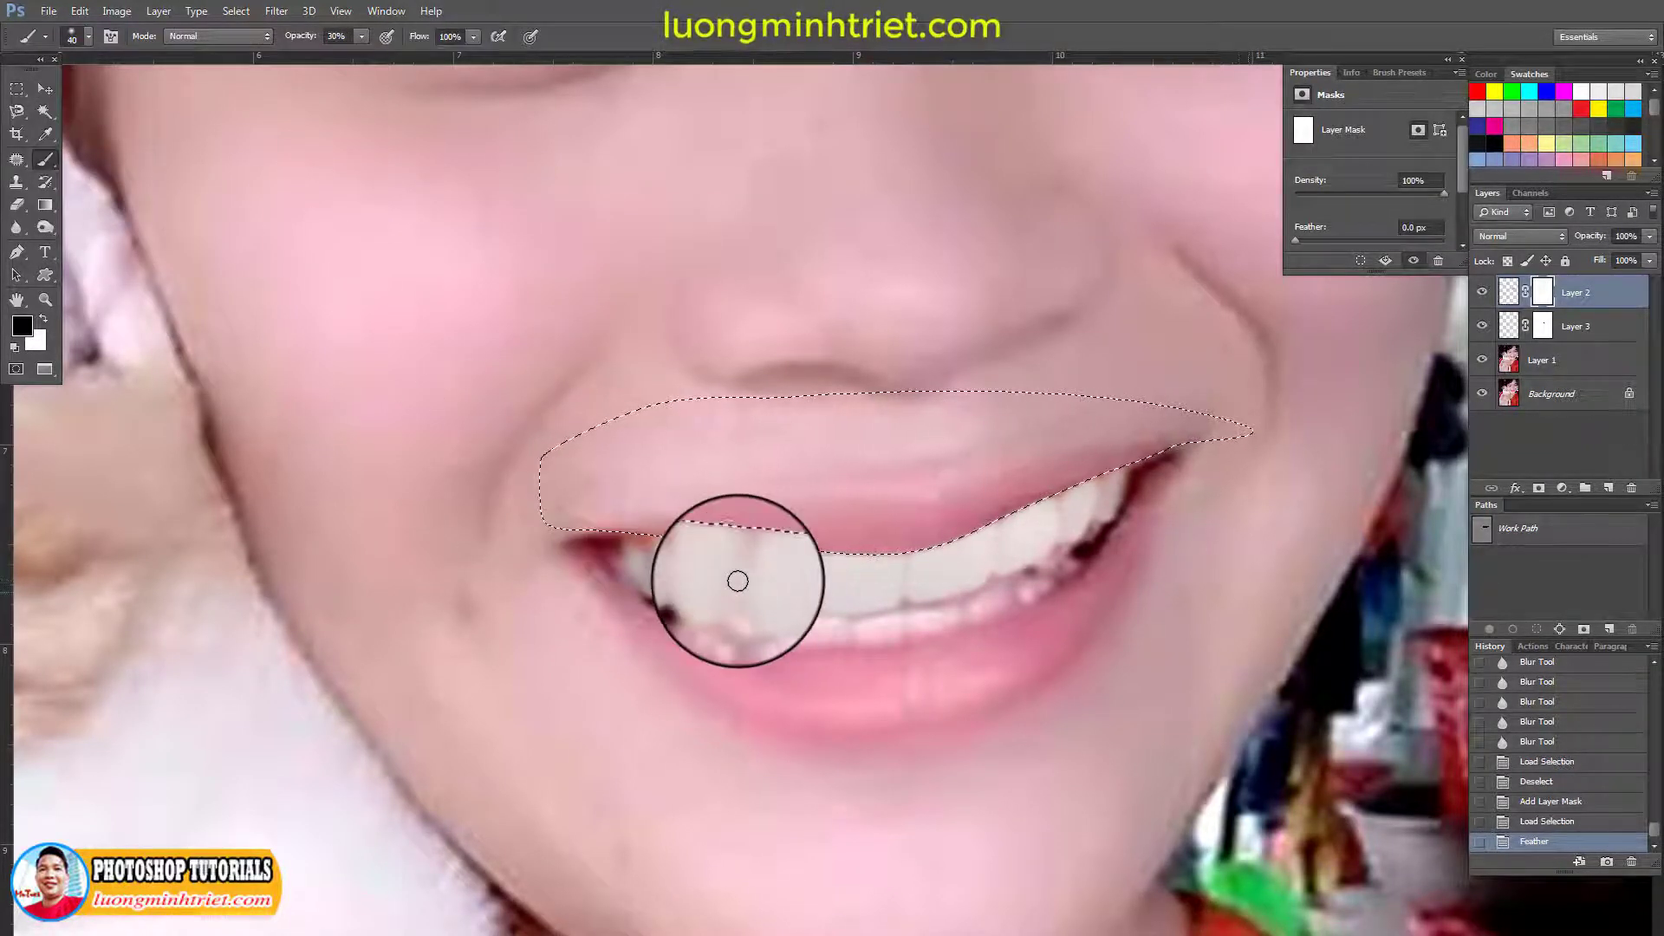
key(bracketright)
key(bracketright)
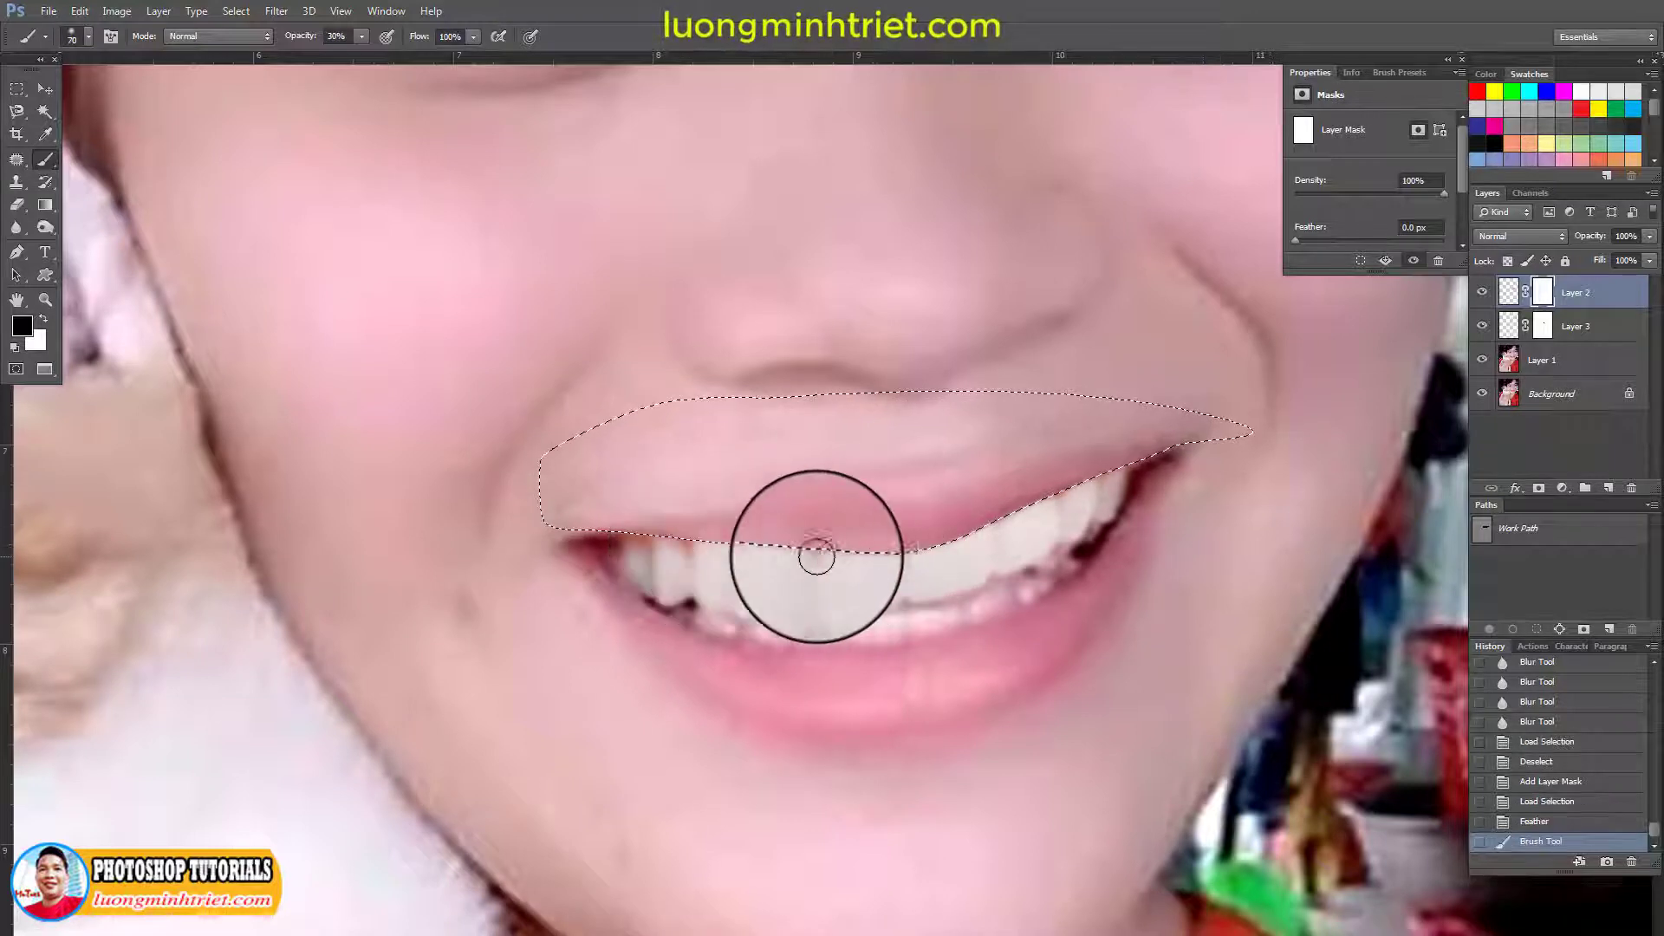
drag(817, 557, 874, 576)
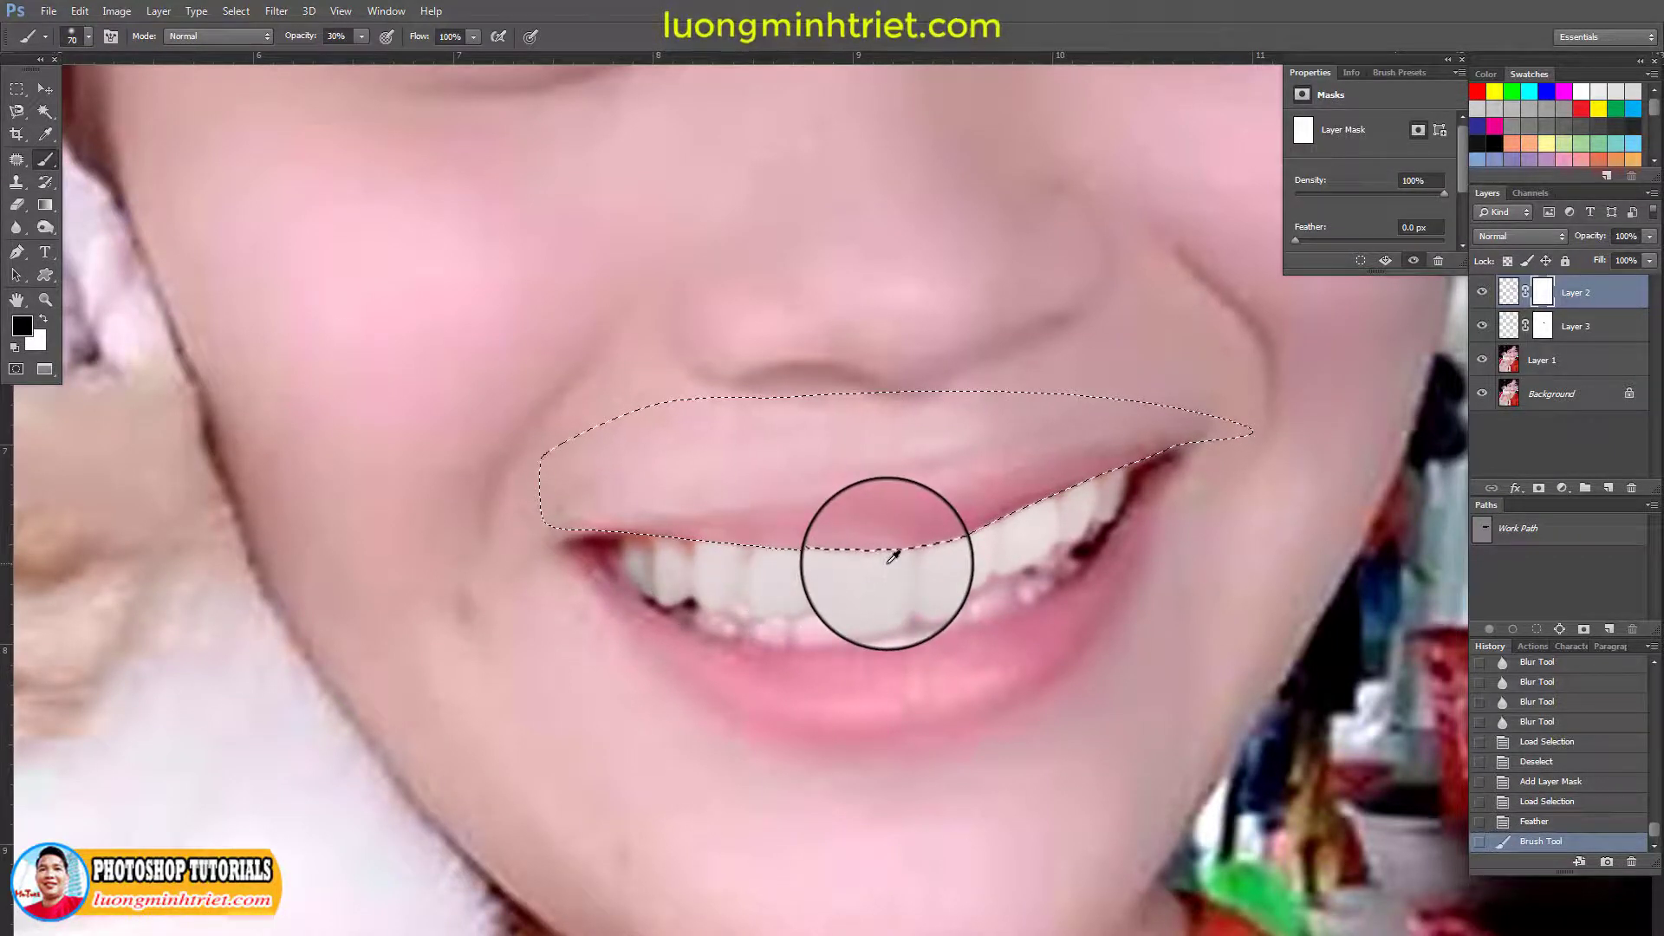
key(ctrl+z)
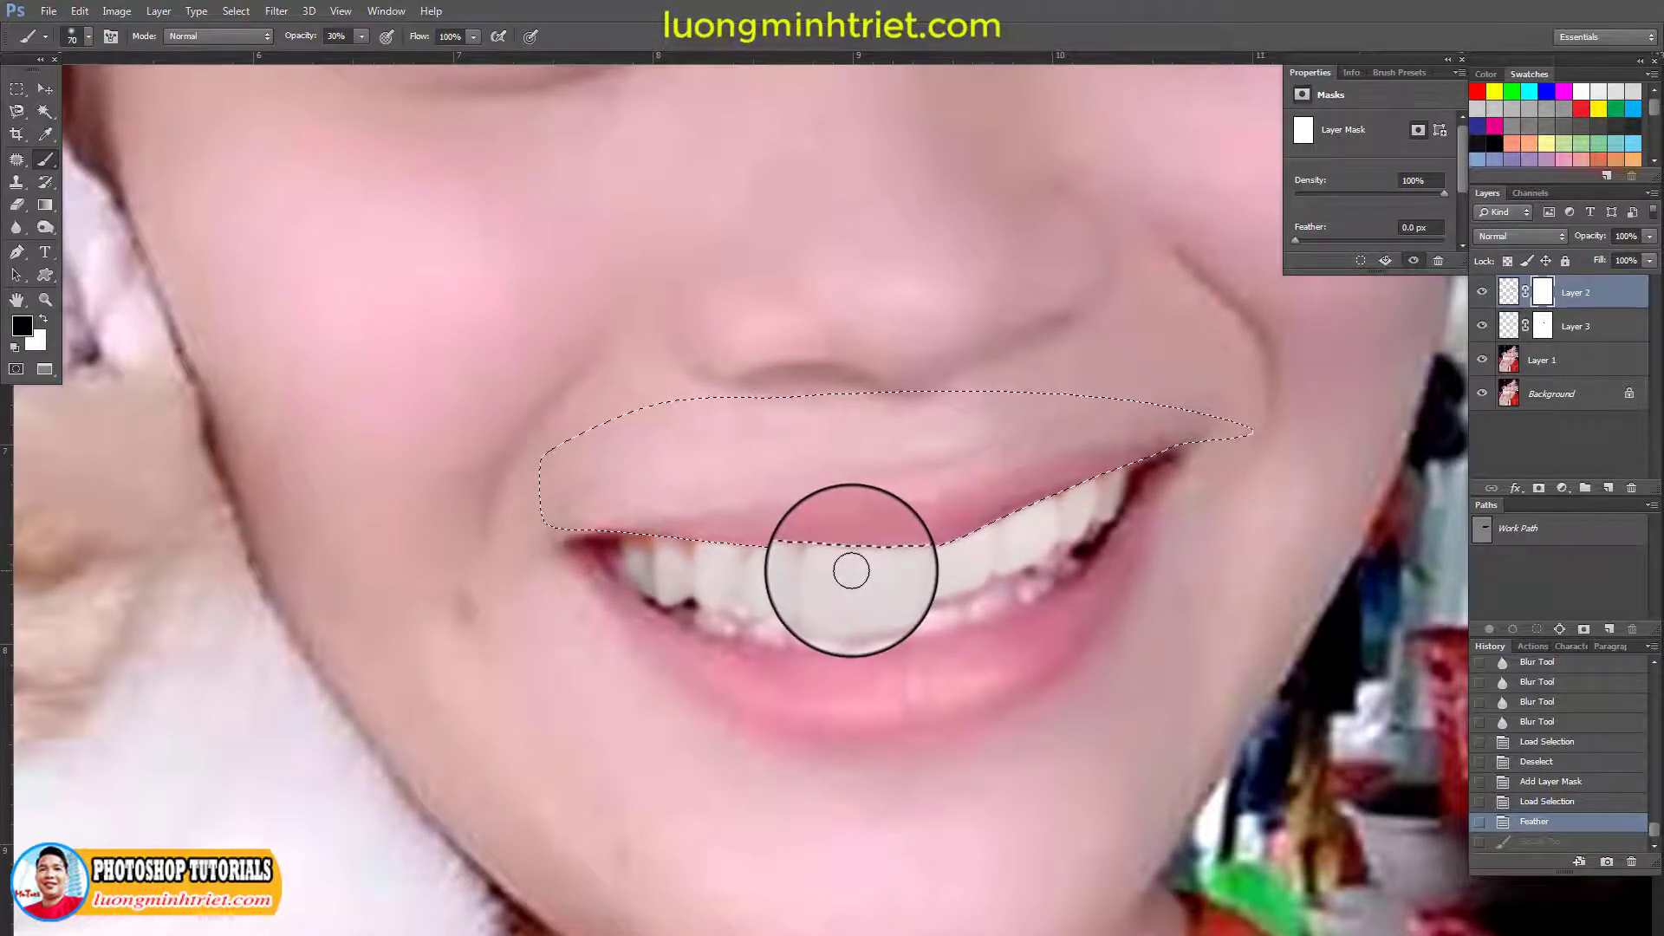
key(ctrl+shift+i)
mouse_move(700, 549)
mouse_down()
mouse_move(947, 546)
mouse_move(900, 555)
mouse_move(1059, 492)
mouse_up()
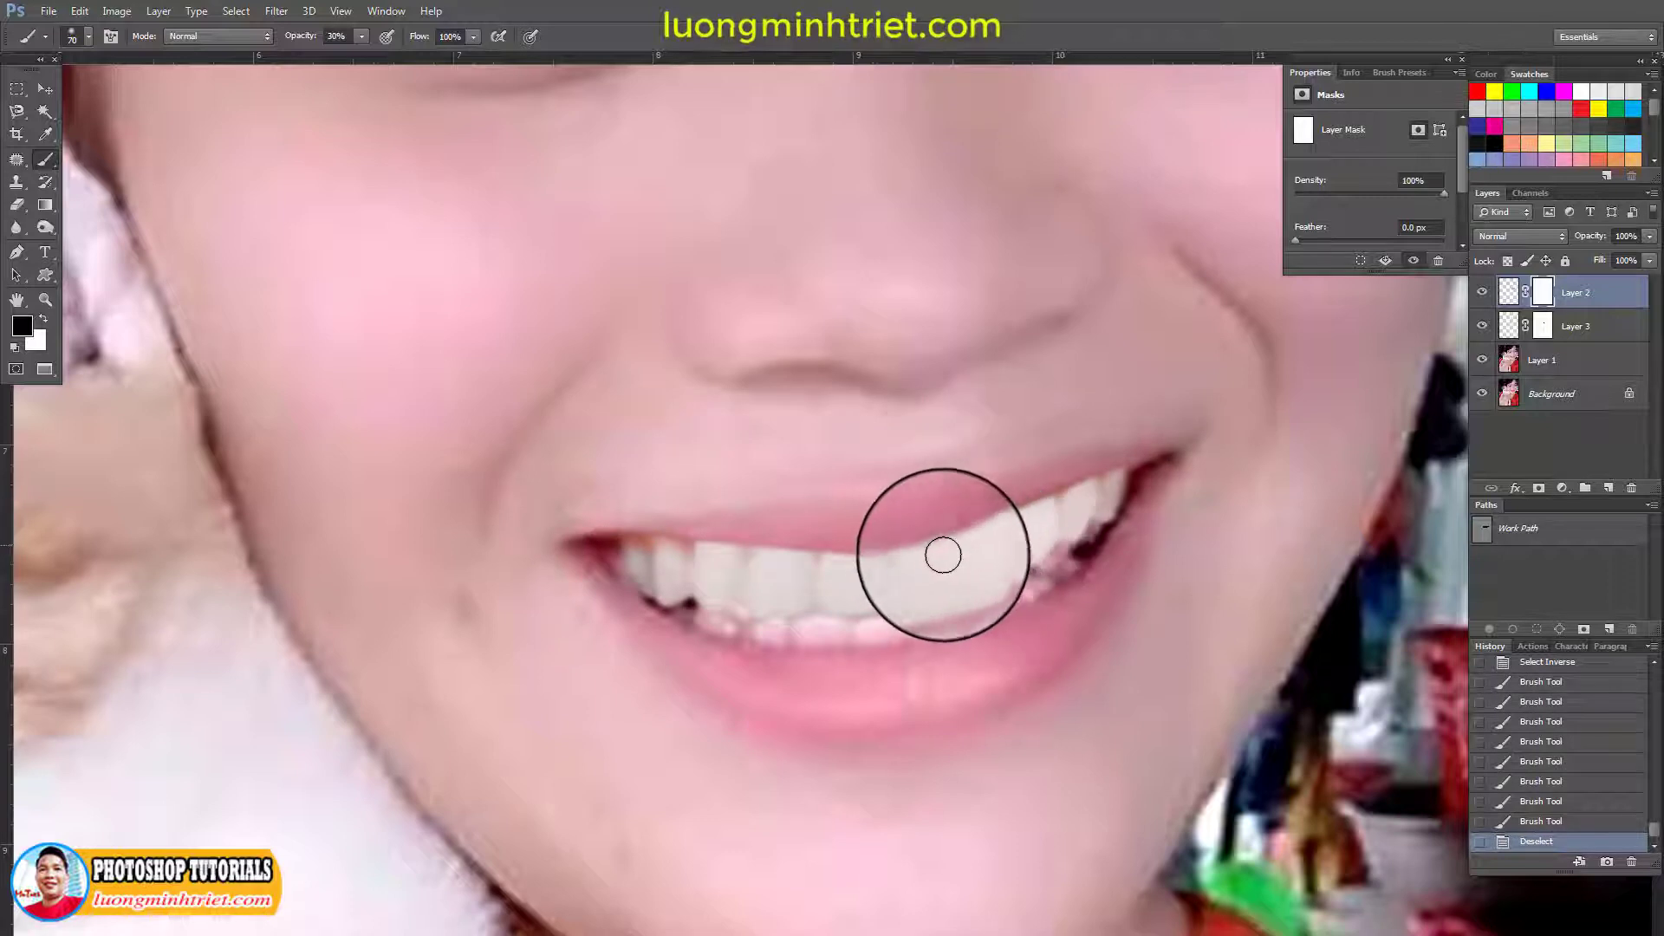
mouse_move(934, 566)
mouse_down()
mouse_move(970, 554)
mouse_move(876, 575)
mouse_move(735, 568)
mouse_move(936, 575)
mouse_move(1029, 535)
mouse_move(1003, 535)
mouse_move(1140, 498)
mouse_up()
Lock the lip layer's transparent pixels and clone lip colour at 30% opacity along the right half of its lower edge
click(1509, 292)
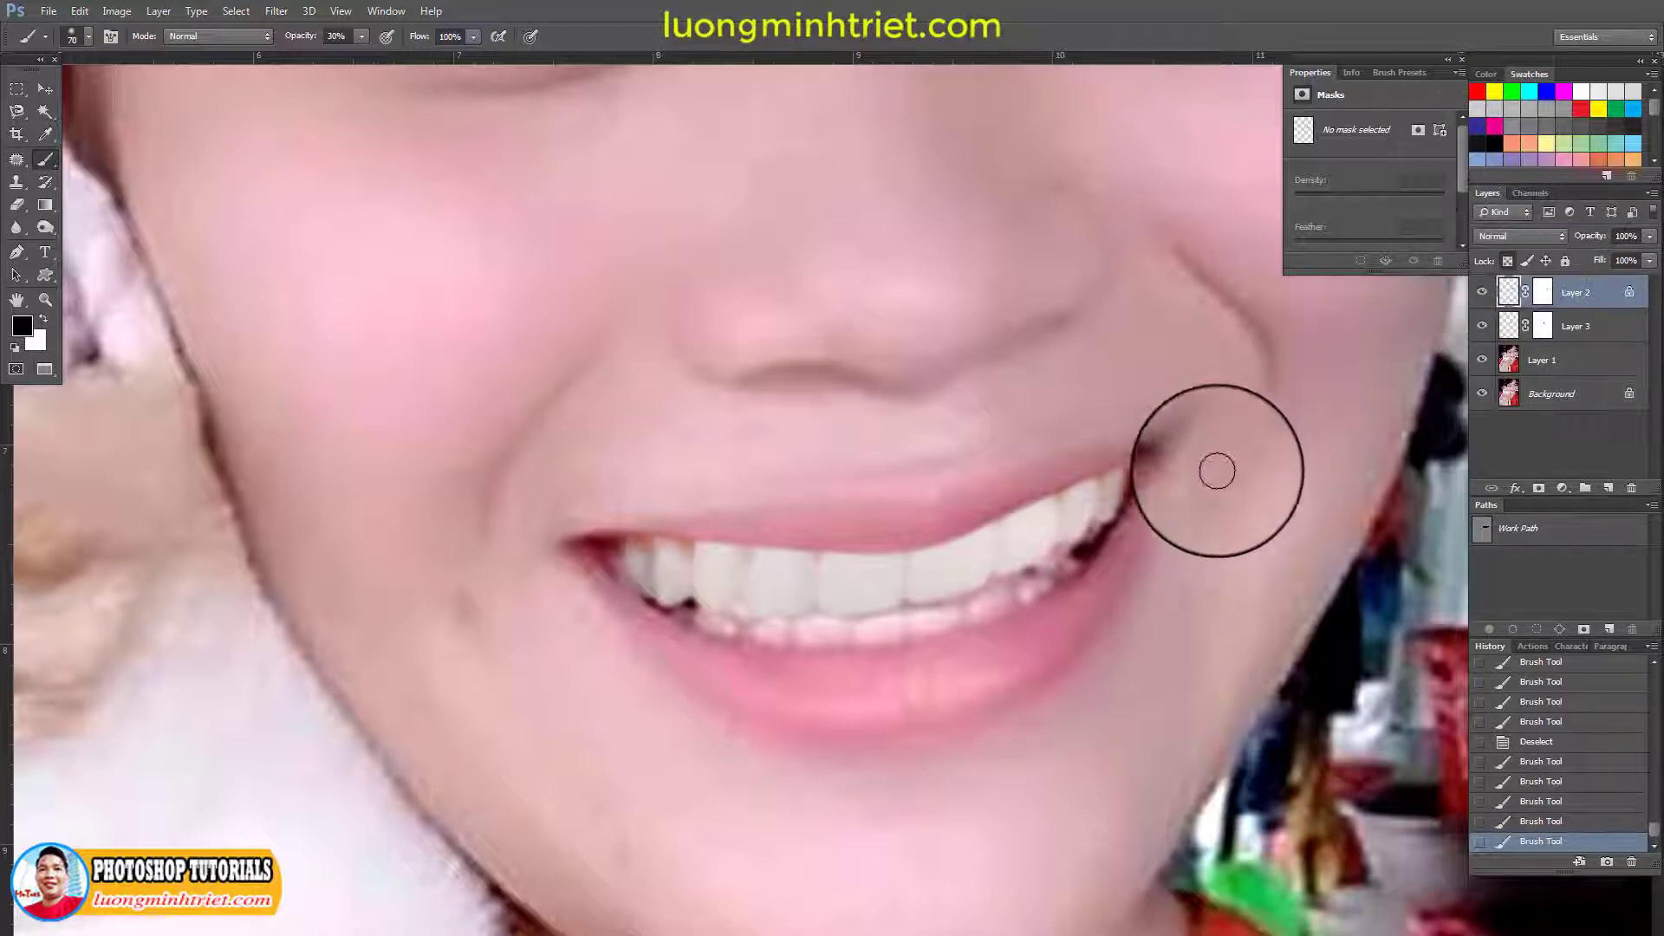
scroll(1102, 511, up, 1)
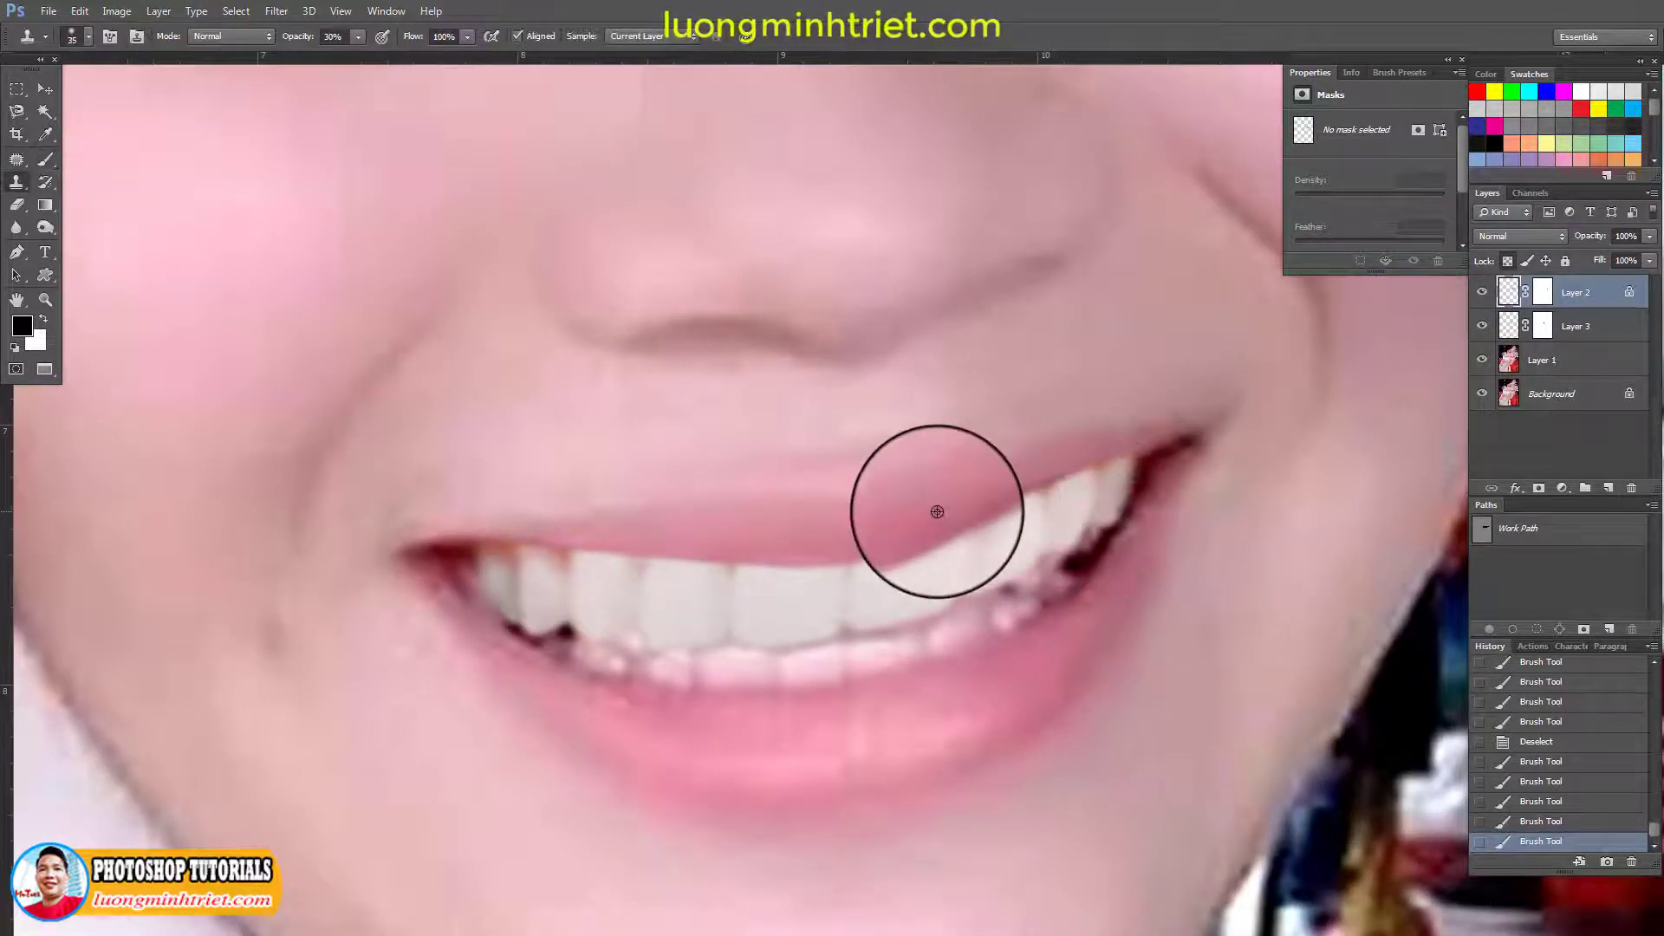
mouse_move(999, 500)
mouse_down()
mouse_move(983, 496)
mouse_move(912, 527)
mouse_move(1032, 484)
mouse_move(965, 521)
mouse_up()
alt+click(912, 529)
alt+click(1000, 487)
alt+click(992, 501)
click(1022, 500)
click(1040, 478)
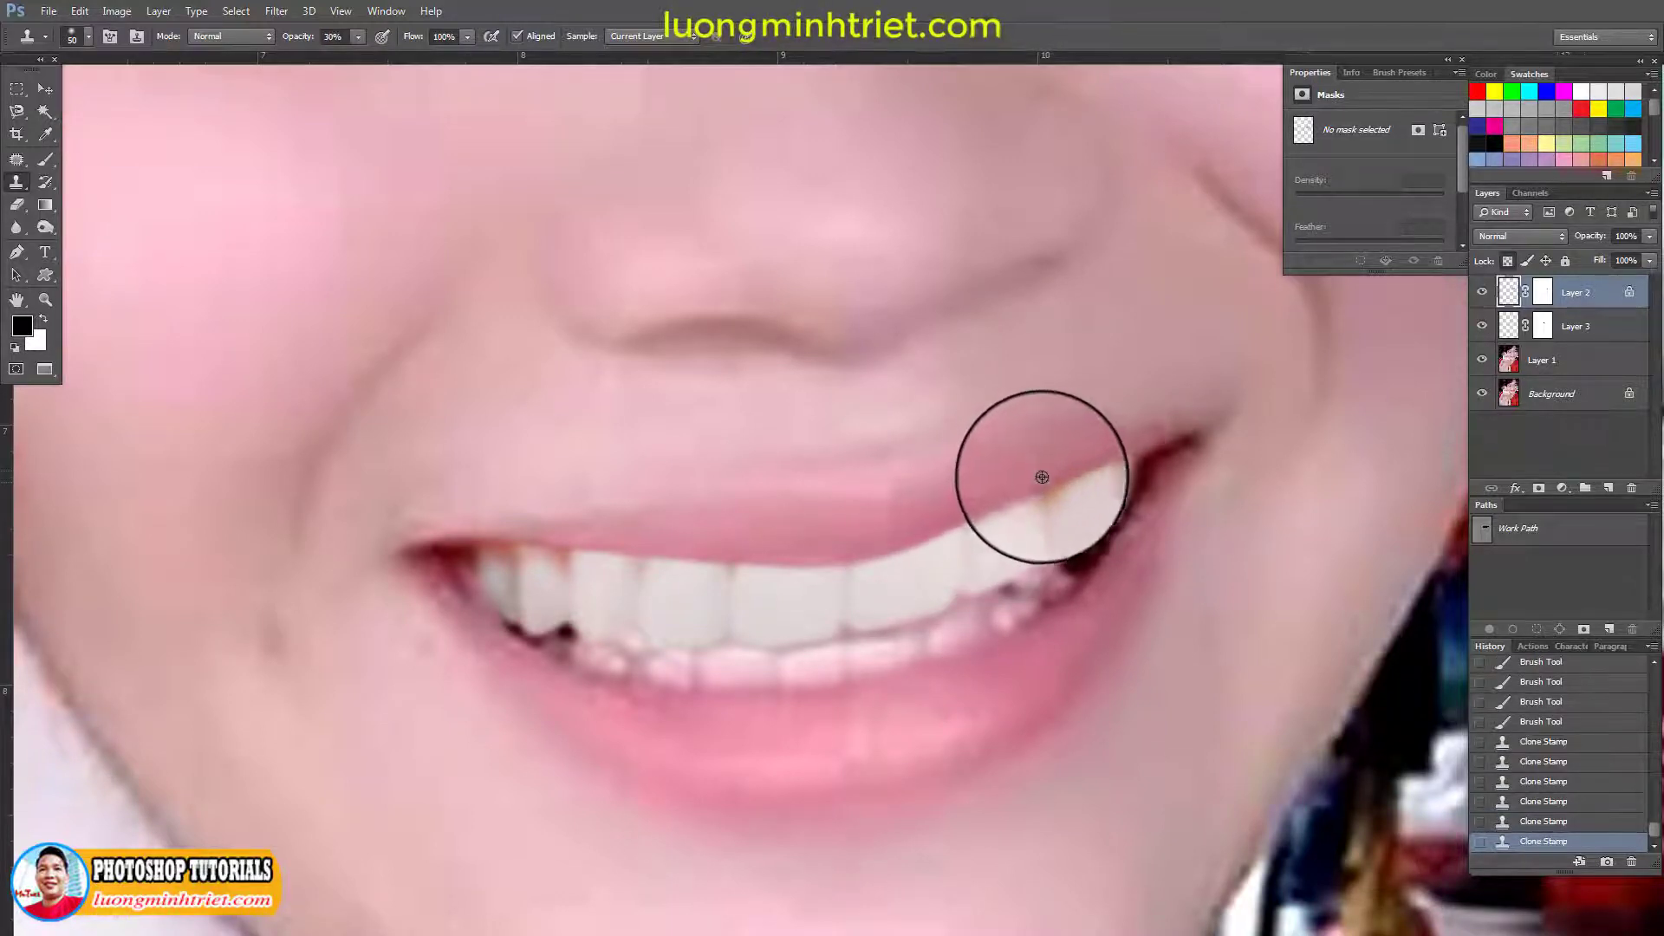
Clone nearby lip texture along the lip edge toward the right mouth corner with a size 50 stamp
alt+click(1059, 484)
click(1026, 496)
click(1042, 482)
alt+click(1045, 479)
click(1079, 477)
click(1096, 470)
Clone lip colour along the middle and left part of the upper lip's lower edge and check the whole face
alt+click(961, 500)
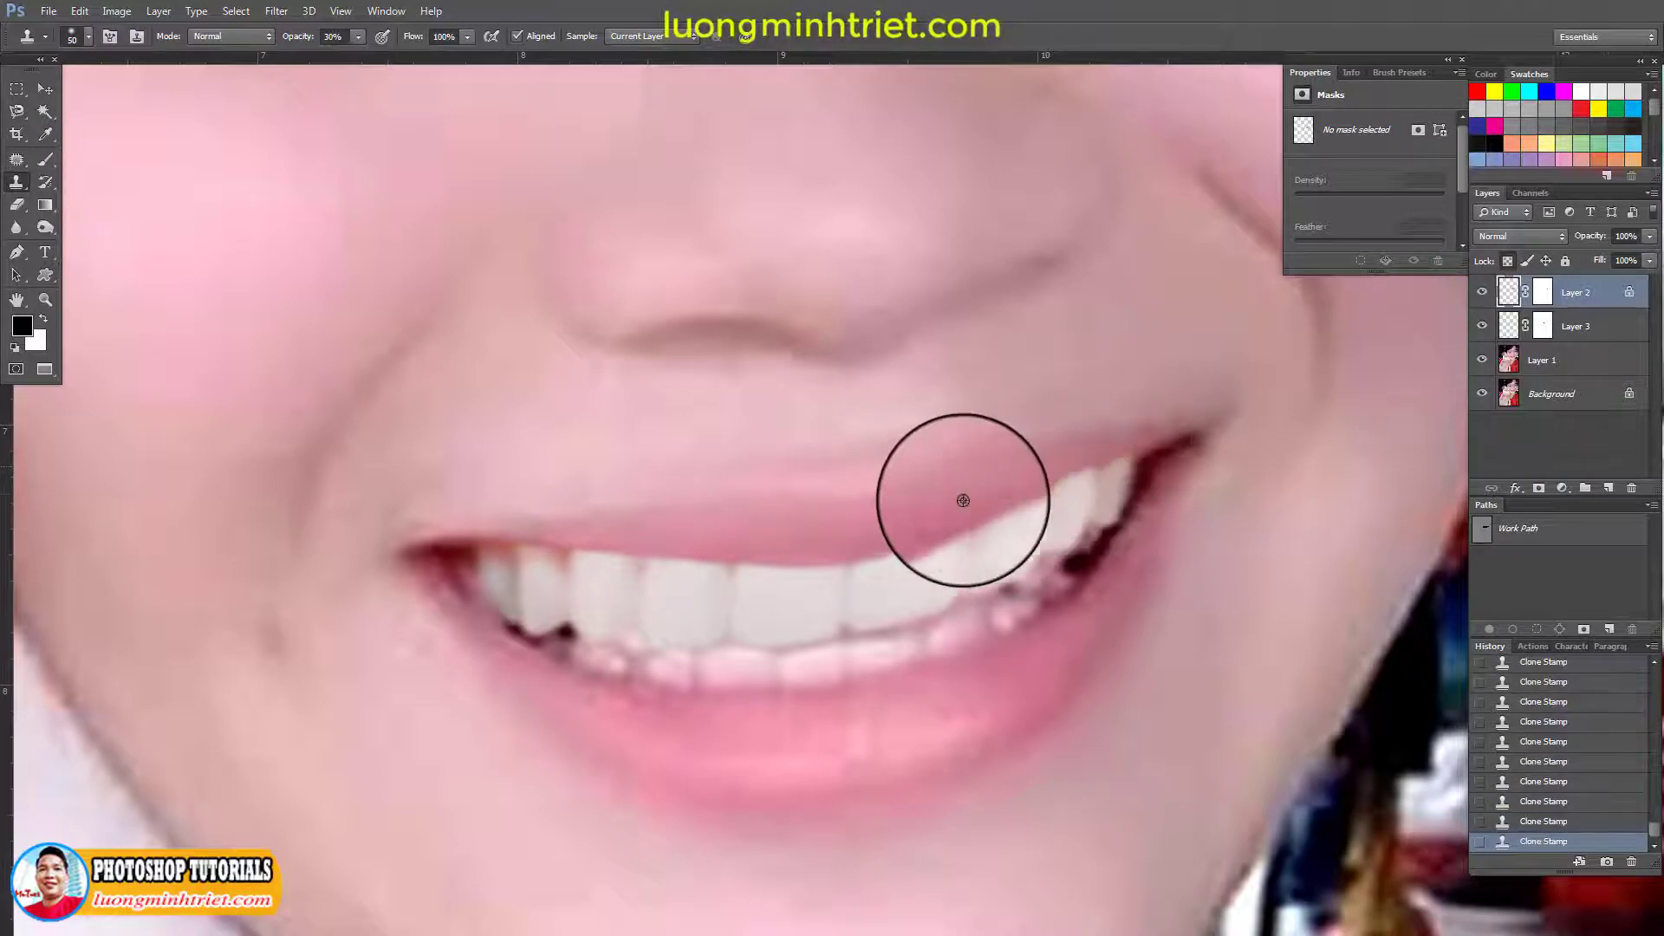
click(1002, 507)
drag(979, 521, 892, 549)
alt+click(917, 537)
click(802, 565)
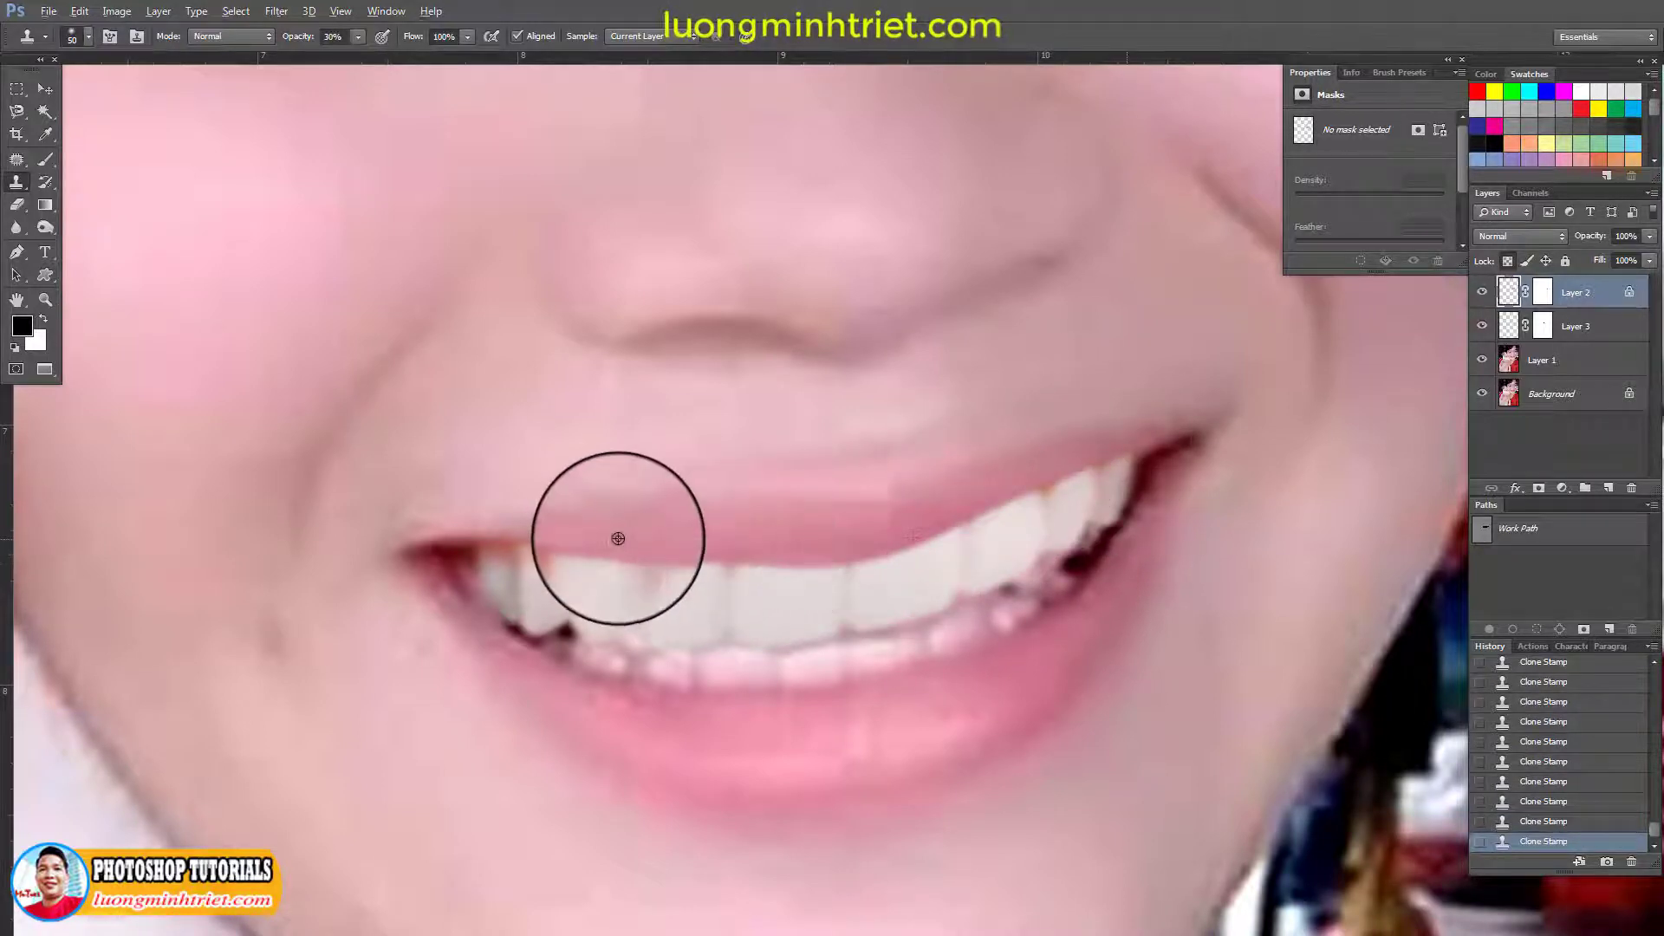
alt+click(616, 538)
click(710, 561)
key(ctrl+space)
drag(790, 605, 745, 548)
scroll(745, 547, down, 3)
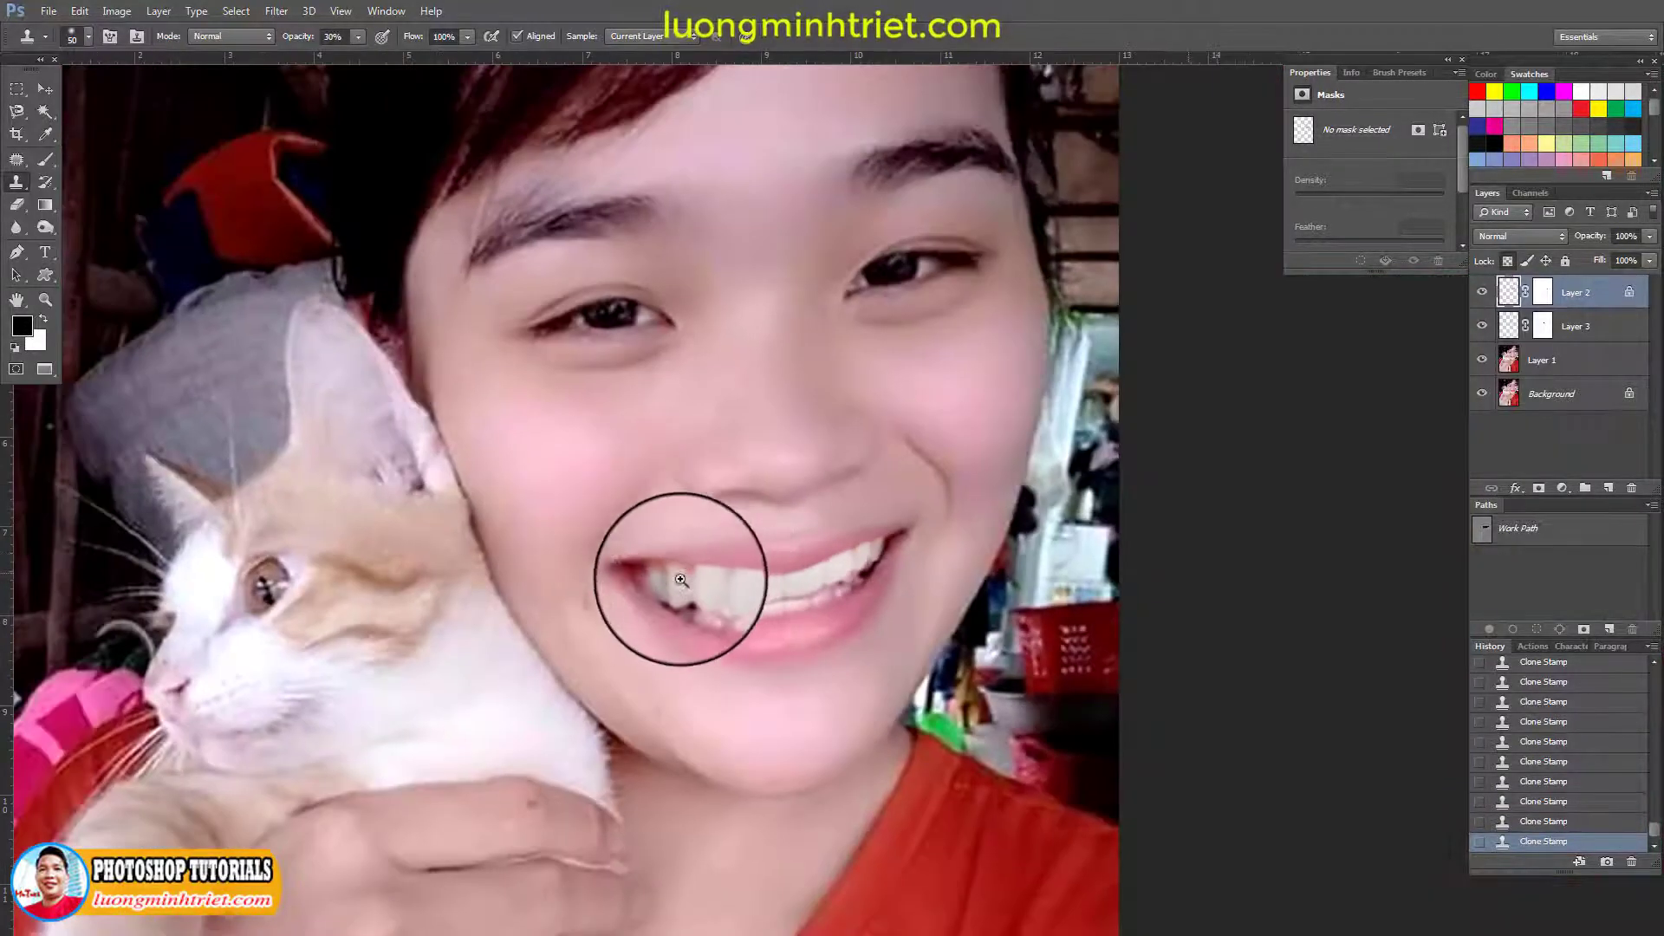
scroll(689, 579, up, 1)
scroll(668, 575, up, 1)
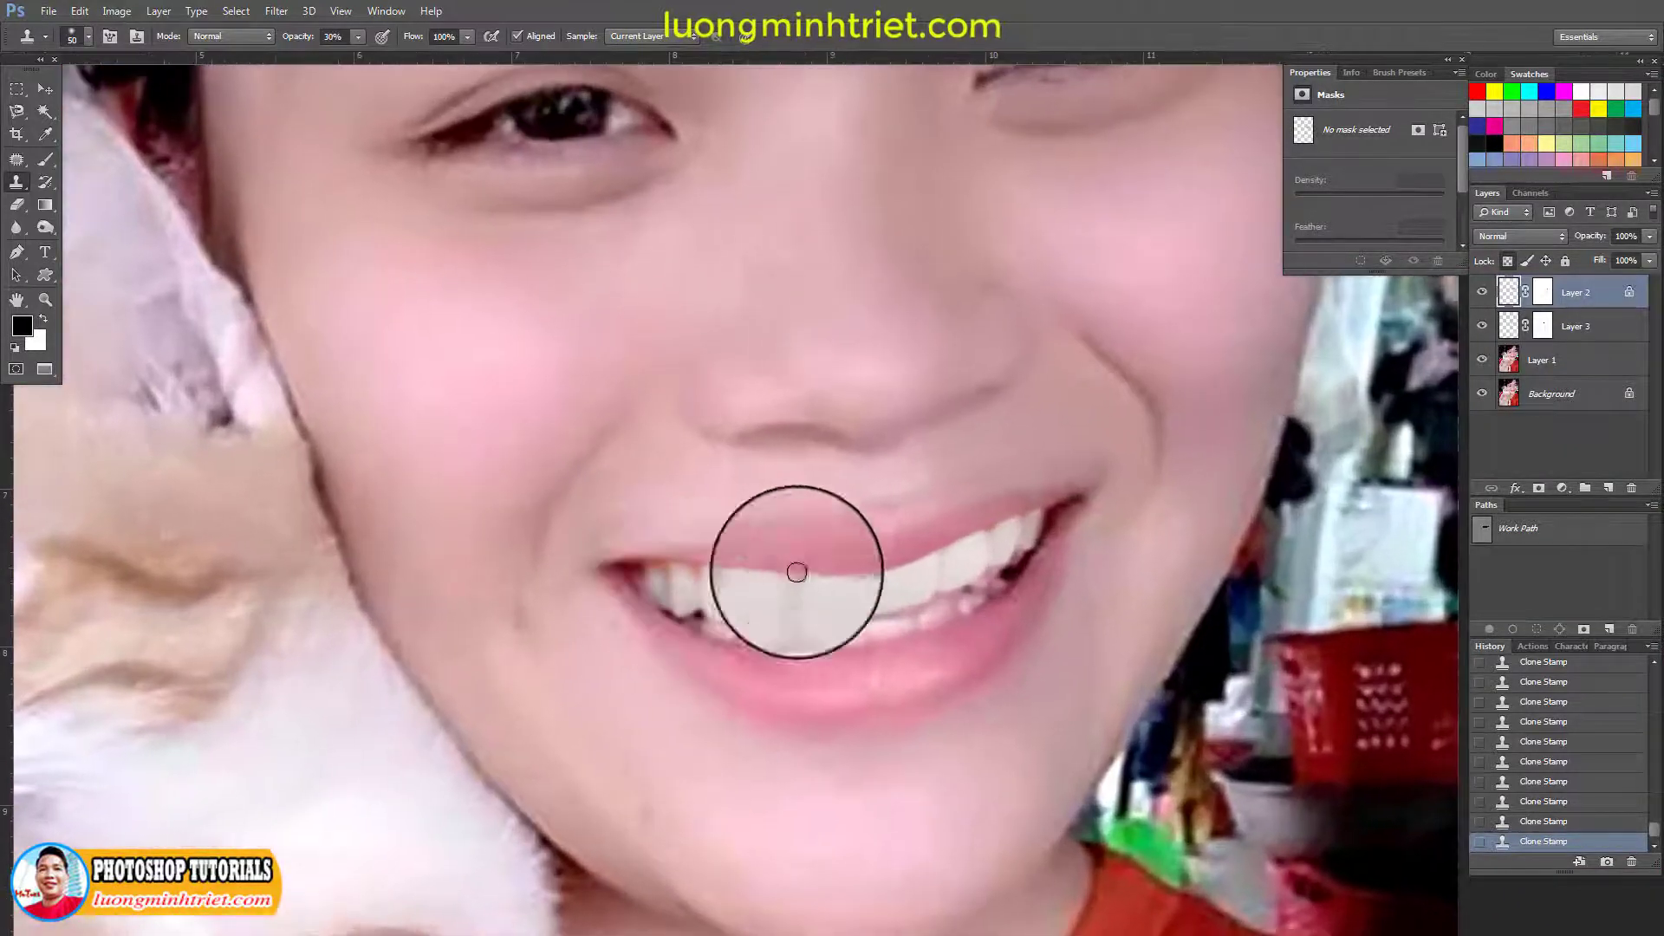
On Layer 3, brush a sampled tooth colour over the front teeth in Color blend mode at 20% opacity
click(1509, 325)
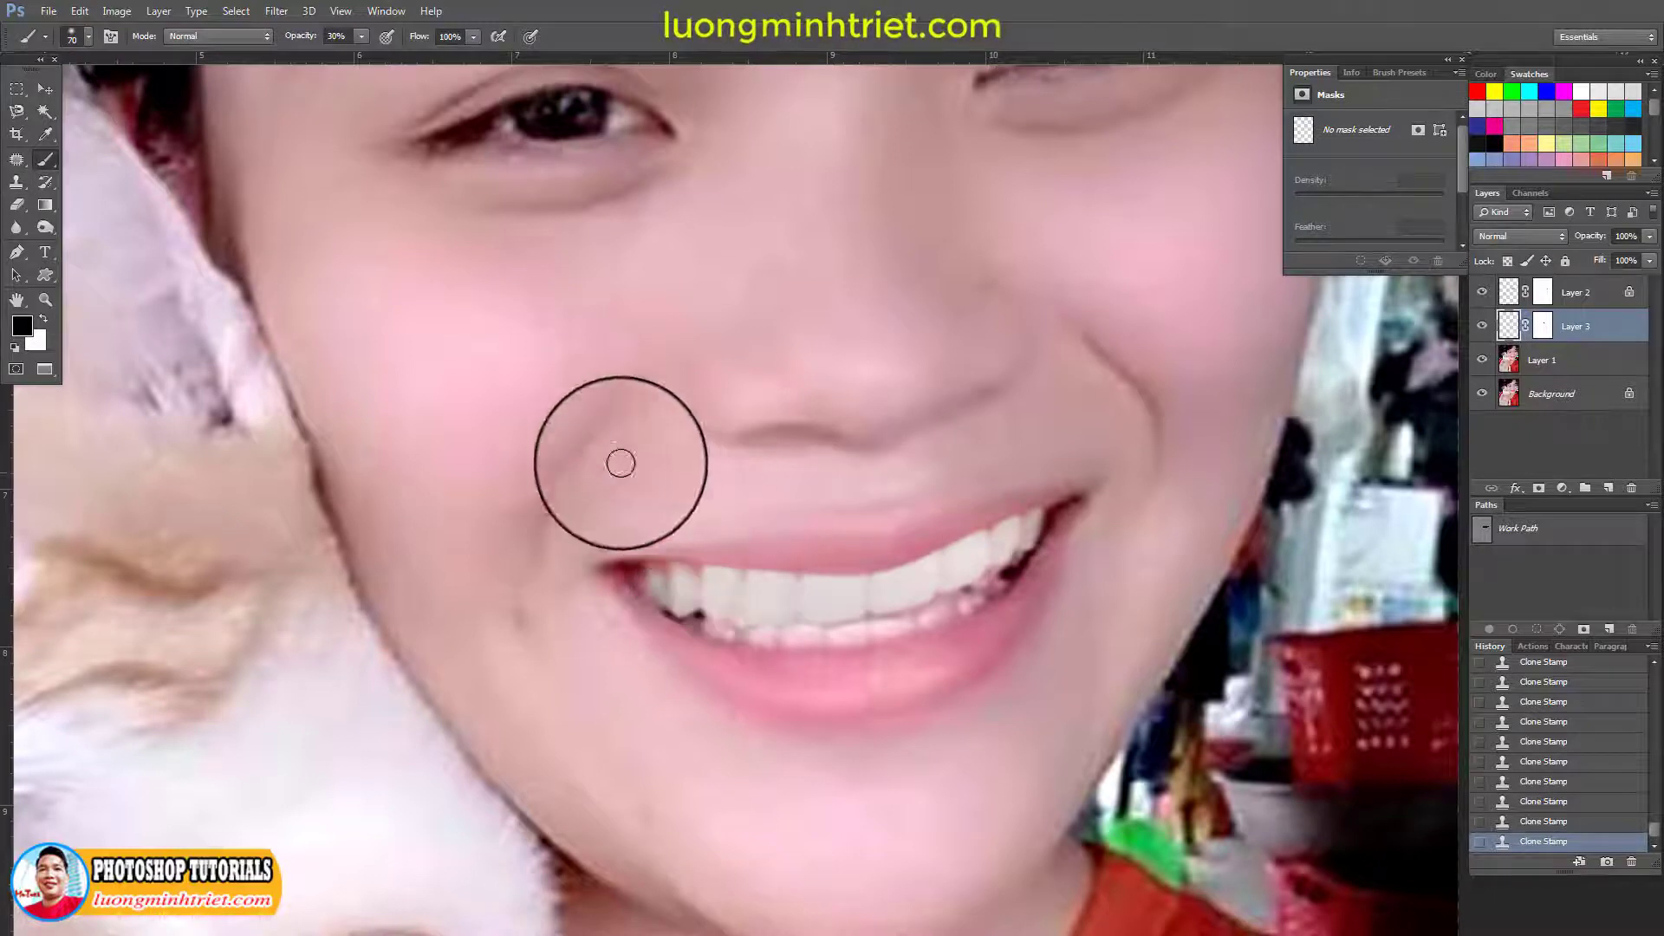
click(241, 37)
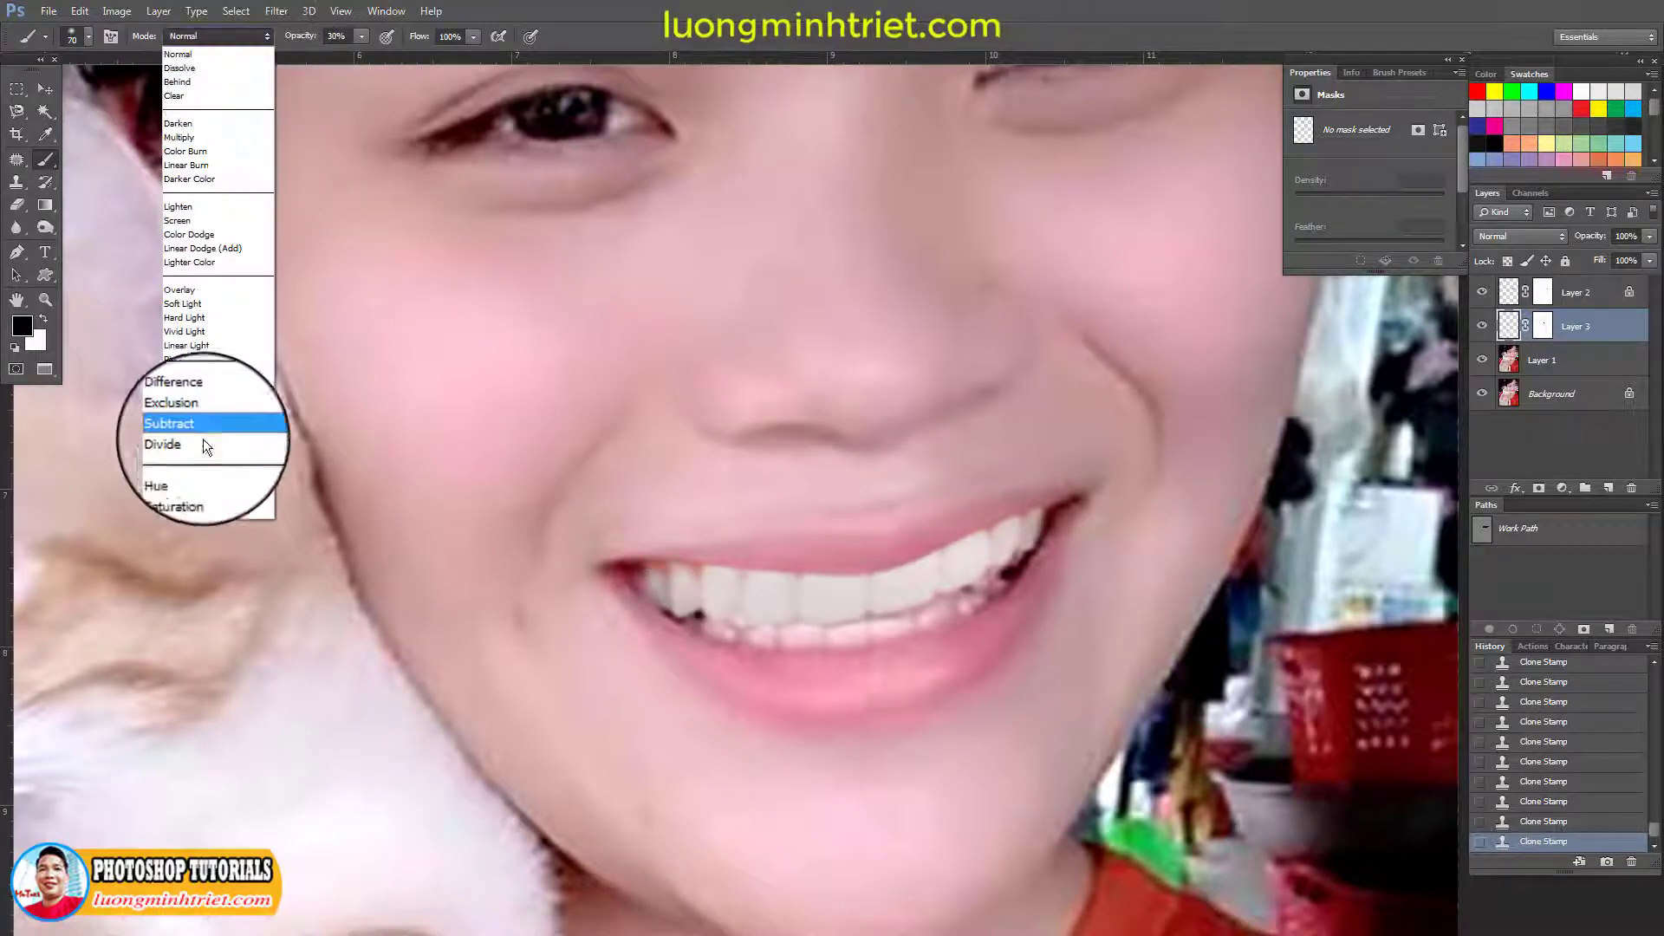
click(184, 499)
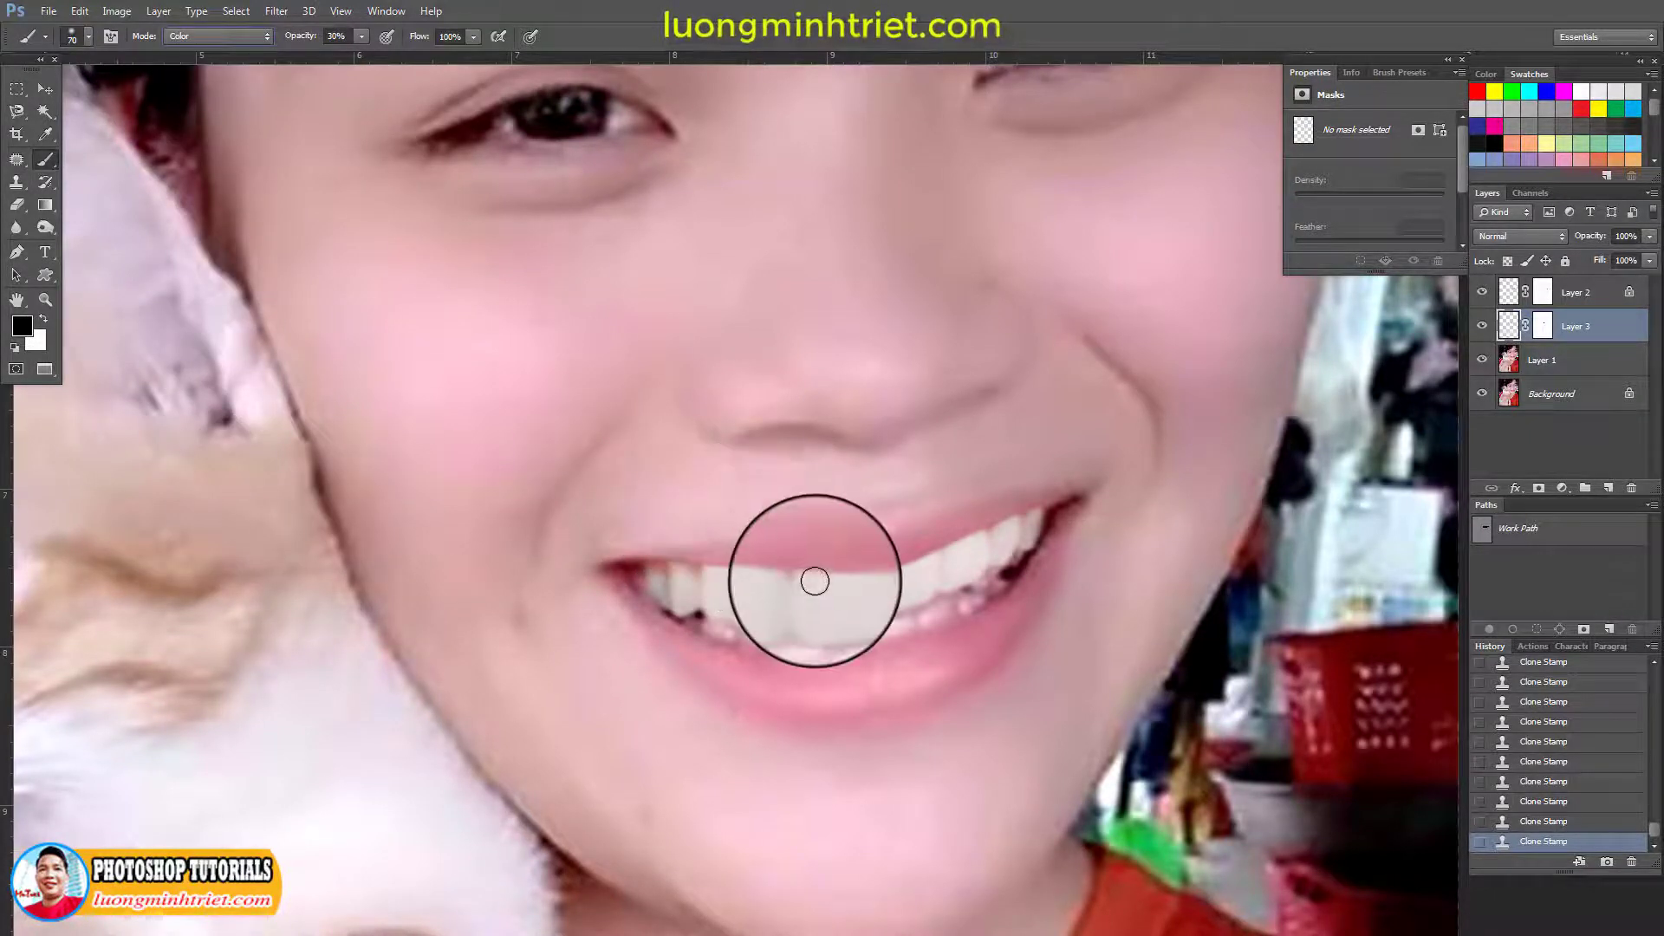
alt+click(800, 592)
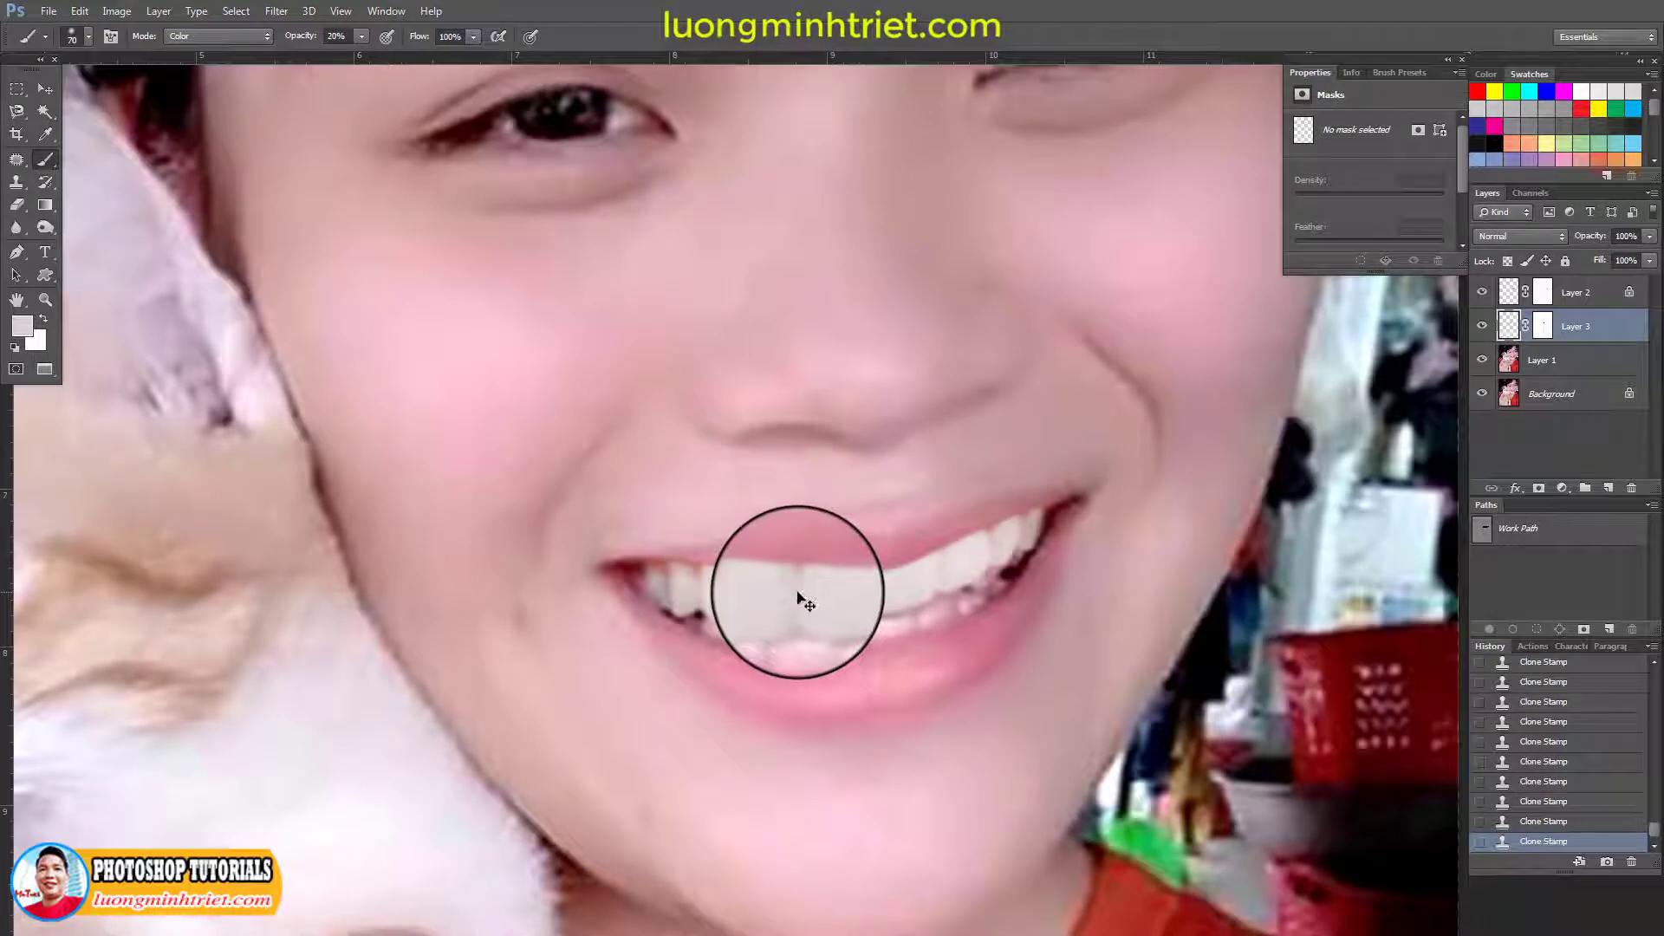
scroll(738, 583, up, 1)
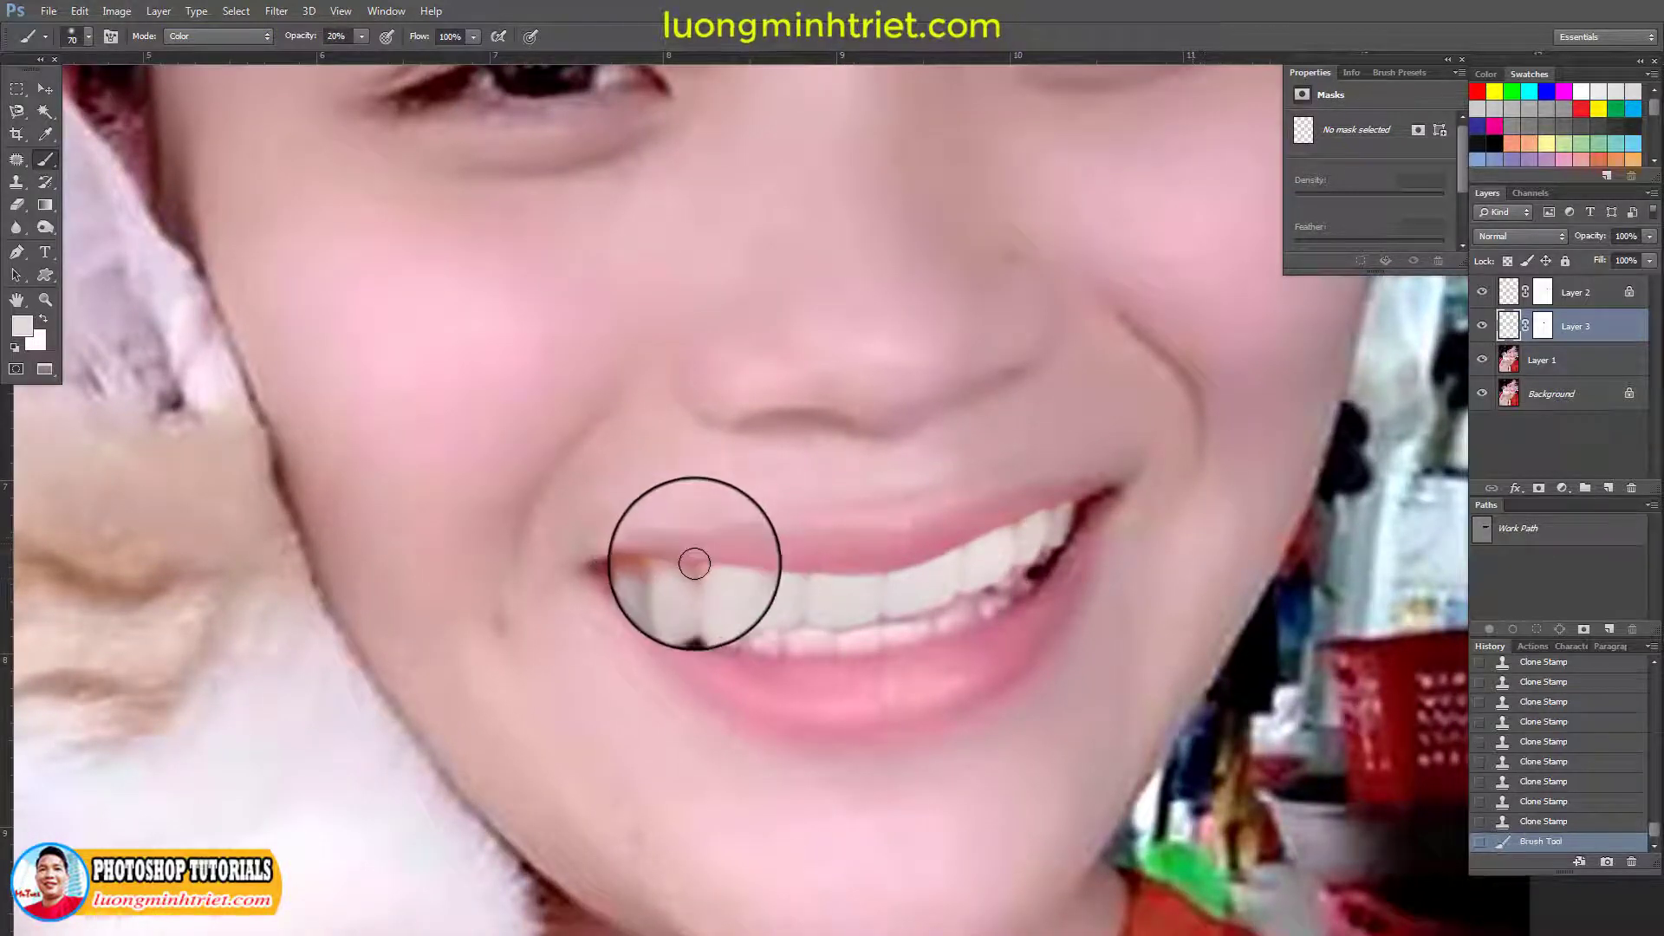
Brush sampled lip and tooth colours over the discoloured upper edges of the teeth near the left mouth corner
mouse_move(605, 563)
mouse_down()
mouse_move(647, 572)
mouse_move(660, 596)
mouse_move(668, 559)
mouse_move(656, 567)
mouse_move(736, 558)
mouse_move(660, 557)
mouse_up()
alt+click(662, 559)
alt+click(732, 558)
alt+click(651, 560)
mouse_move(662, 557)
mouse_down()
mouse_move(725, 555)
mouse_move(674, 571)
mouse_move(676, 540)
mouse_move(697, 531)
mouse_up()
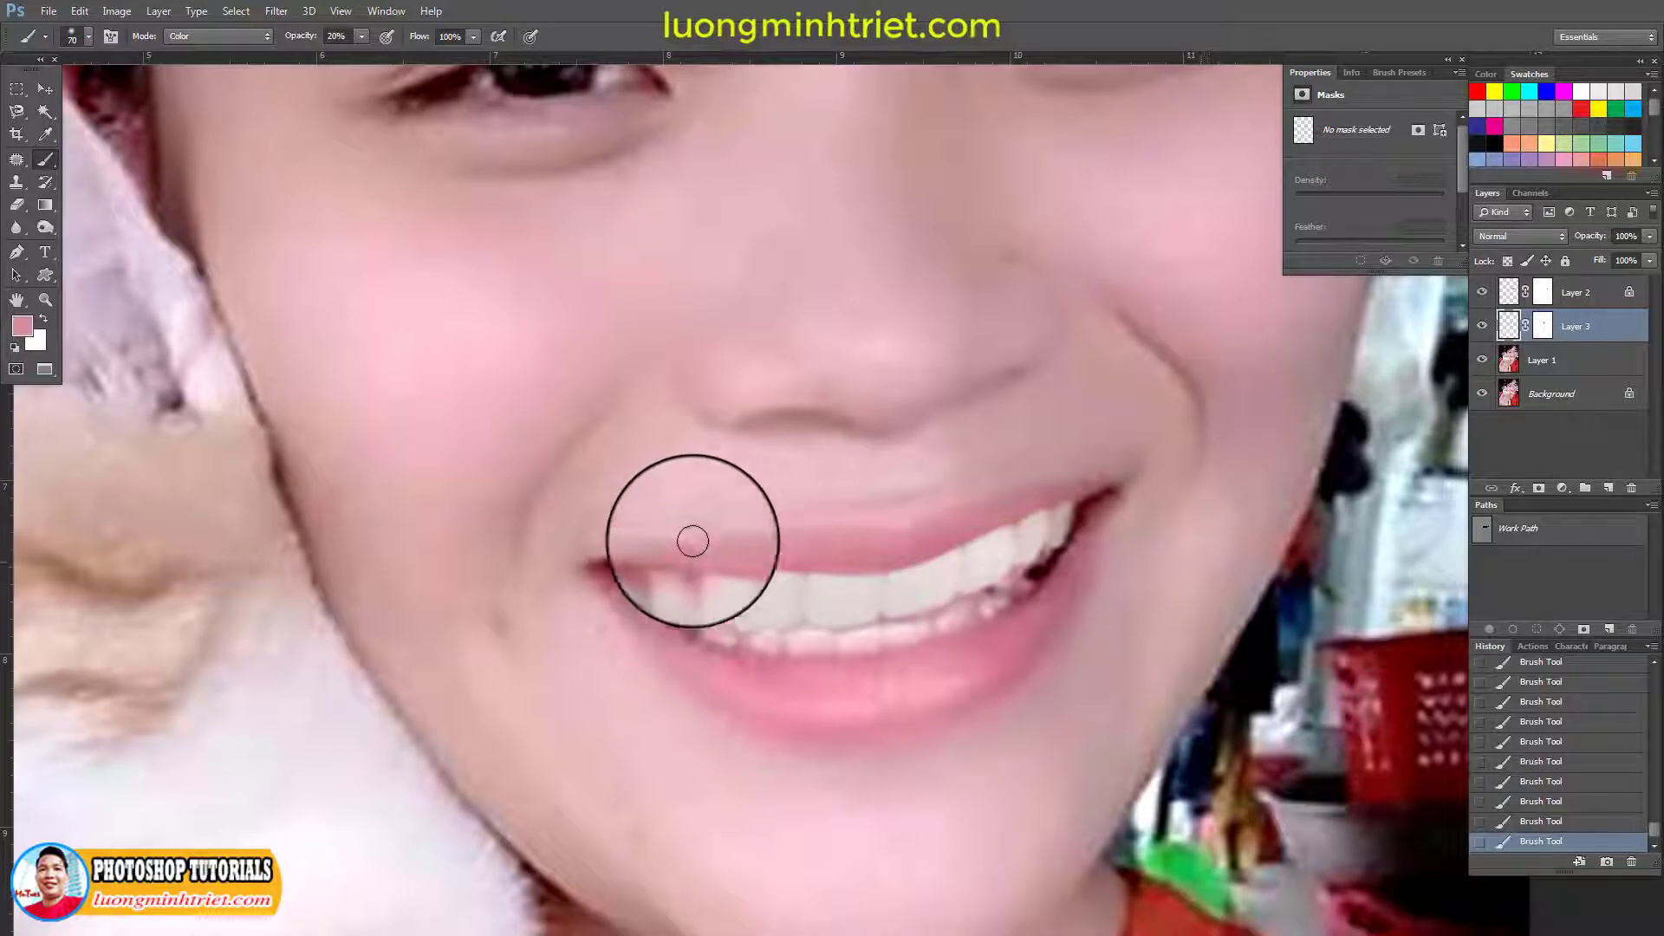
alt+click(707, 589)
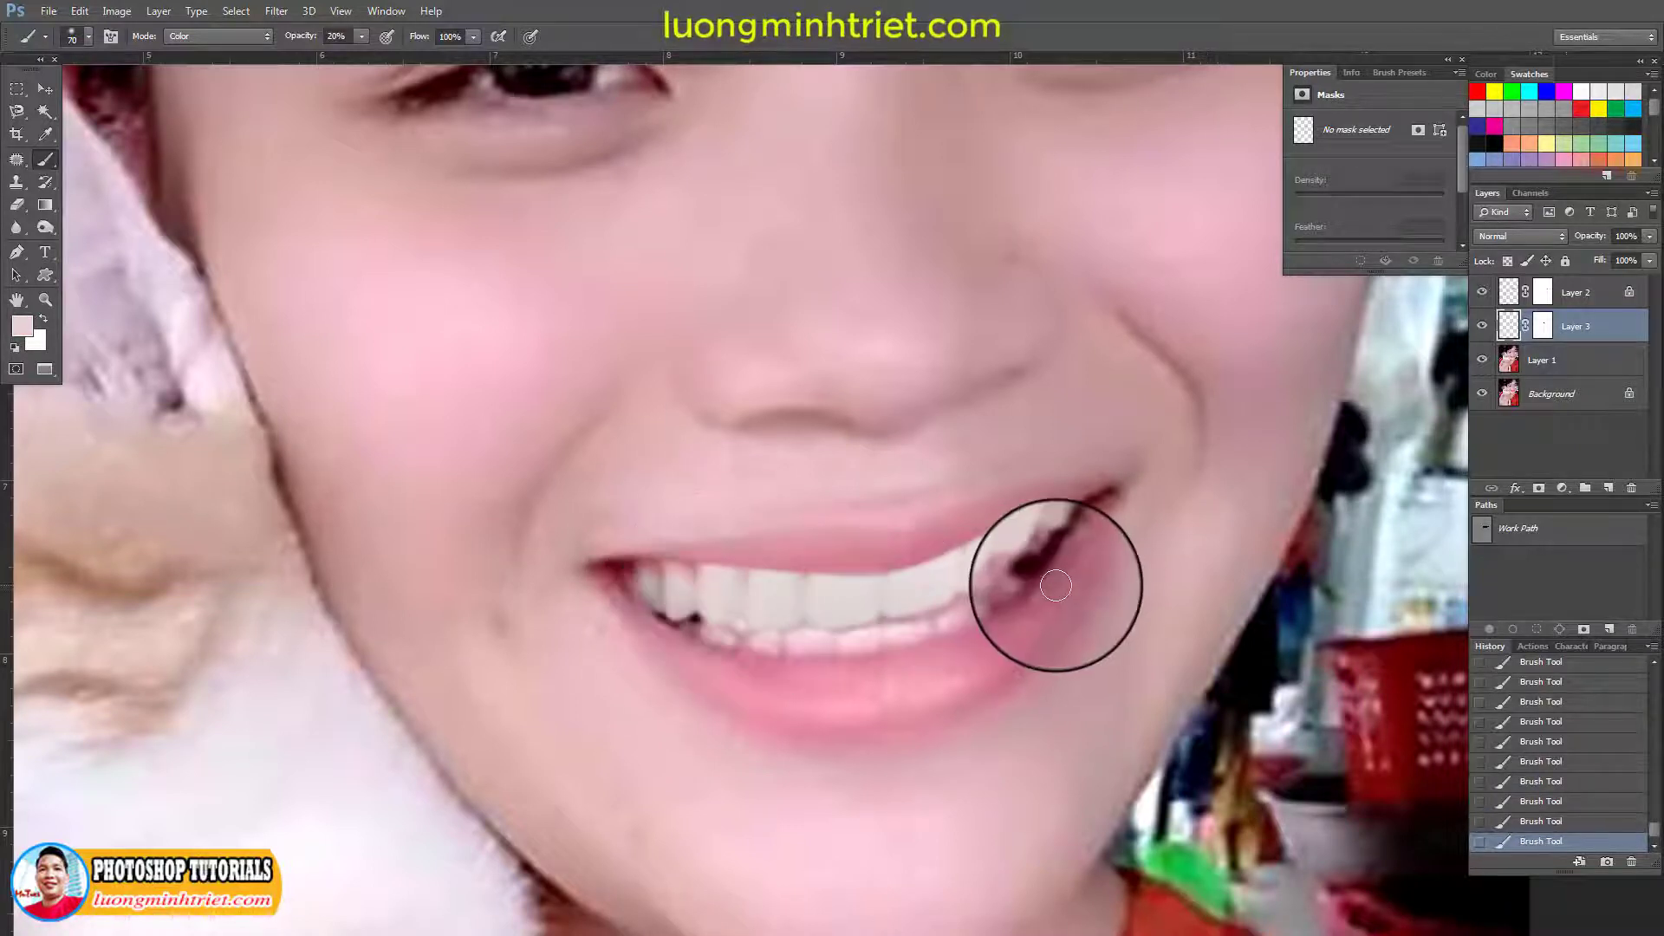
Tint the yellowish upper edges of the teeth near the right mouth corner with sampled lip and tooth colours
scroll(1055, 524, up, 3)
alt+click(1012, 487)
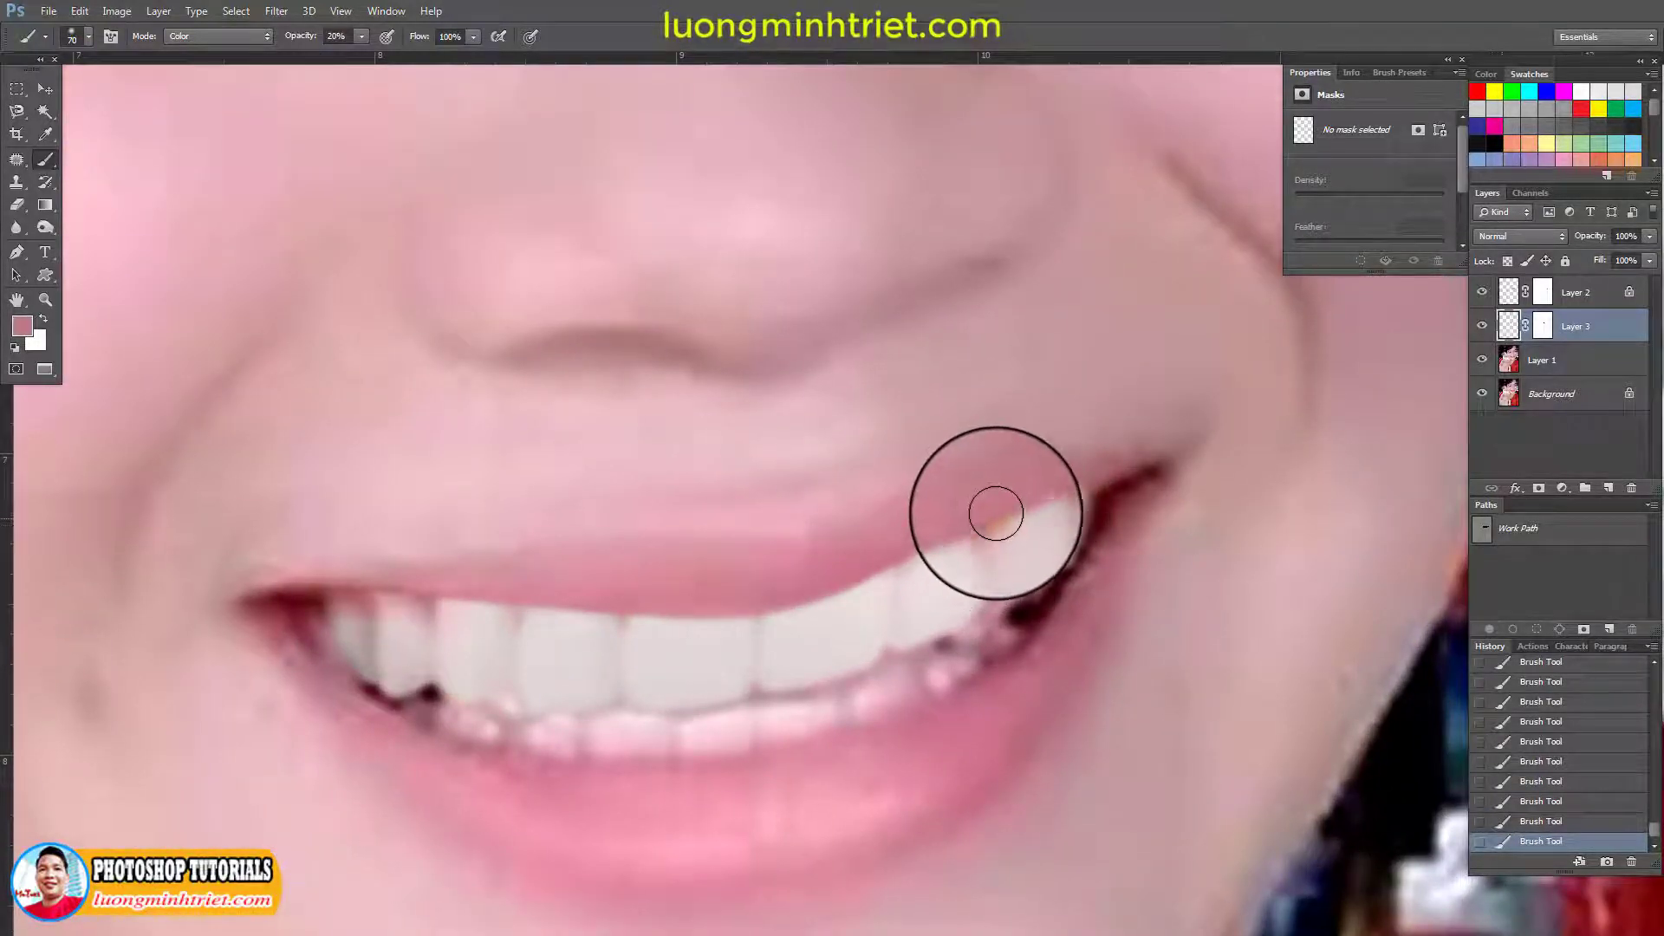
mouse_move(987, 524)
mouse_down()
mouse_move(1029, 520)
mouse_move(1051, 491)
mouse_up()
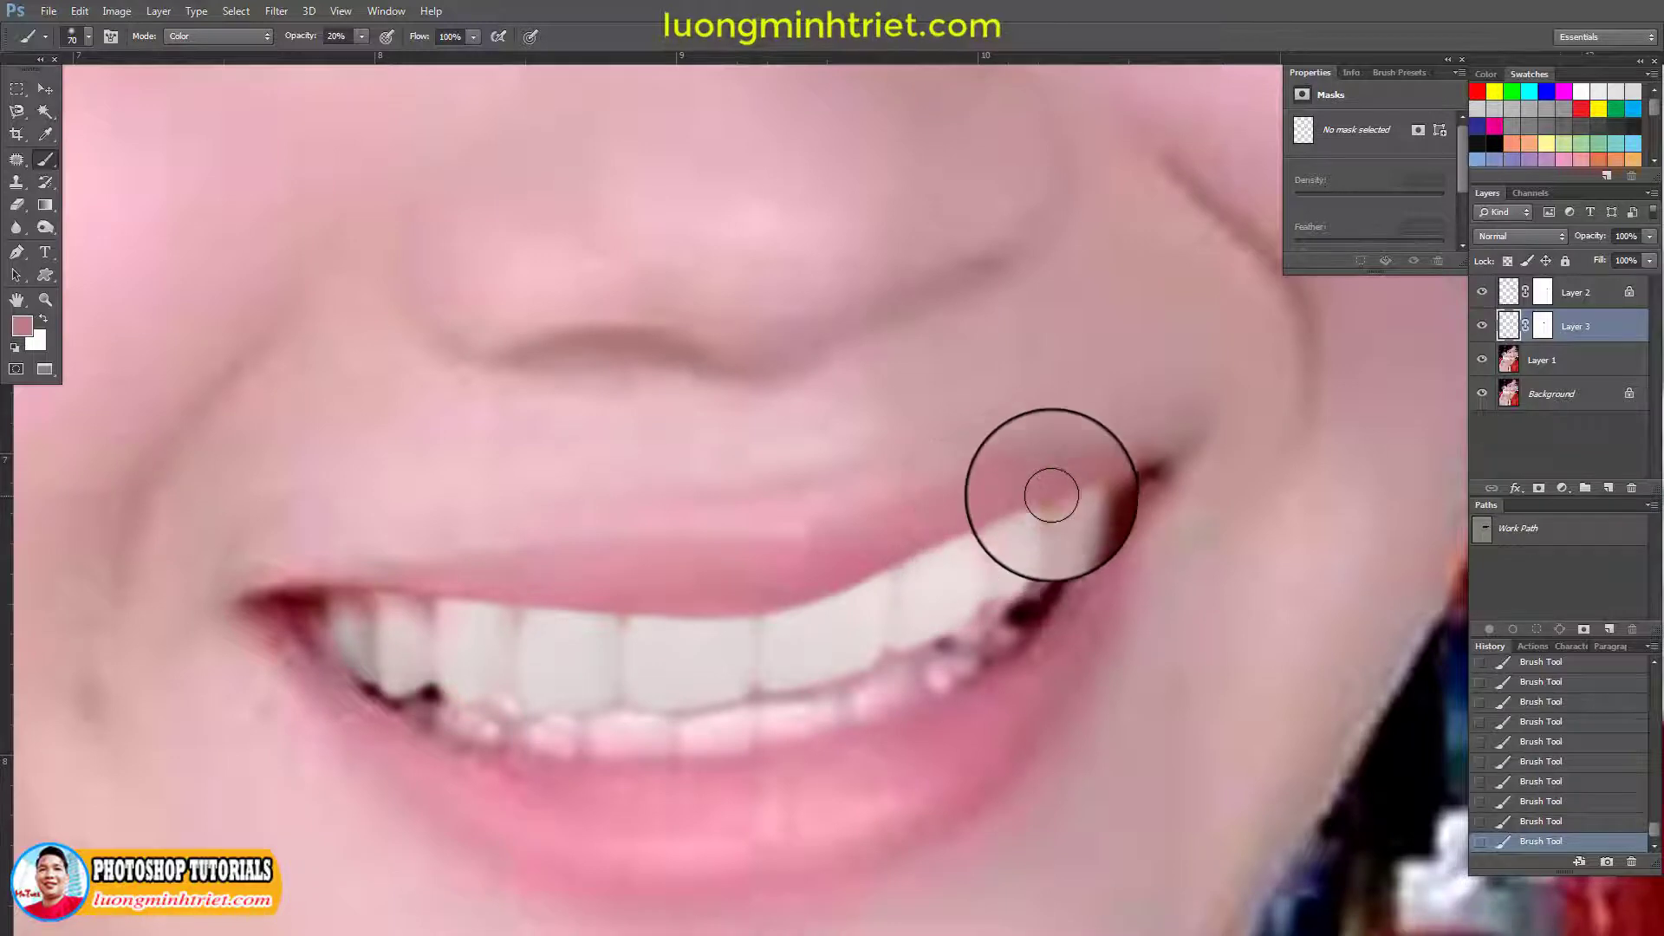
alt+click(971, 568)
drag(998, 549, 992, 561)
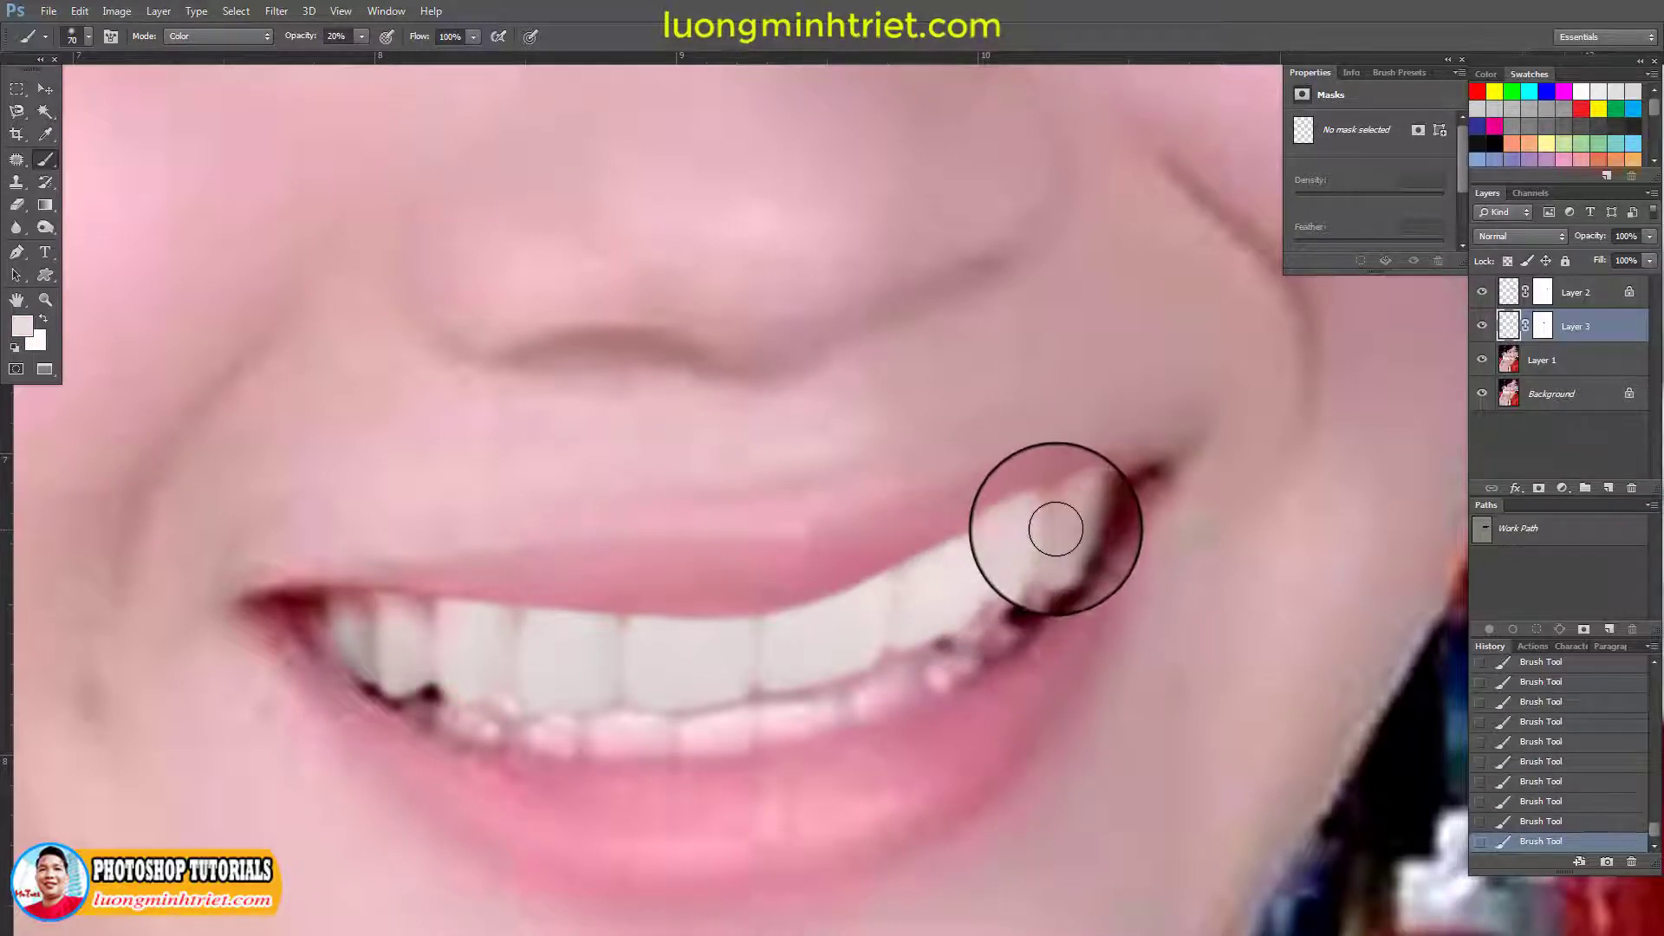
alt+click(1001, 578)
Apply Levels to the teeth layer with midtones about 0.81, output white 255 and a slightly raised black input
scroll(1001, 577, down, 2)
scroll(810, 594, down, 4)
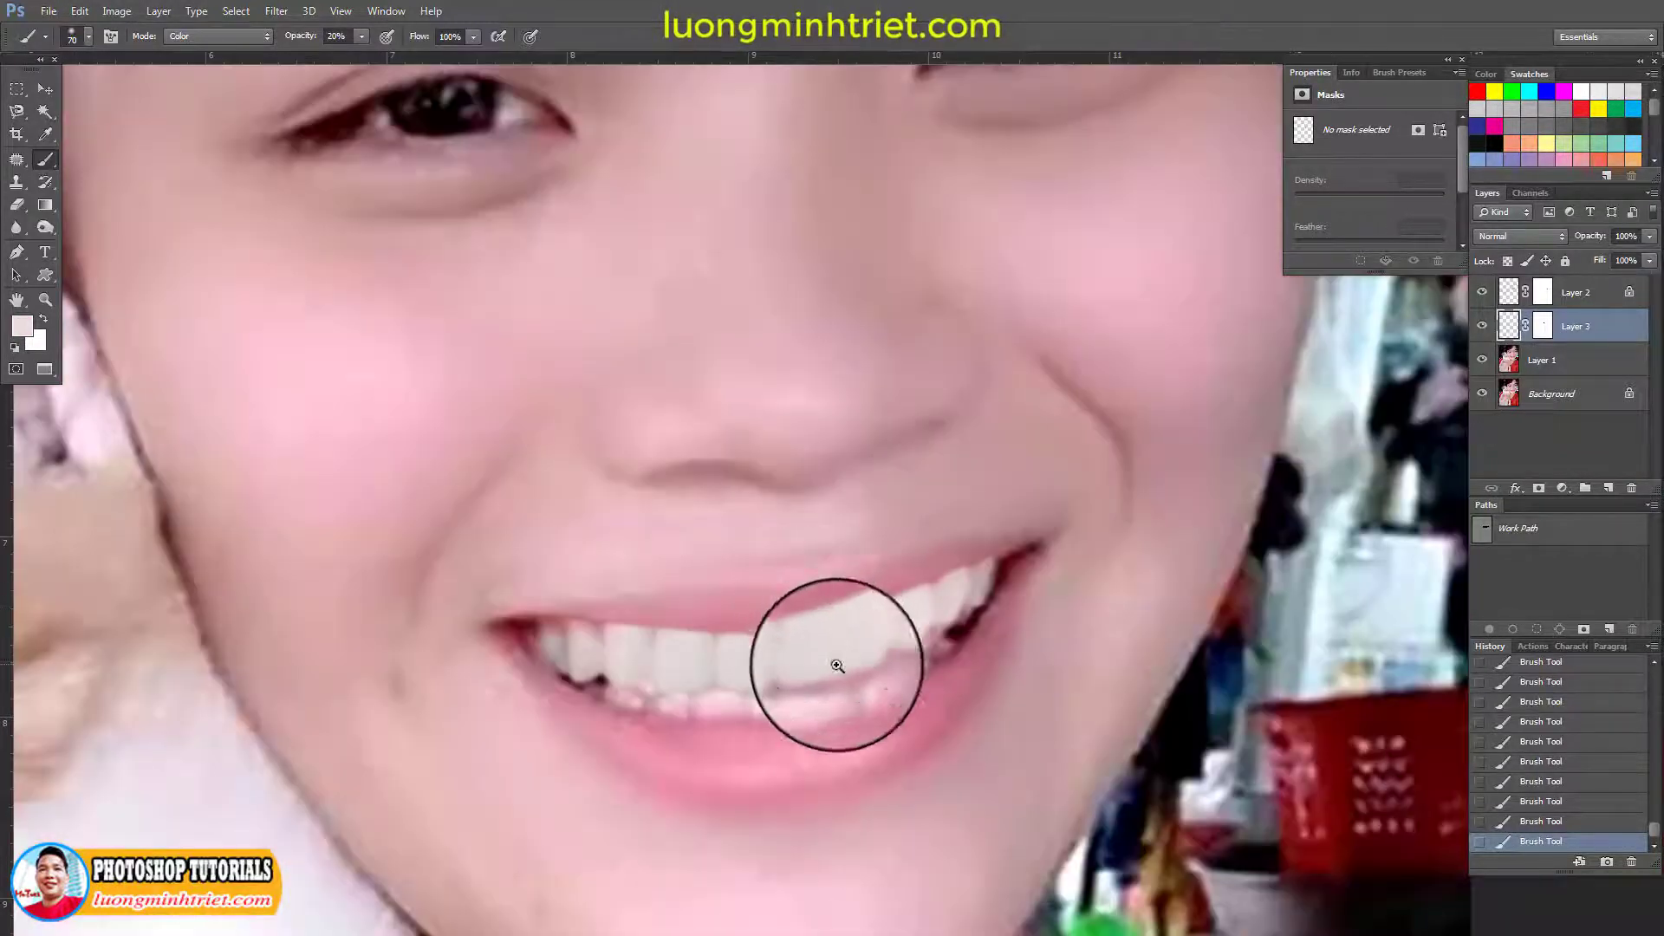
scroll(763, 563, down, 2)
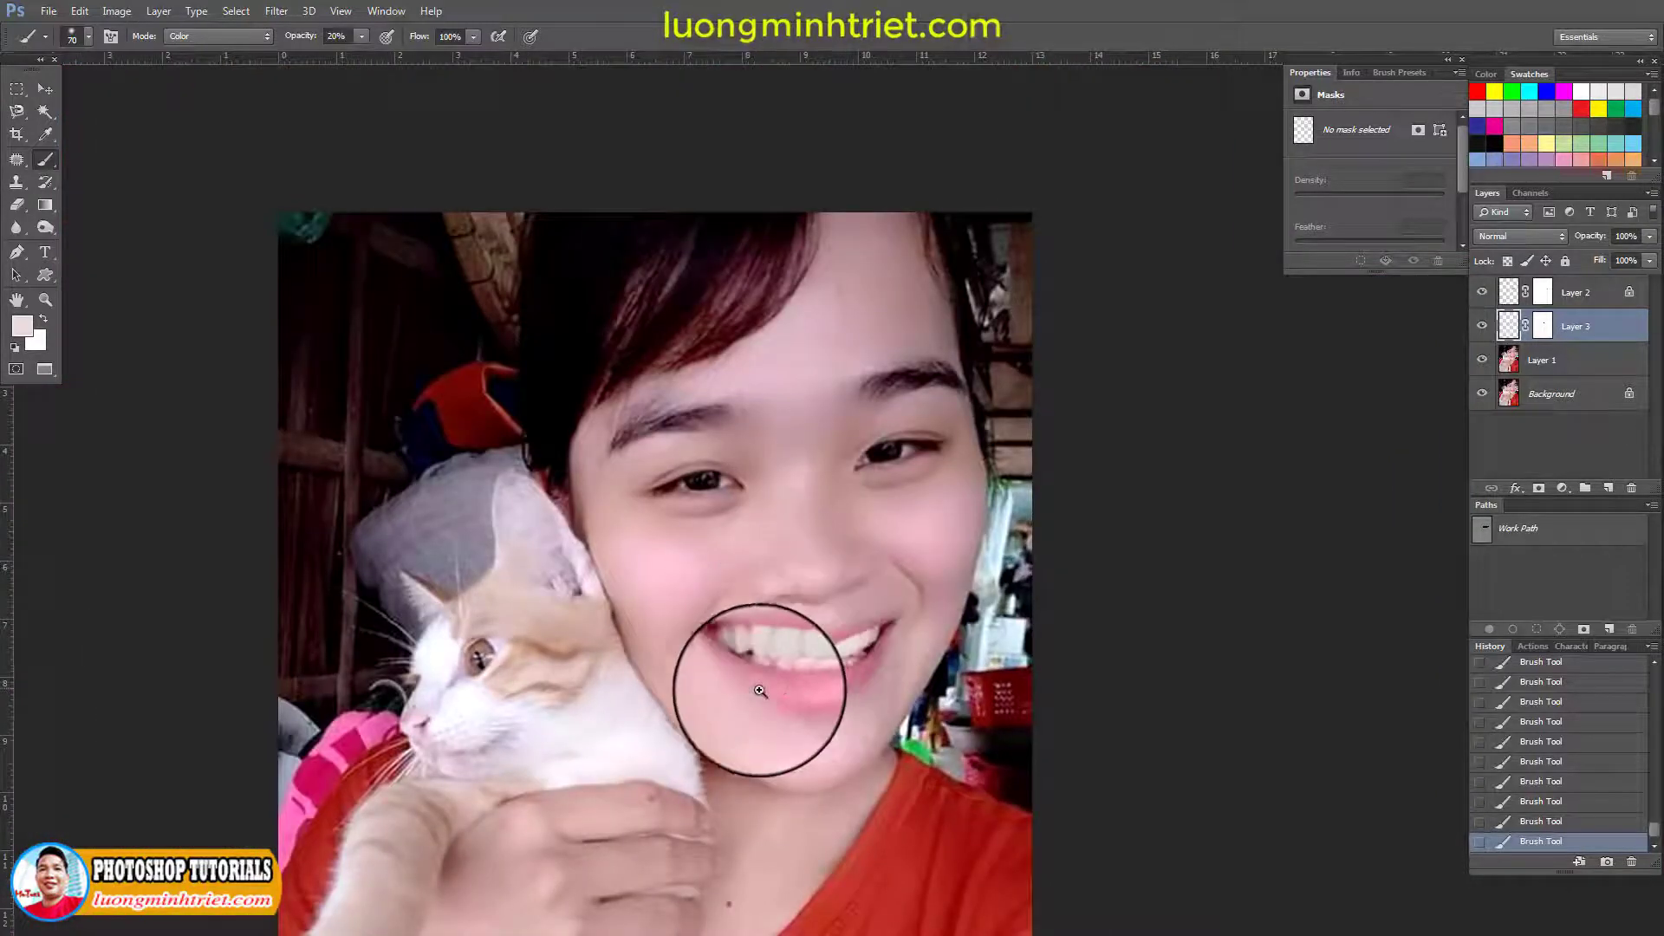
scroll(776, 708, up, 1)
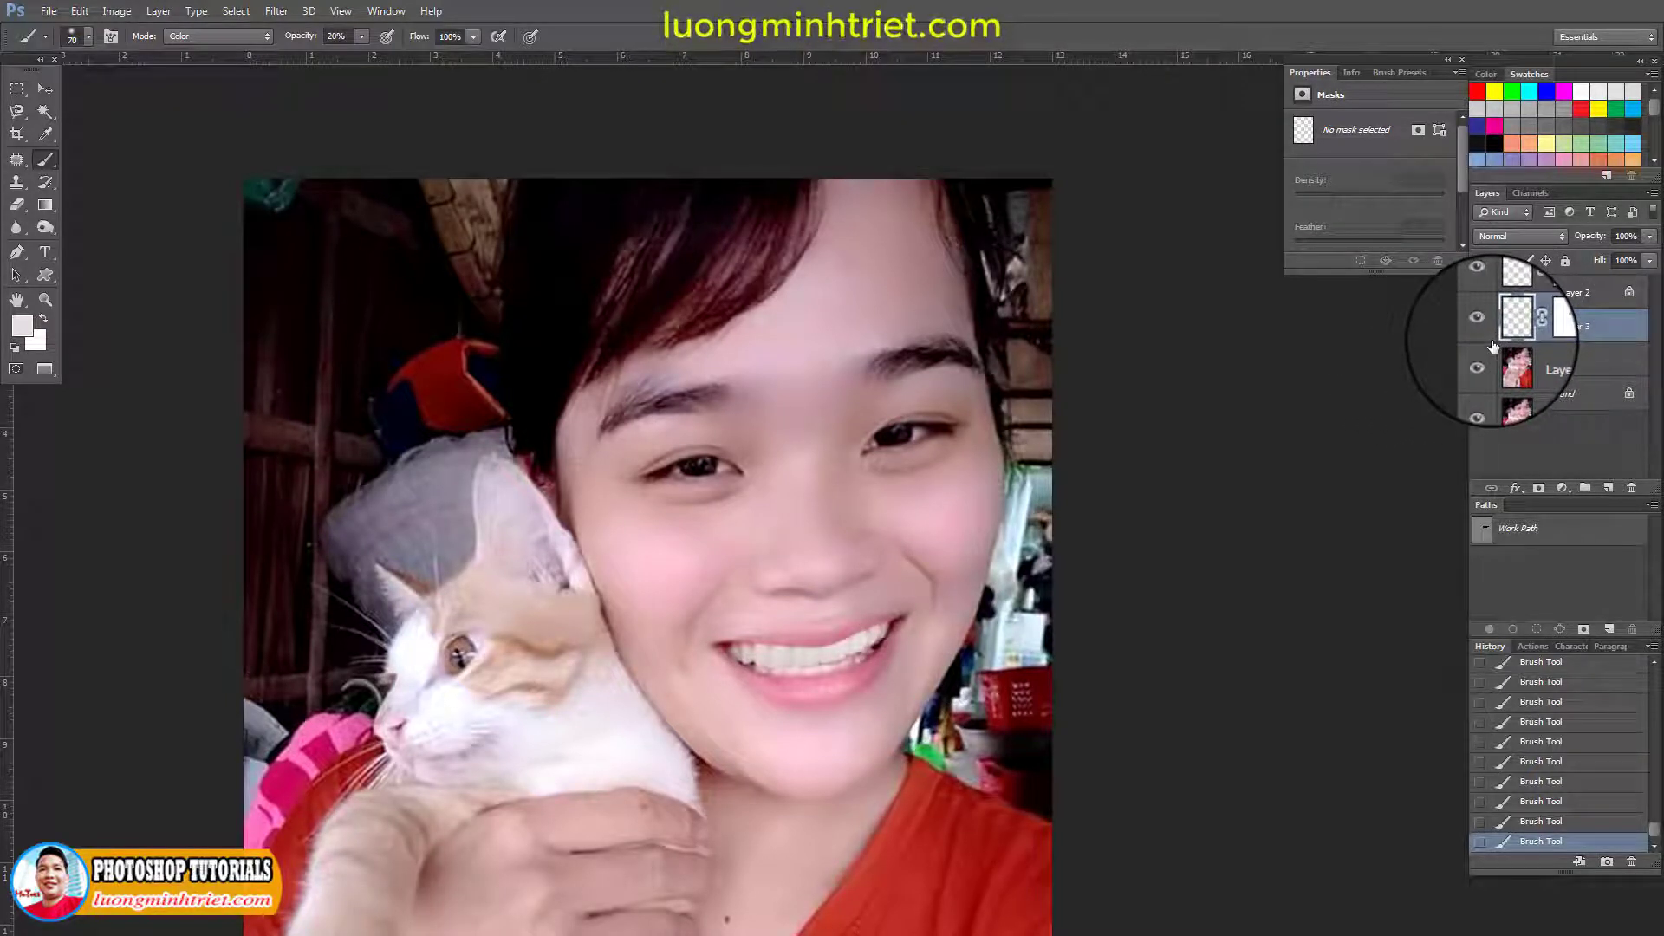
key(ctrl+l)
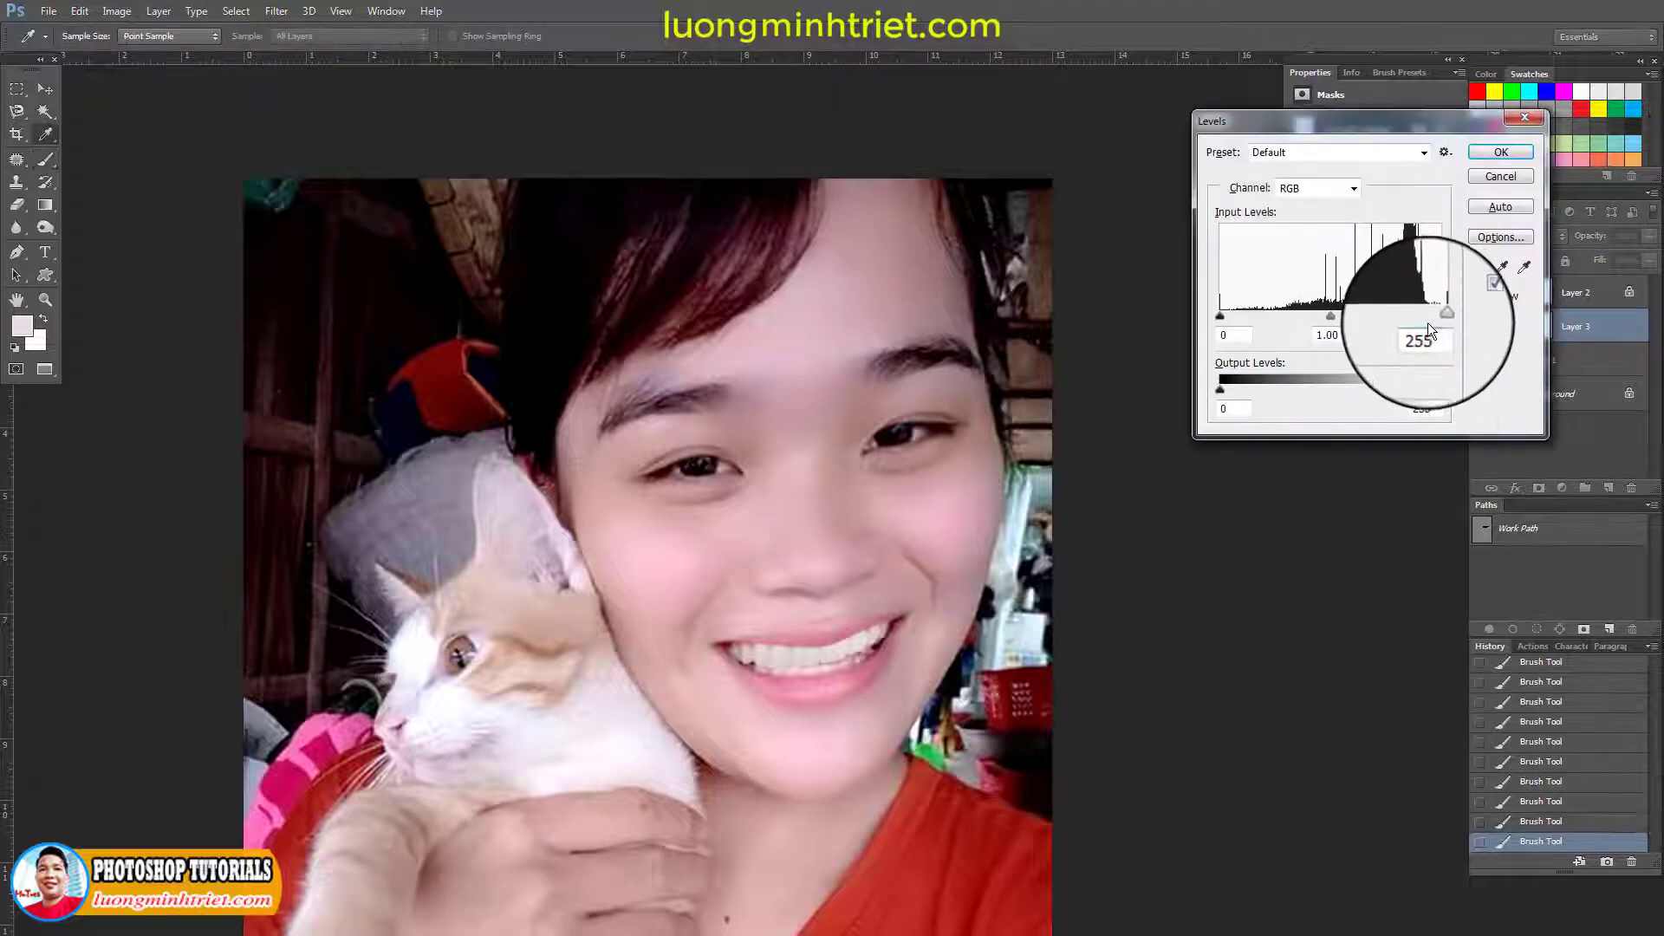
drag(1334, 315, 1350, 315)
drag(1441, 389, 1440, 390)
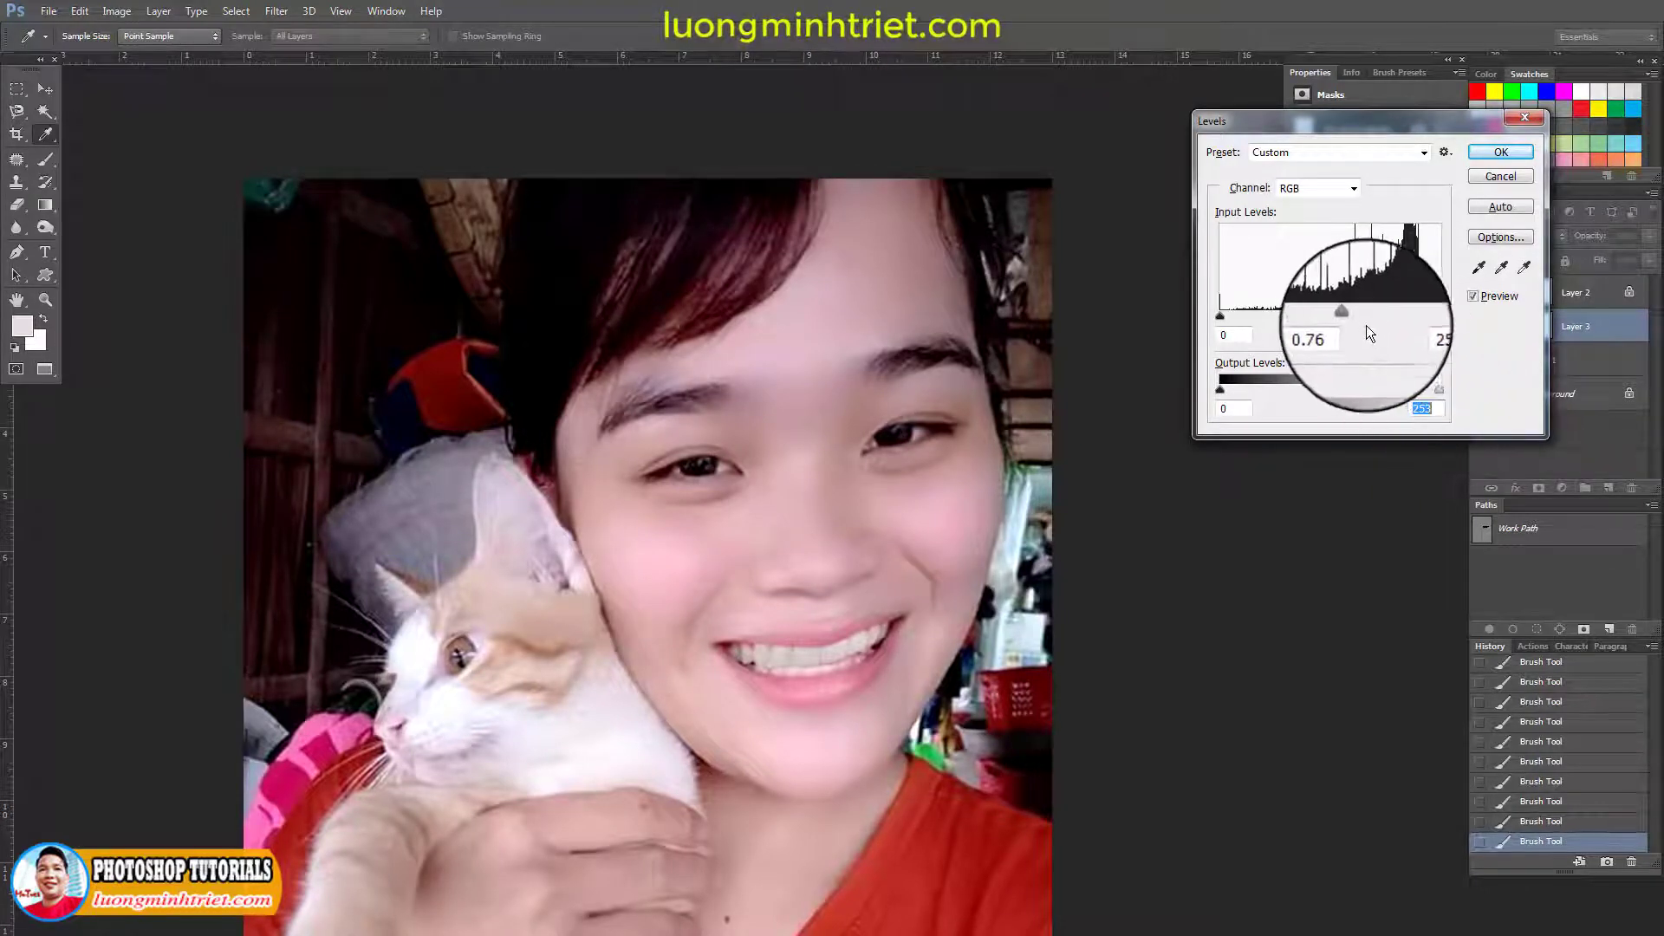
drag(1355, 315, 1345, 315)
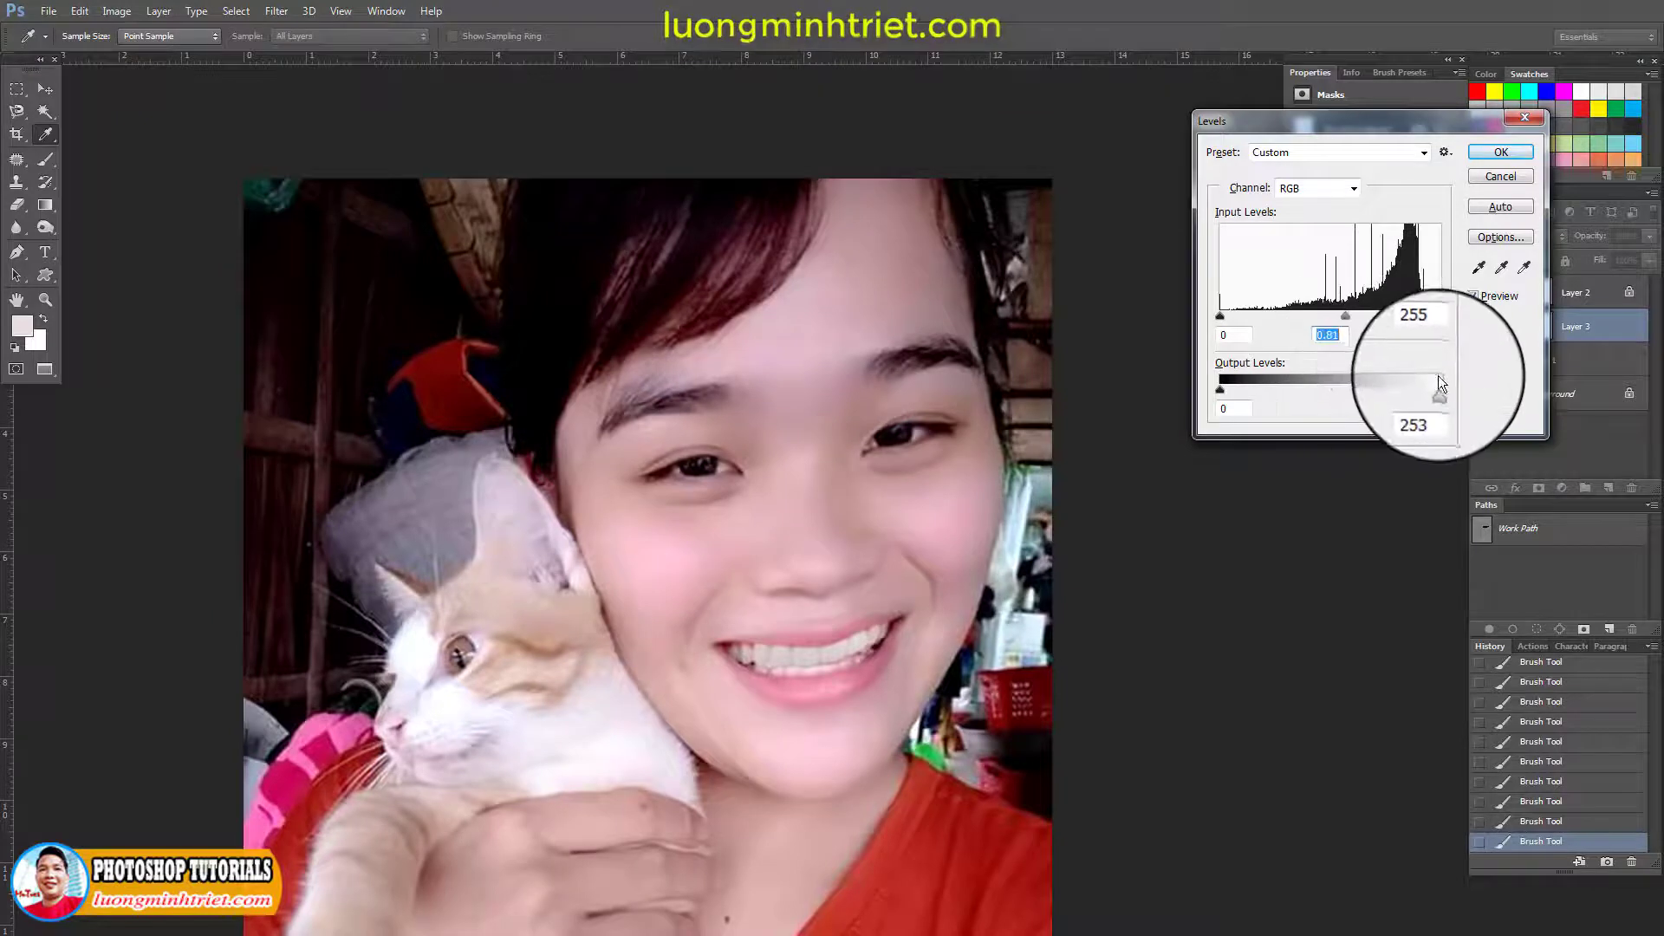
drag(1439, 388, 1443, 388)
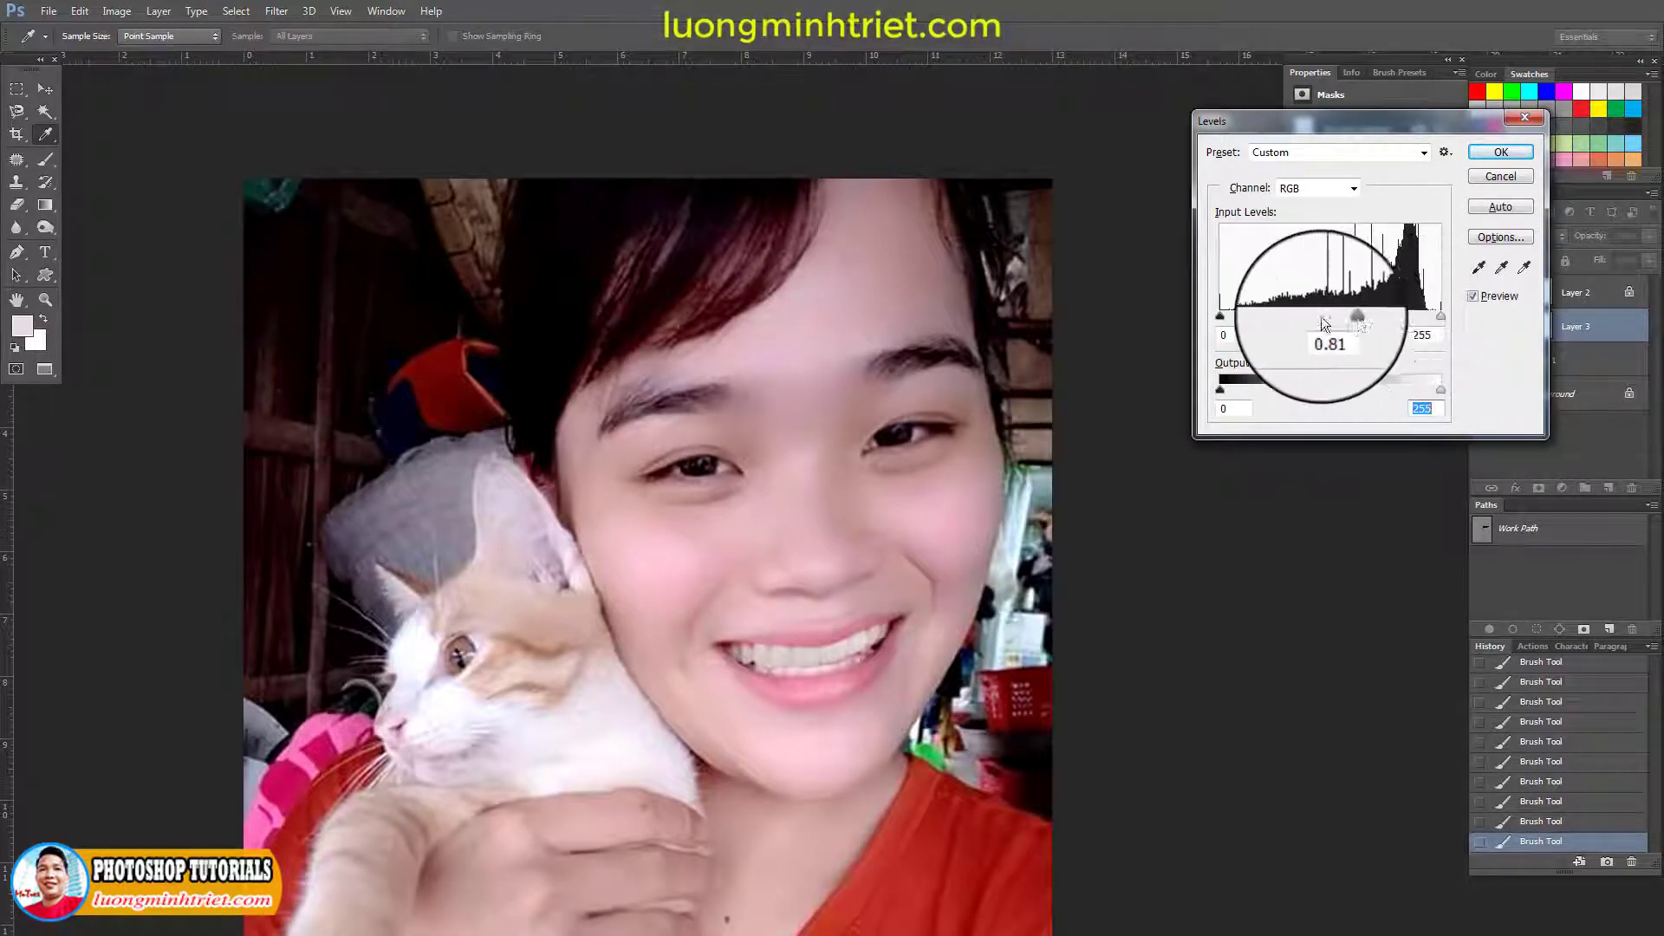
drag(1220, 316, 1230, 314)
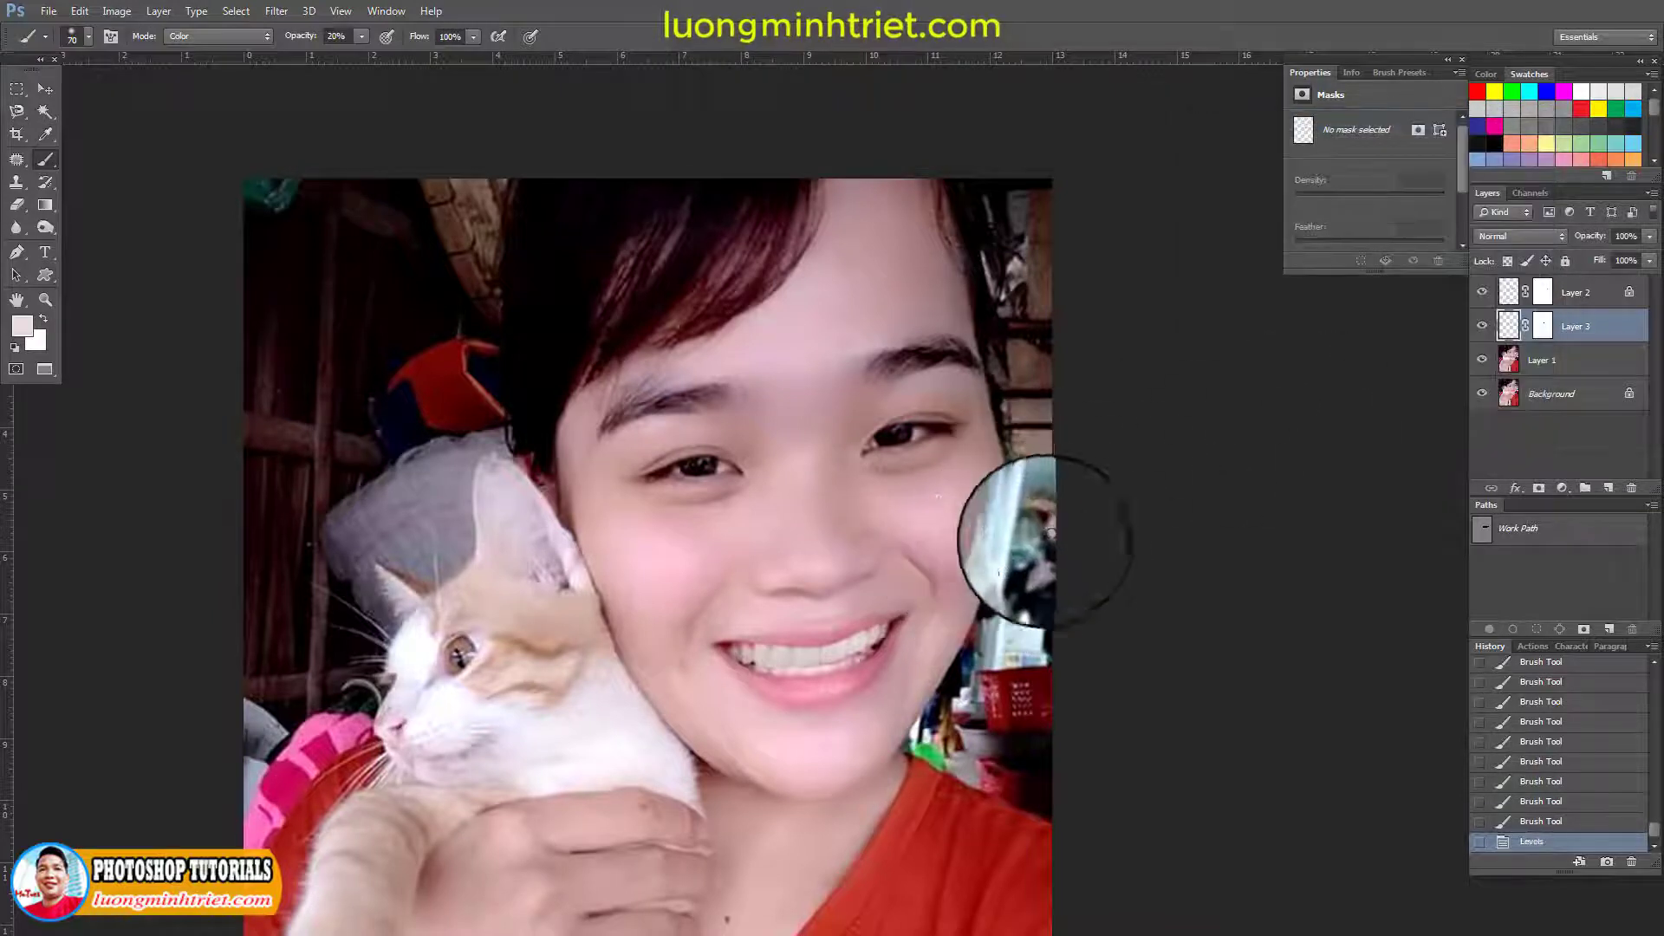
Outline the teeth around the right mouth corner with the Patch tool and feather the selection by 50 pixels
key(j)
mouse_move(928, 516)
mouse_down()
mouse_move(826, 649)
mouse_move(976, 683)
mouse_move(976, 557)
mouse_move(906, 671)
mouse_move(966, 555)
mouse_move(921, 534)
mouse_up()
key(shift+F6)
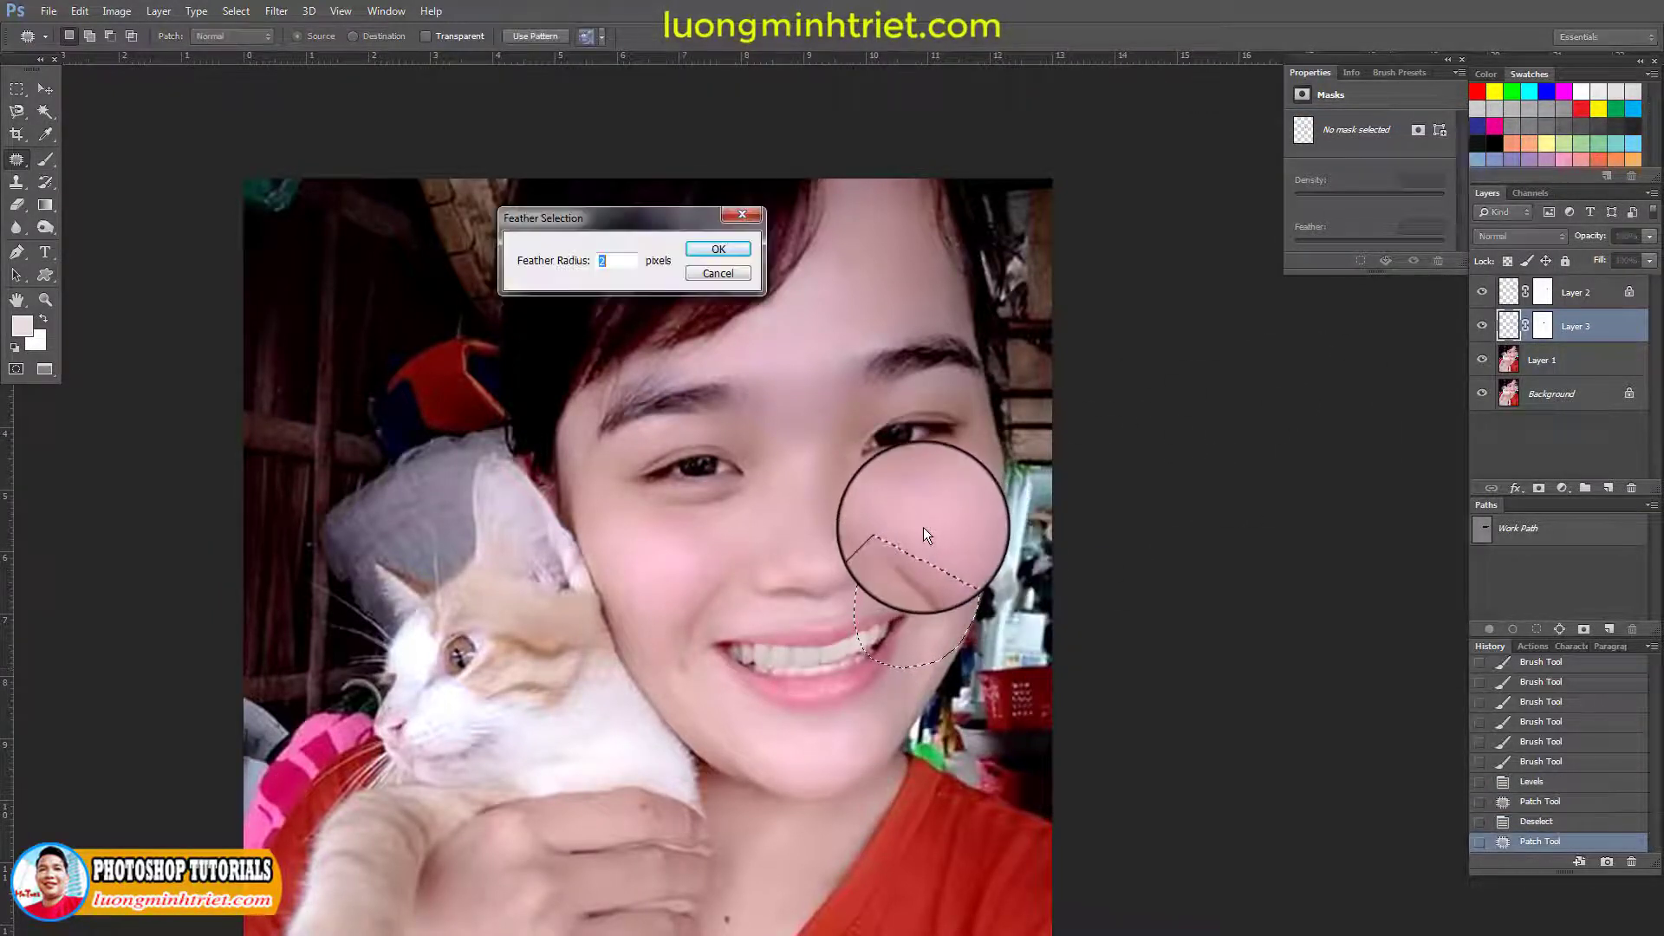
text(50)
key(Return)
Darken the feathered selection with Levels by lowering the midtones slightly and the output white, and deselect it
key(ctrl+l)
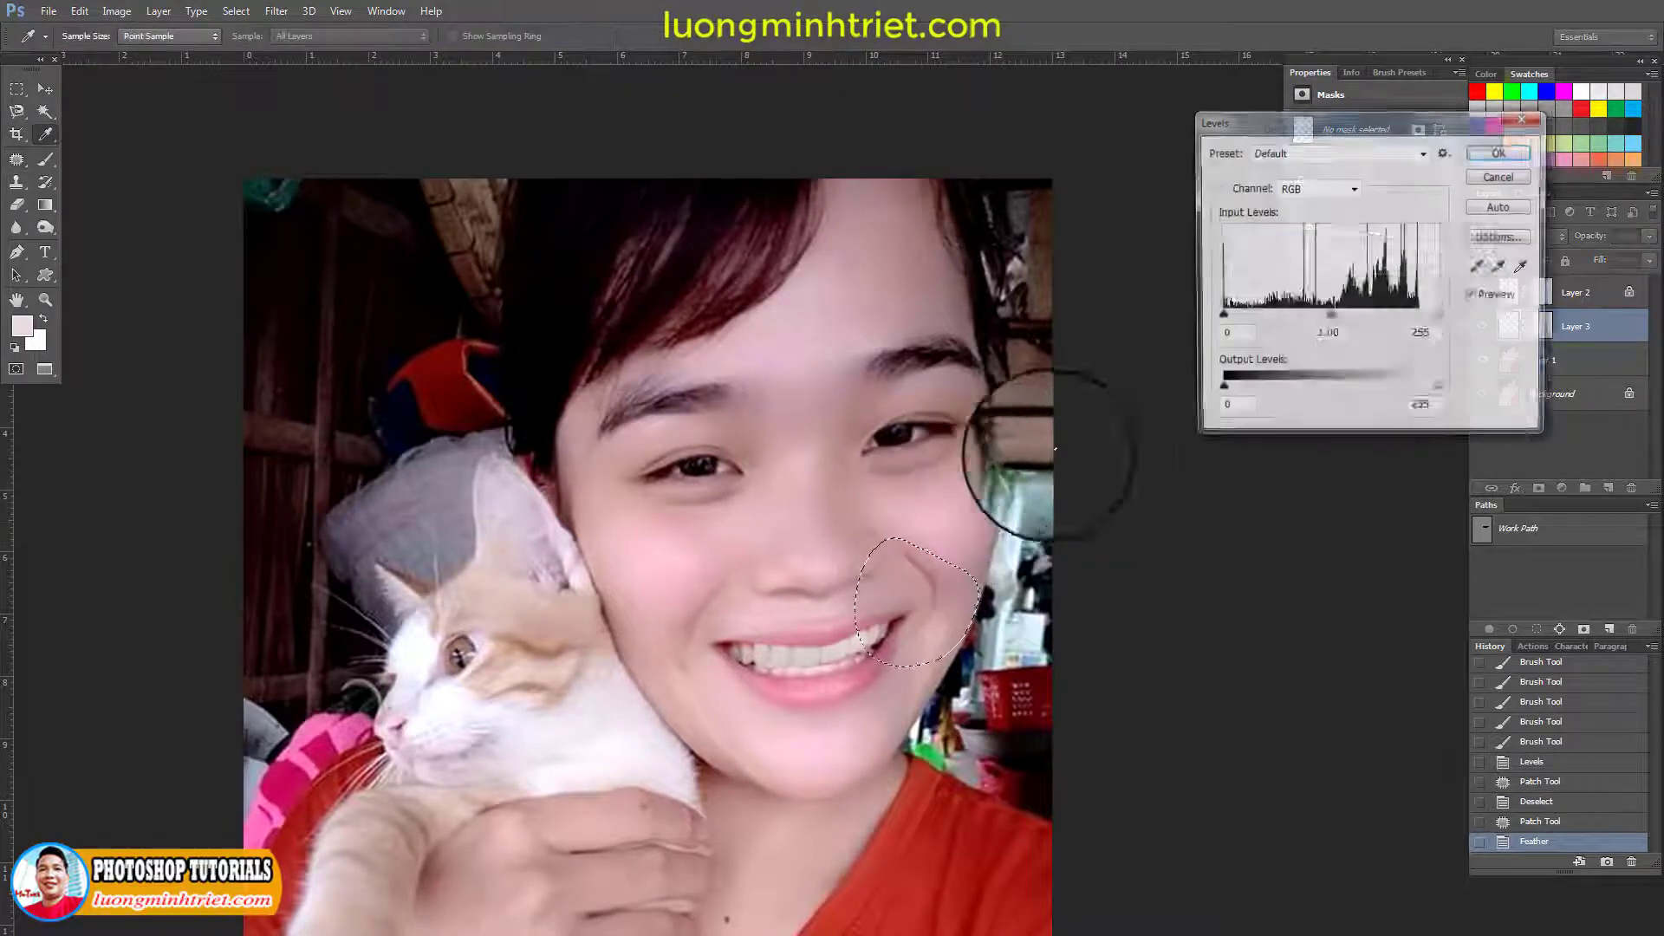
drag(1331, 317, 1335, 317)
drag(1441, 389, 1408, 386)
key(Return)
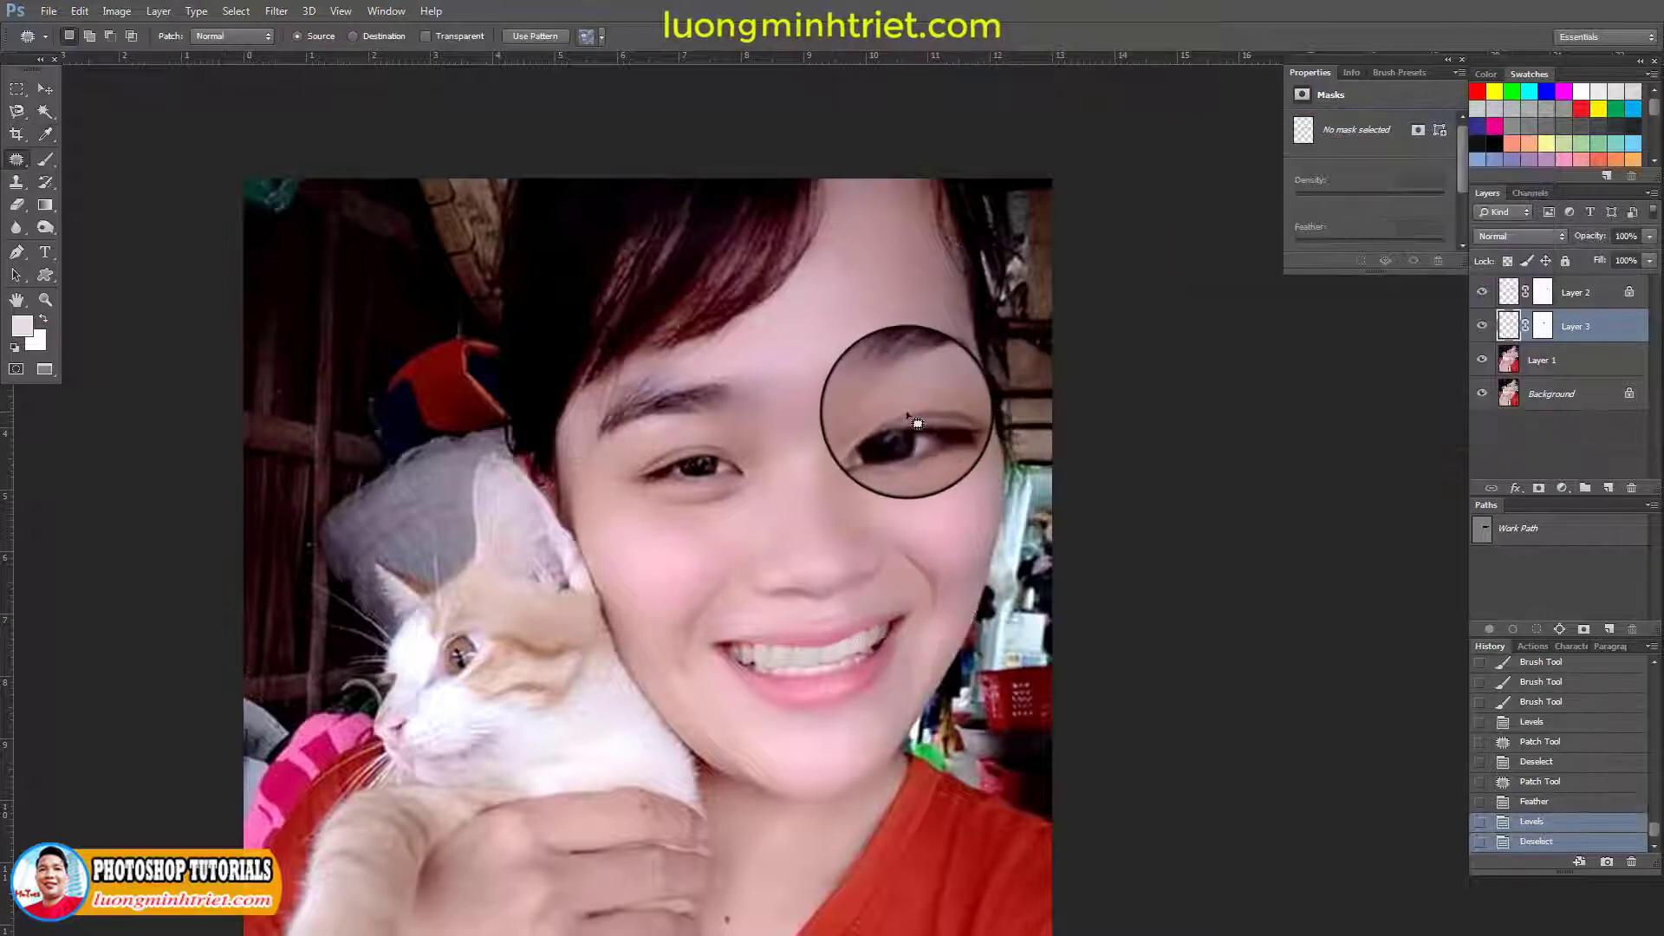
key(ctrl+d)
Brighten the teeth layer with Levels, using midtones 1.22 and an input white level of 243
scroll(876, 520, down, 3)
scroll(835, 574, up, 1)
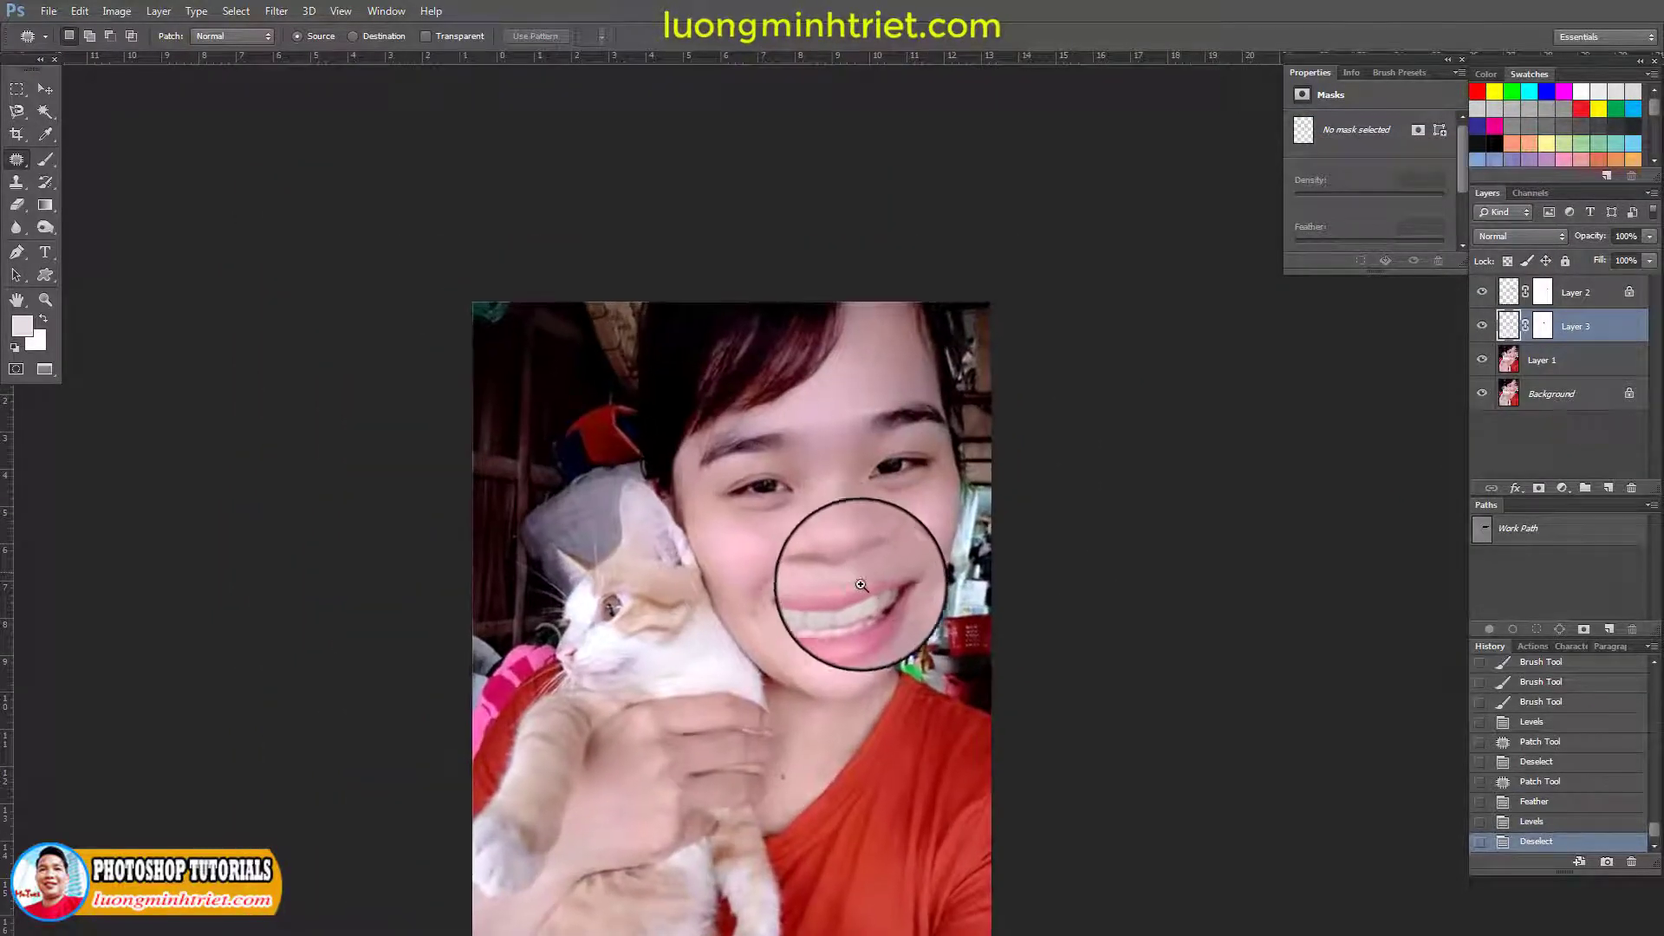
key(ctrl+l)
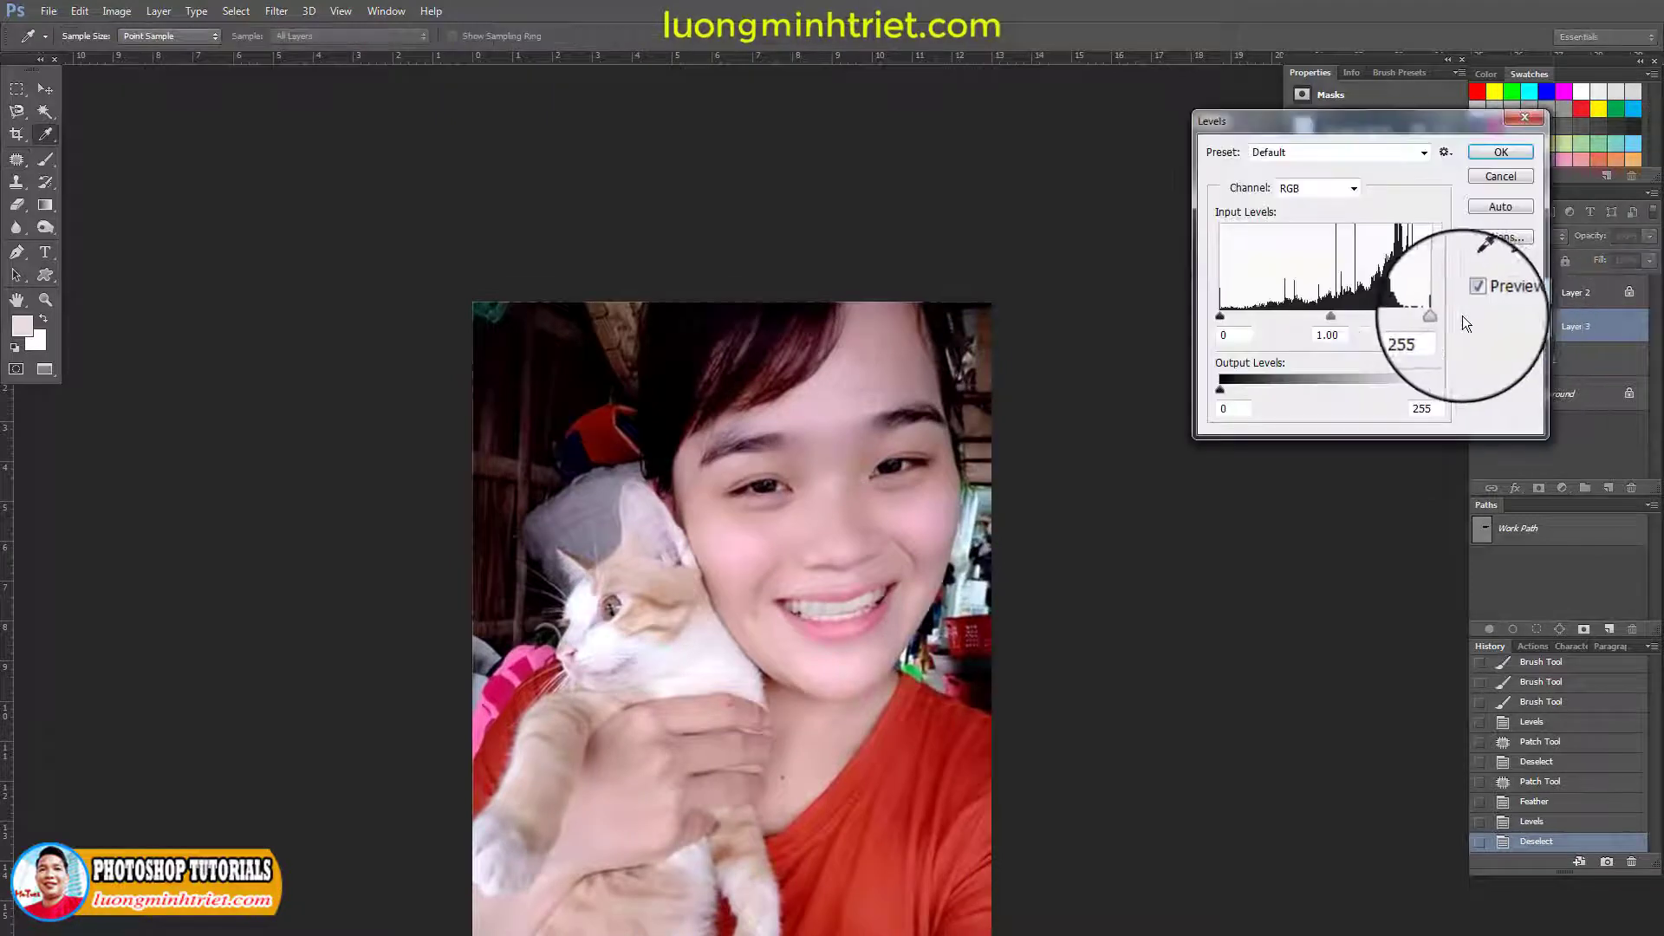
drag(1432, 317, 1431, 317)
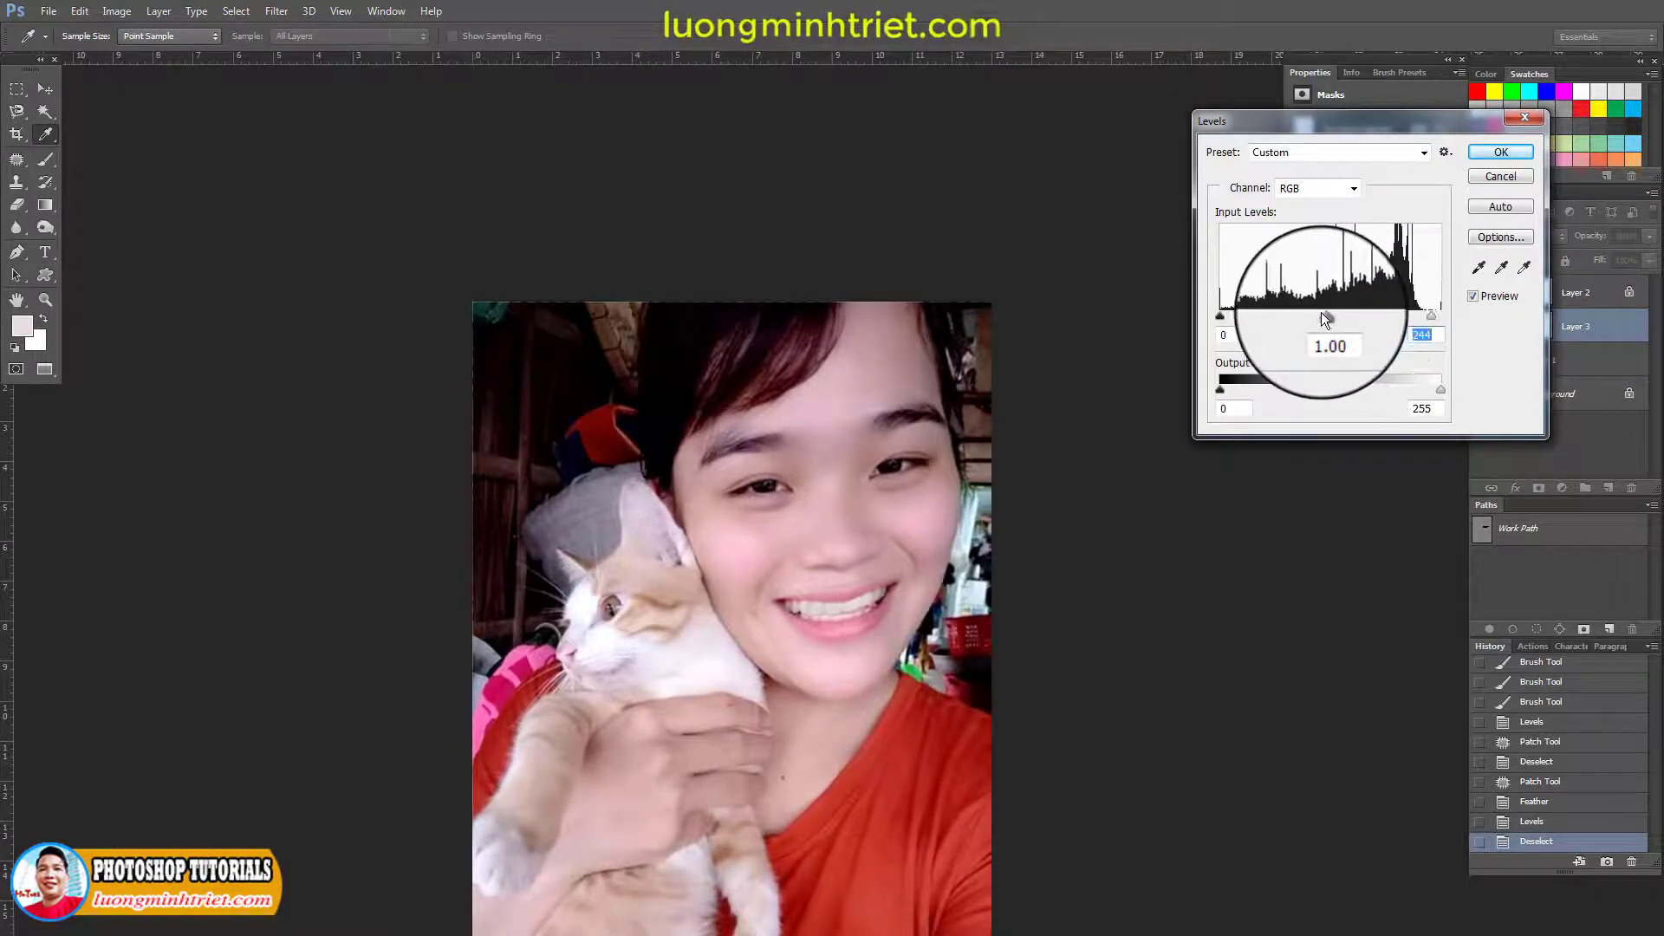
drag(1331, 318, 1310, 309)
drag(1432, 315, 1430, 315)
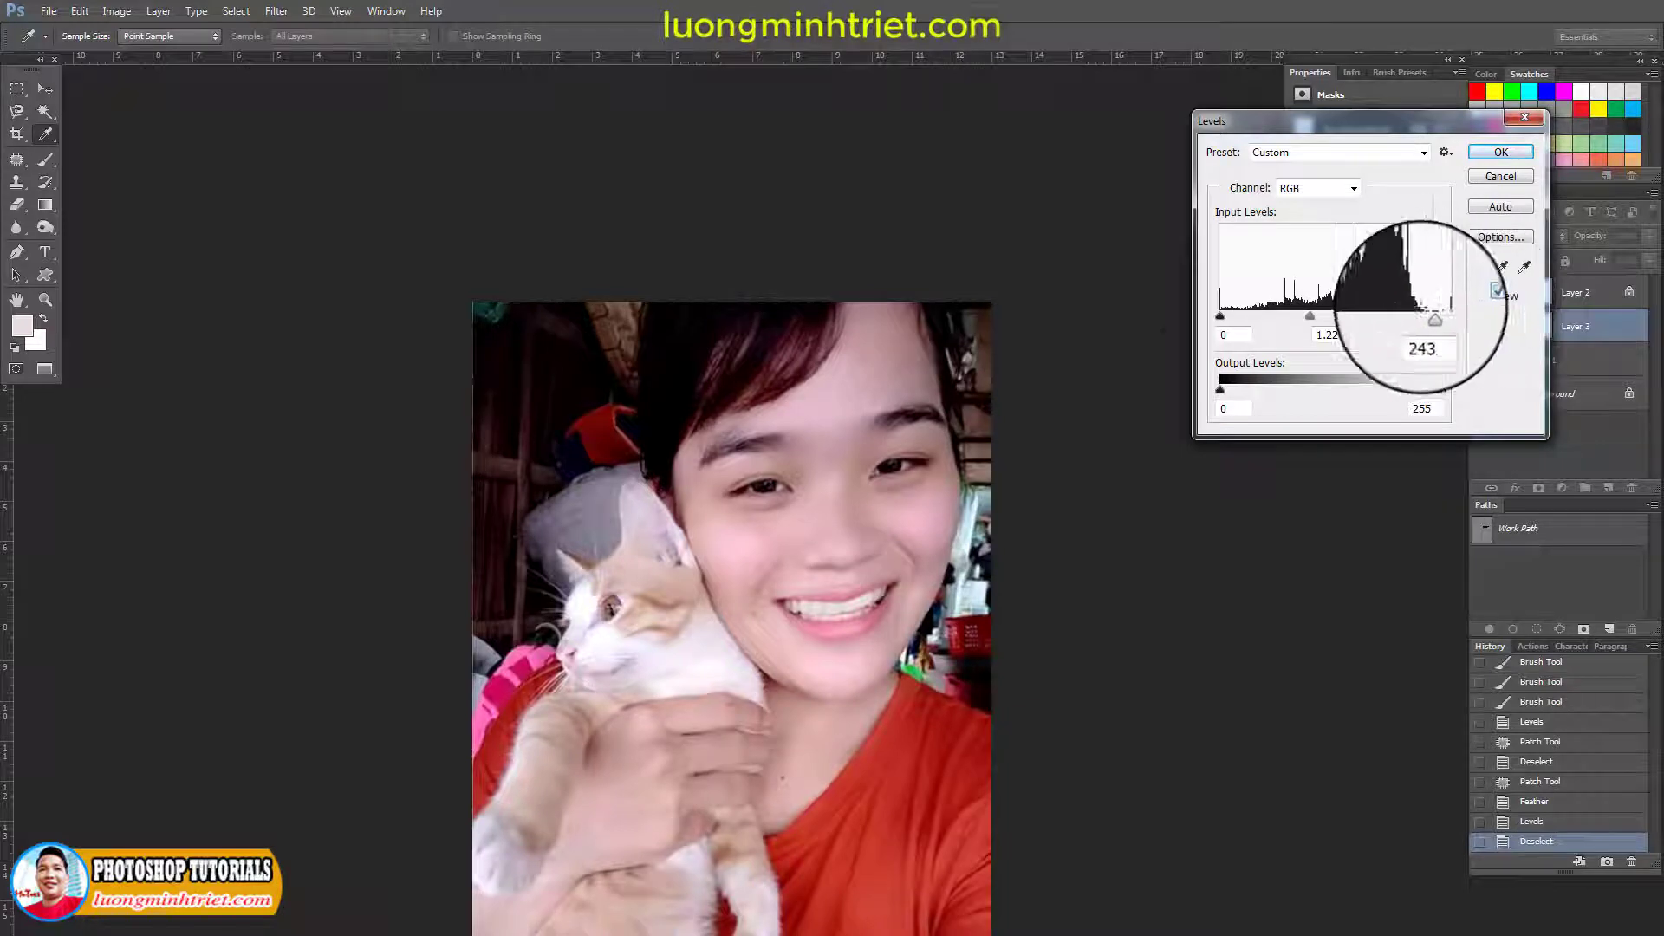
key(Return)
Burn the midtones at 20% exposure along the teeth's upper edges beneath the lip, using an enlarged brush
mouse_move(849, 599)
mouse_down()
mouse_move(869, 630)
mouse_move(884, 619)
mouse_move(846, 606)
mouse_up()
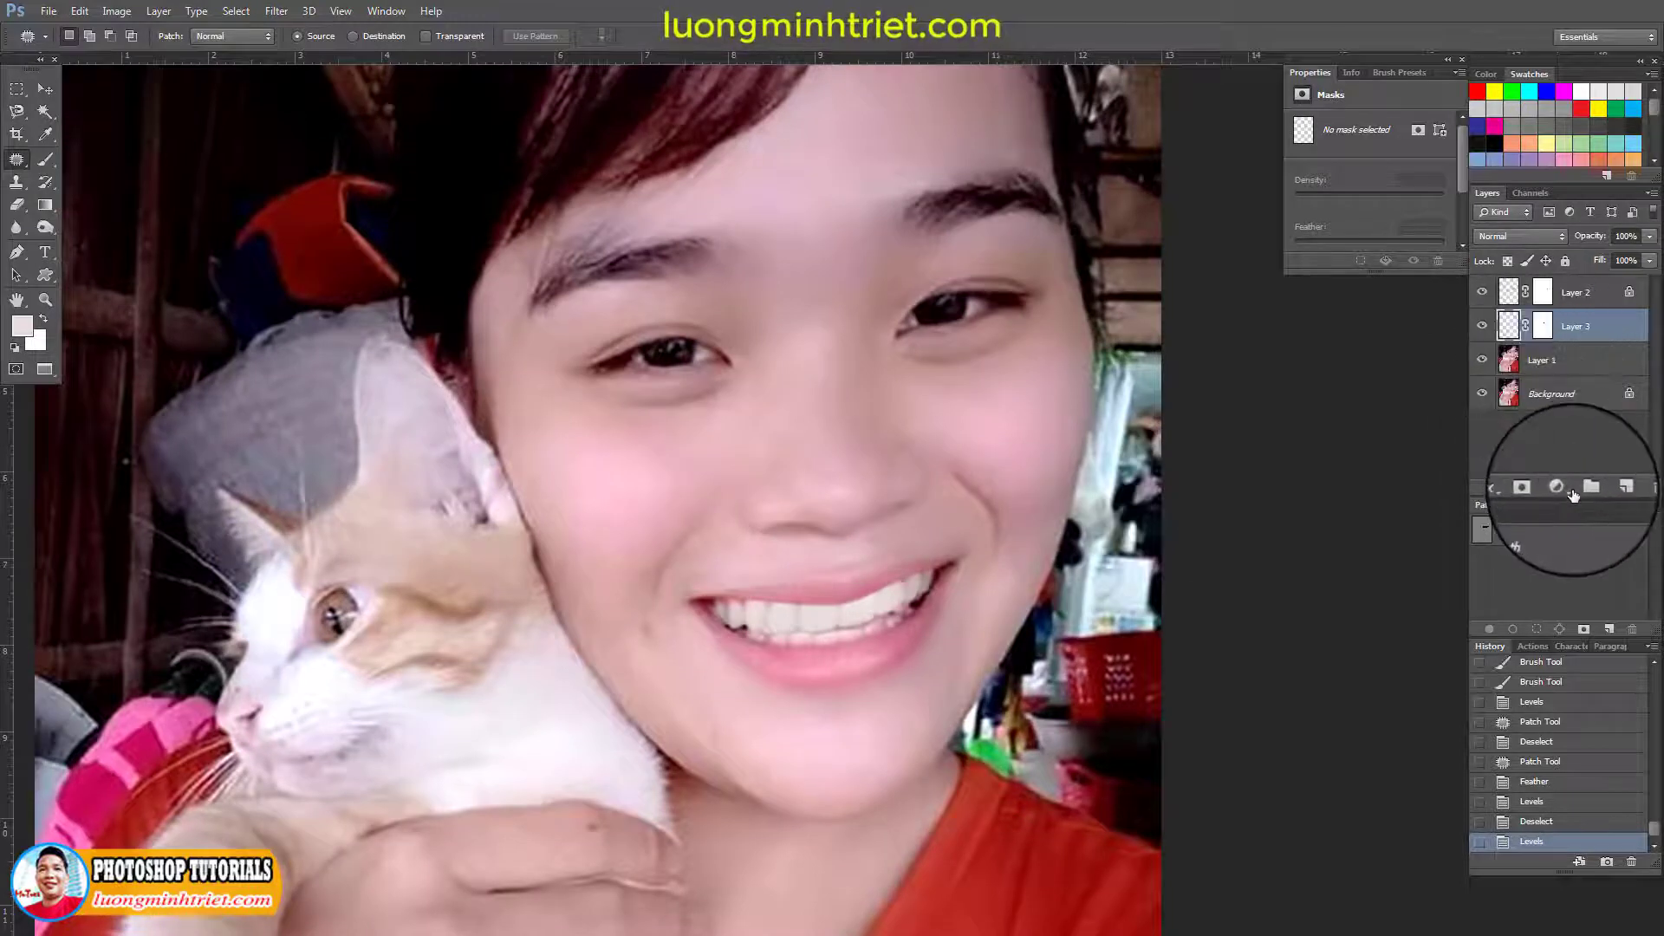
right_click(50, 227)
click(84, 243)
scroll(728, 520, up, 2)
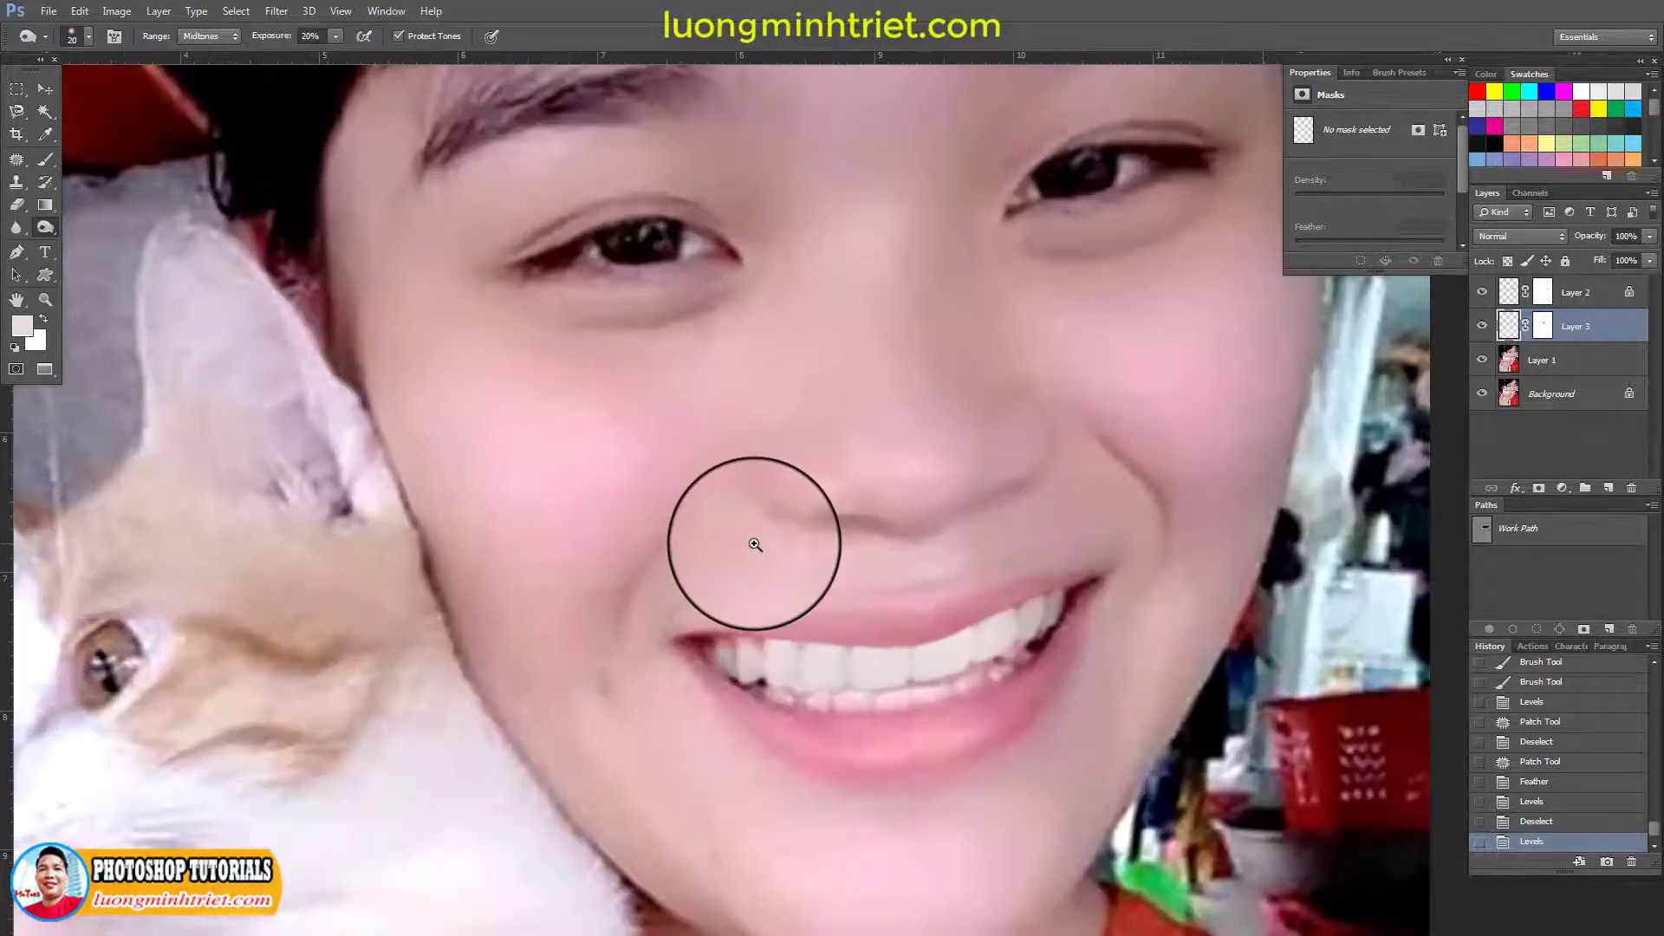
key(bracketright)
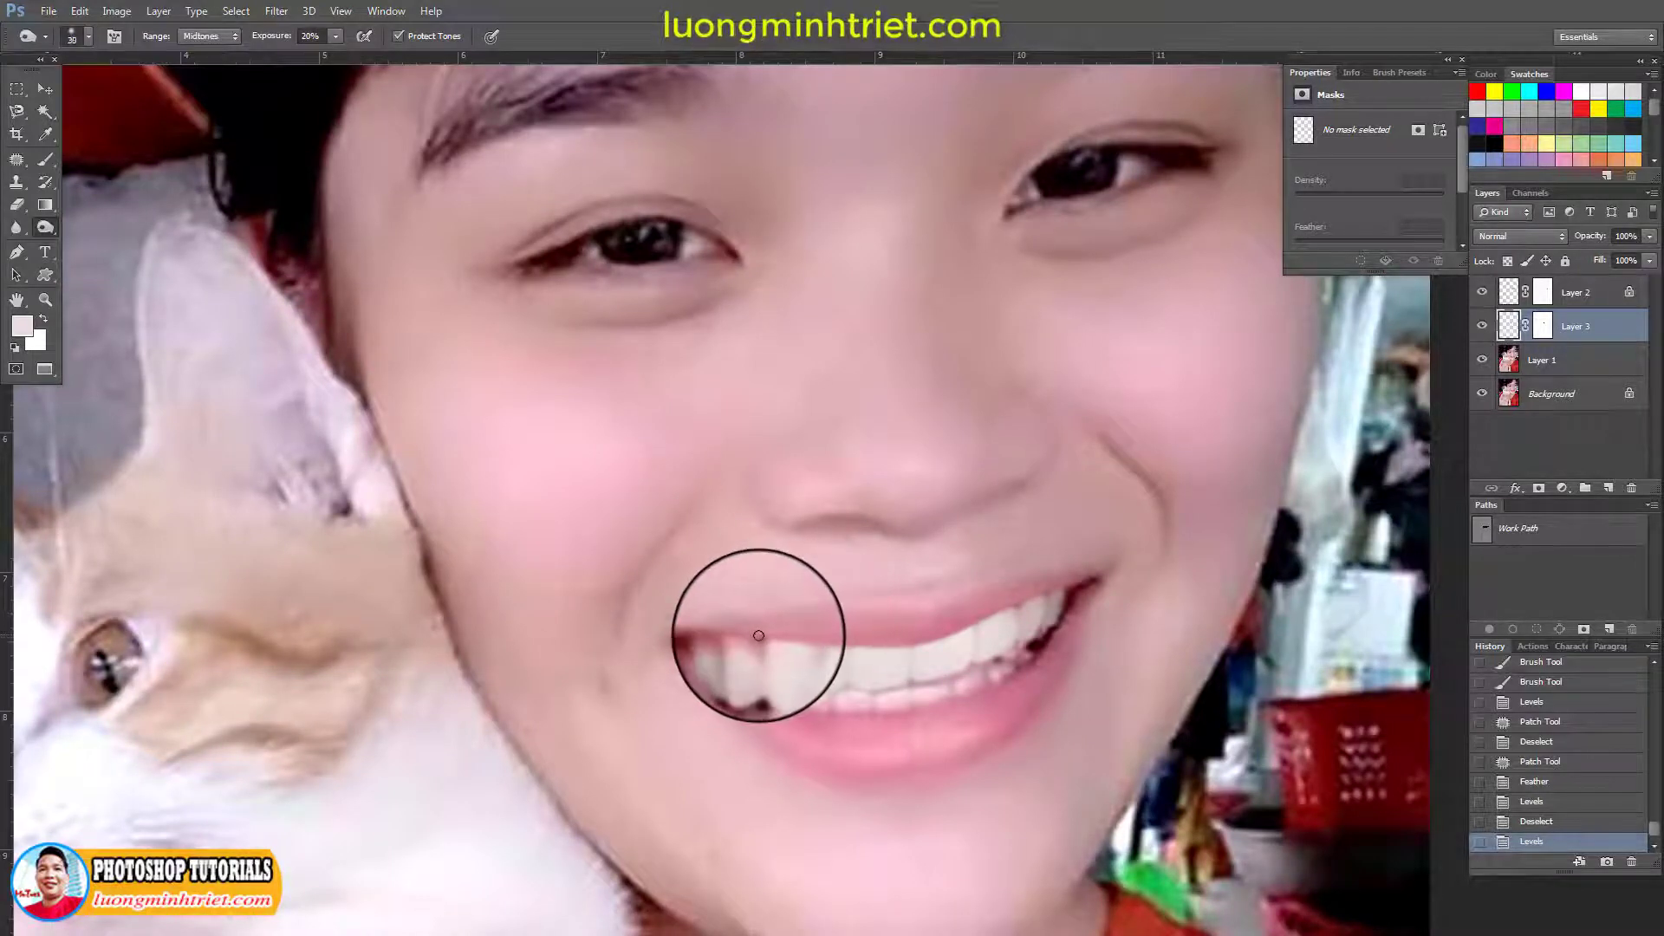
drag(752, 636, 779, 638)
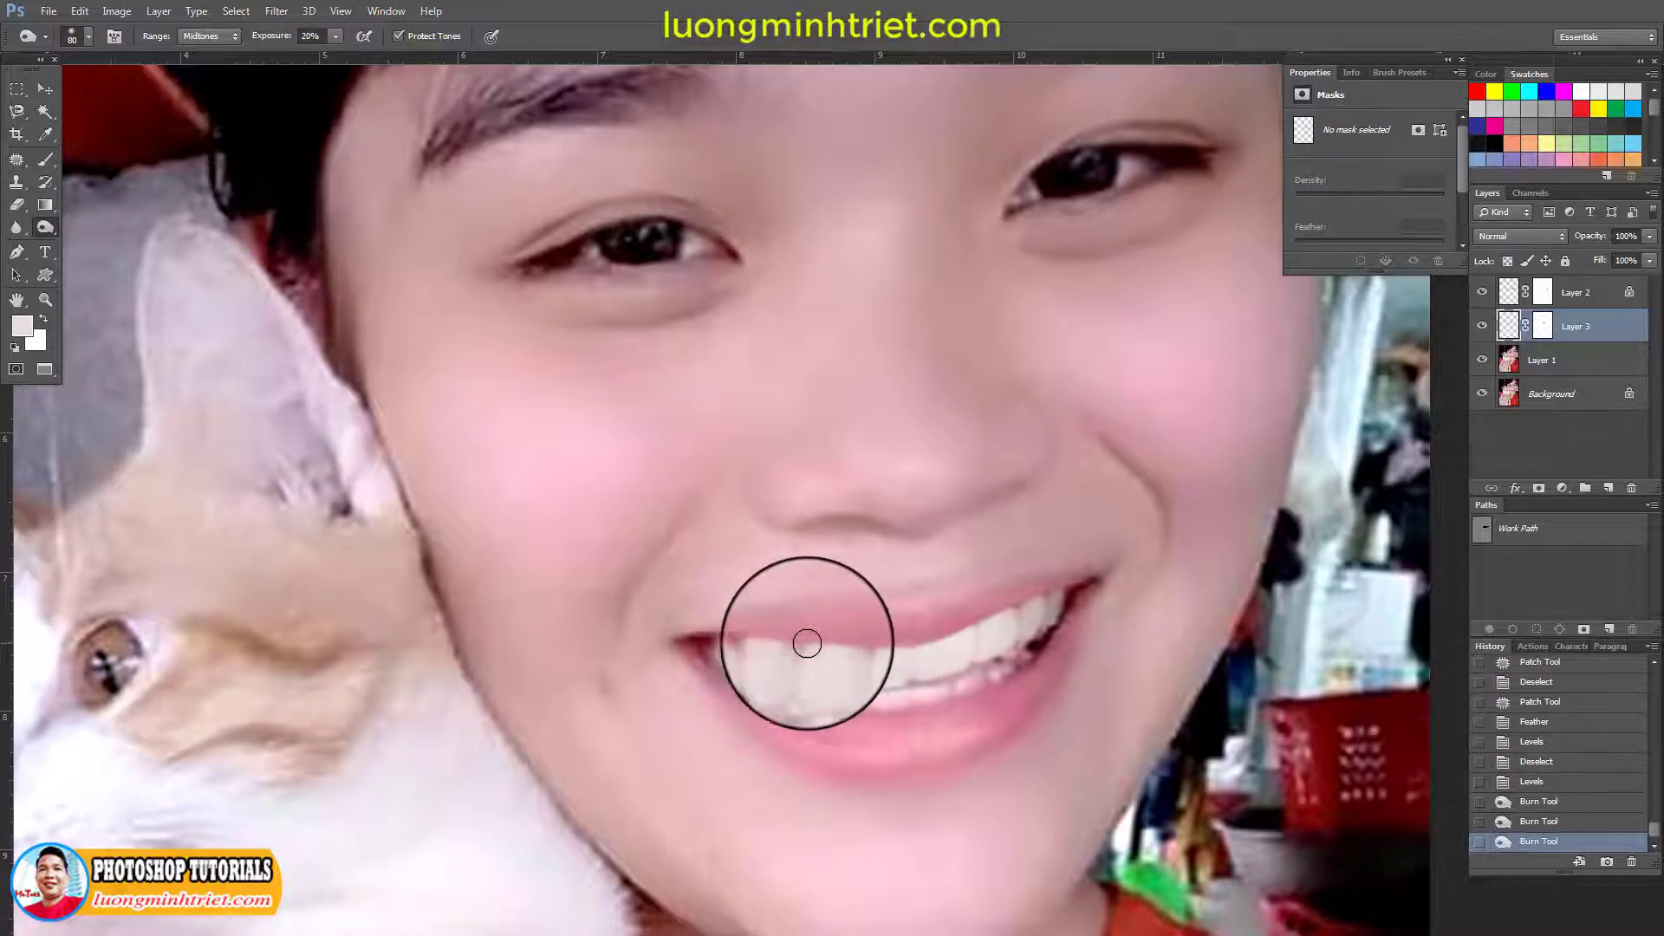
mouse_move(983, 625)
mouse_down()
mouse_move(1026, 594)
mouse_move(966, 609)
mouse_move(1043, 583)
mouse_move(984, 621)
mouse_up()
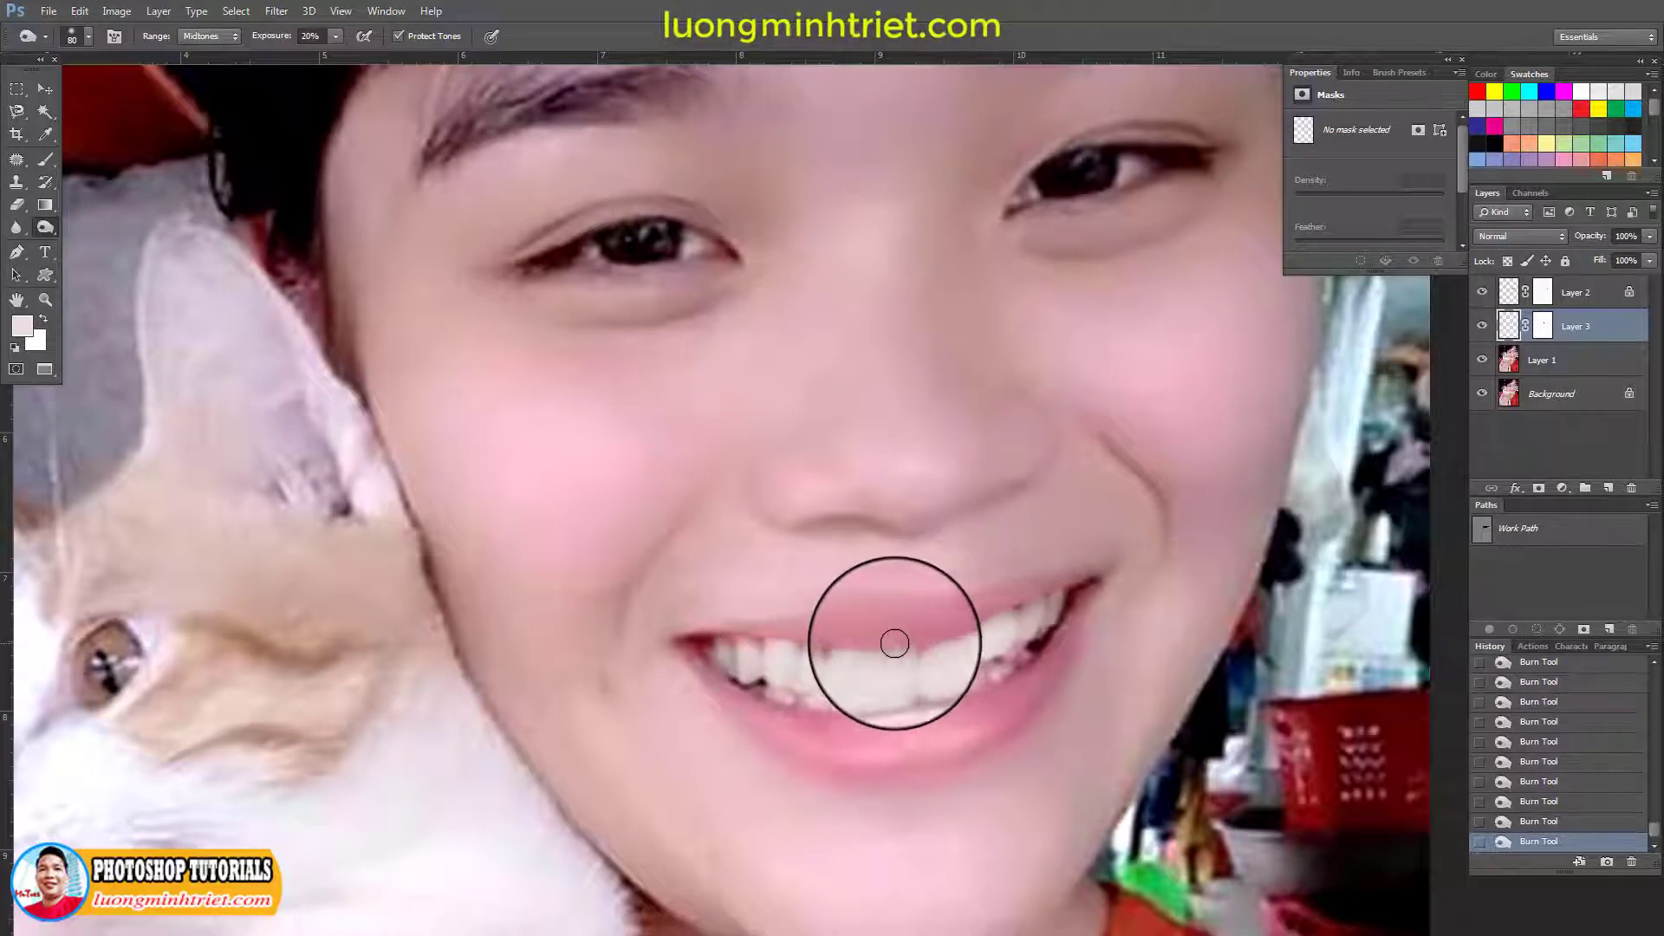
mouse_move(770, 635)
mouse_down()
mouse_move(857, 639)
mouse_move(860, 624)
mouse_move(953, 645)
mouse_move(825, 677)
mouse_up()
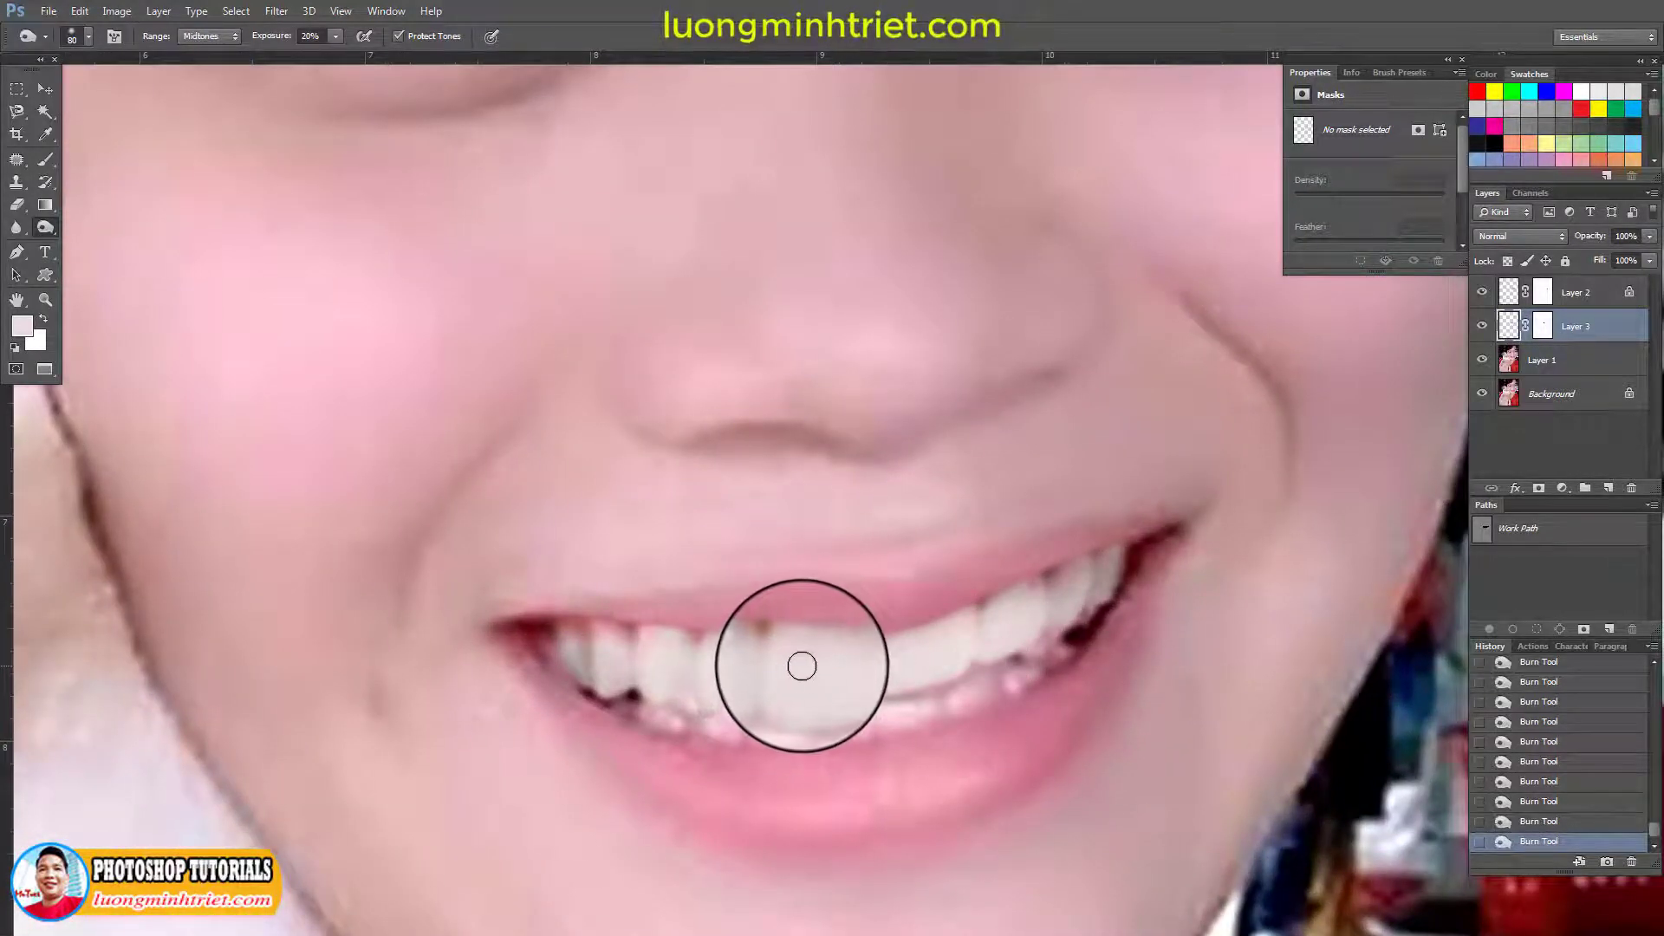
Clone clean tooth texture over the upper parts and gaps of the front teeth, lowering the stamp's opacity to 20%
key(s)
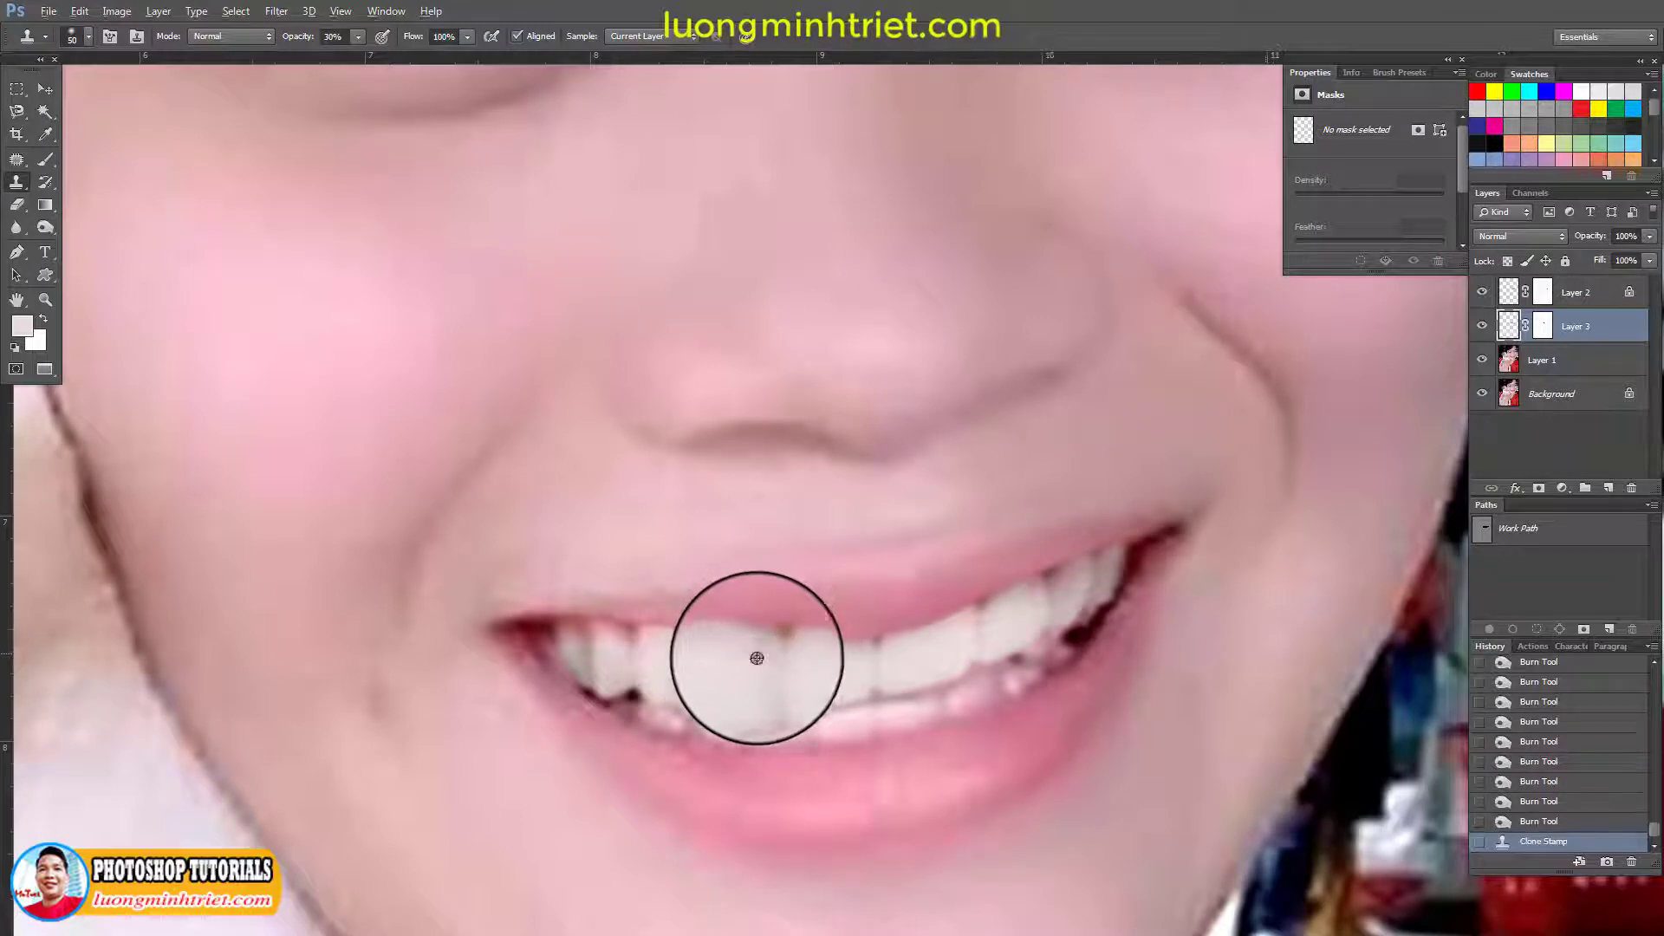
alt+click(757, 657)
click(743, 664)
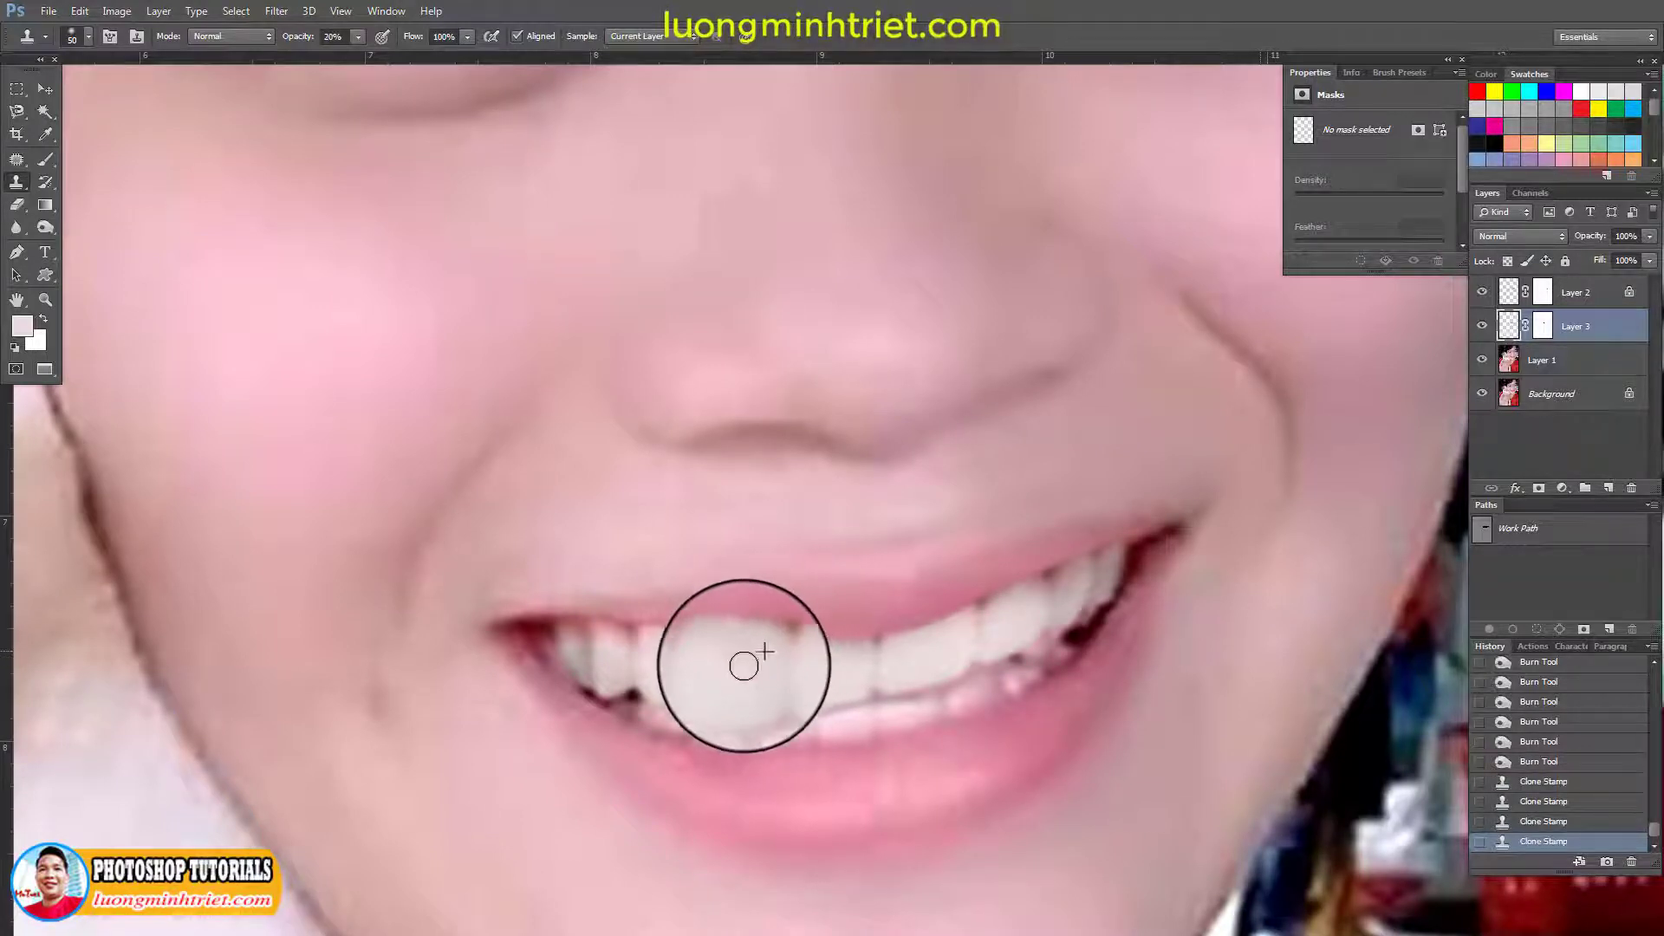
alt+click(789, 658)
click(815, 657)
click(849, 655)
click(848, 656)
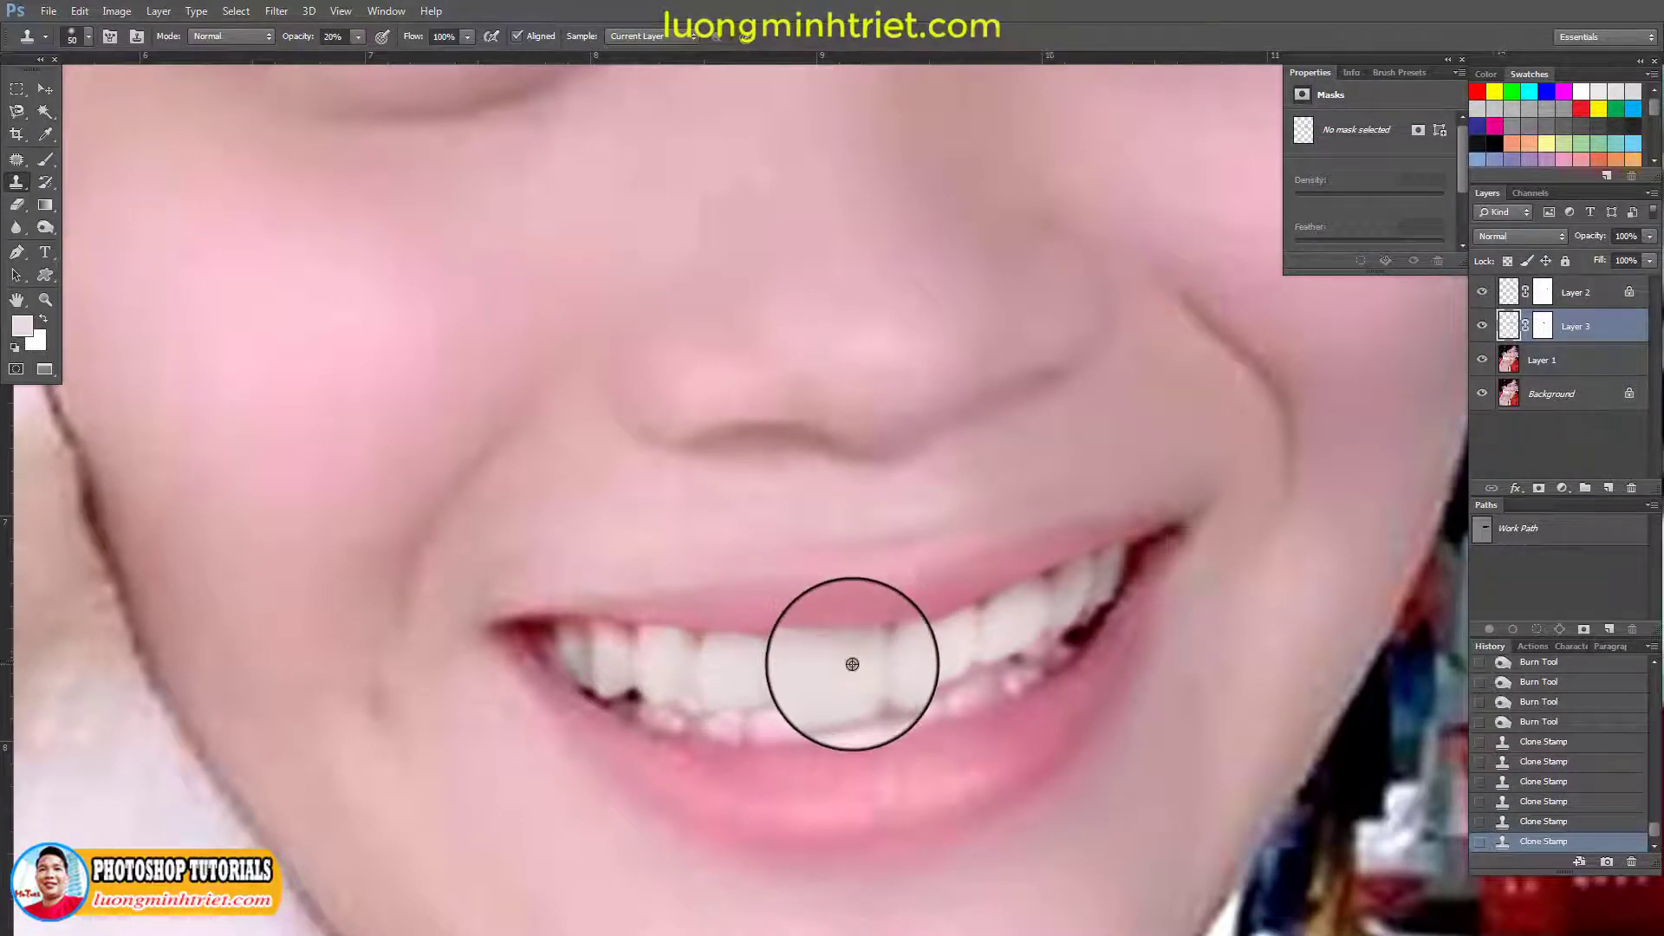
Resample the tooth surface and clone it over the front tooth just right of centre at 20% opacity
alt+click(851, 665)
click(856, 652)
click(854, 654)
click(877, 652)
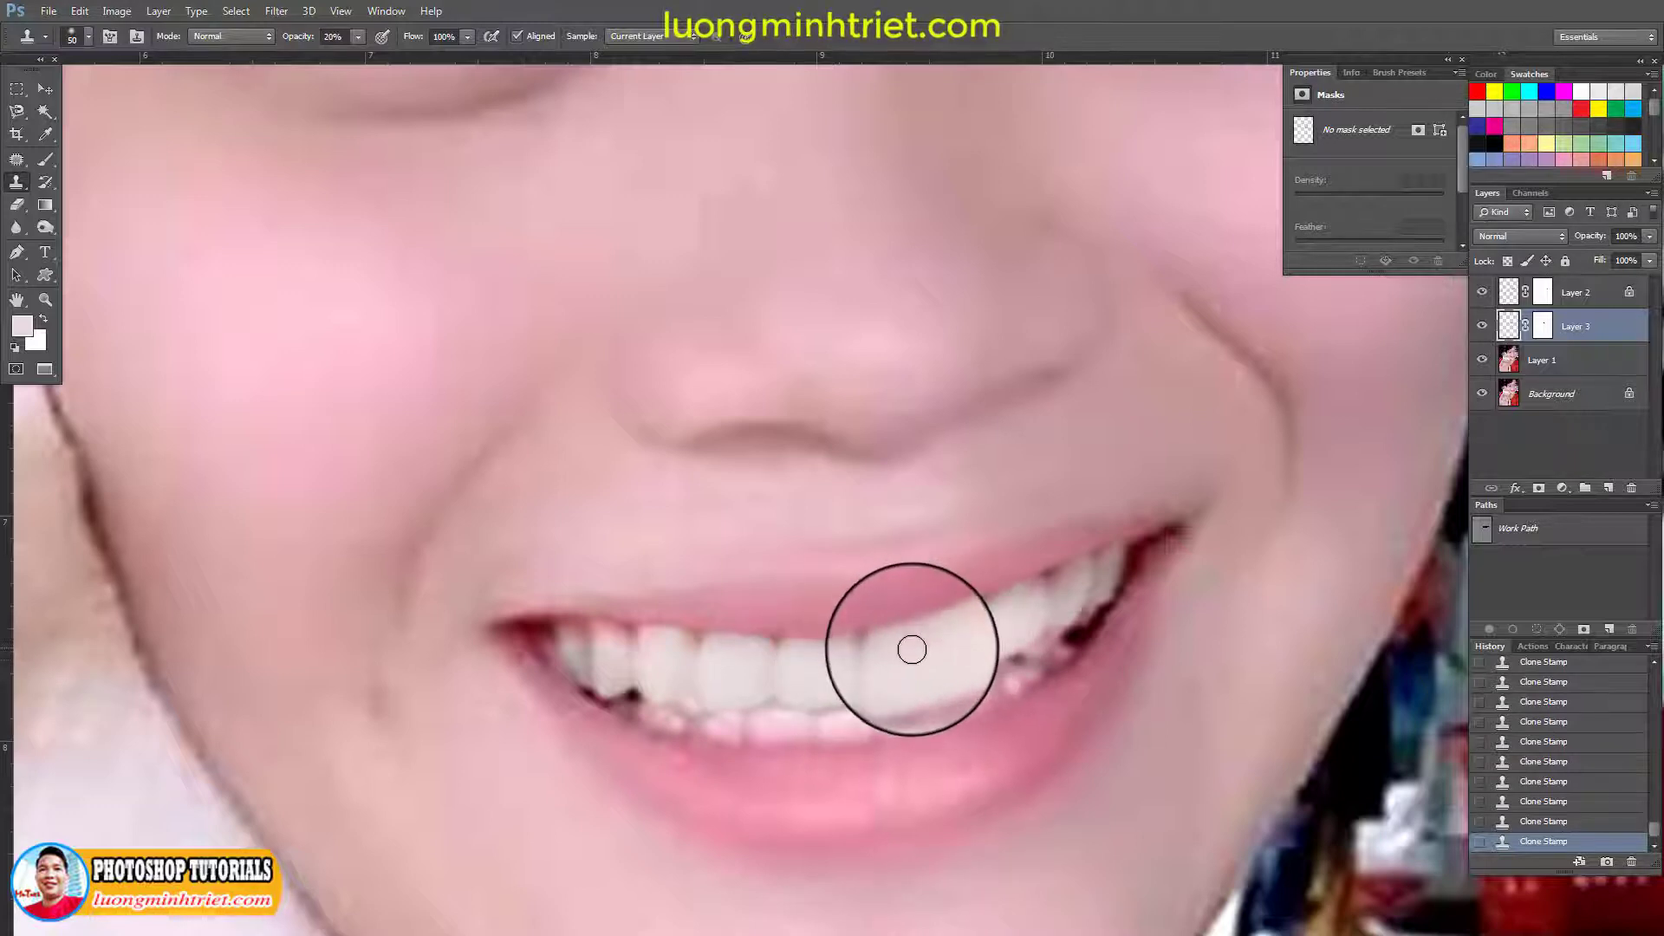
Resample tooth and lip colours and paint over the right-side upper teeth with the Brush in Color mode at 20% opacity
alt+click(1032, 604)
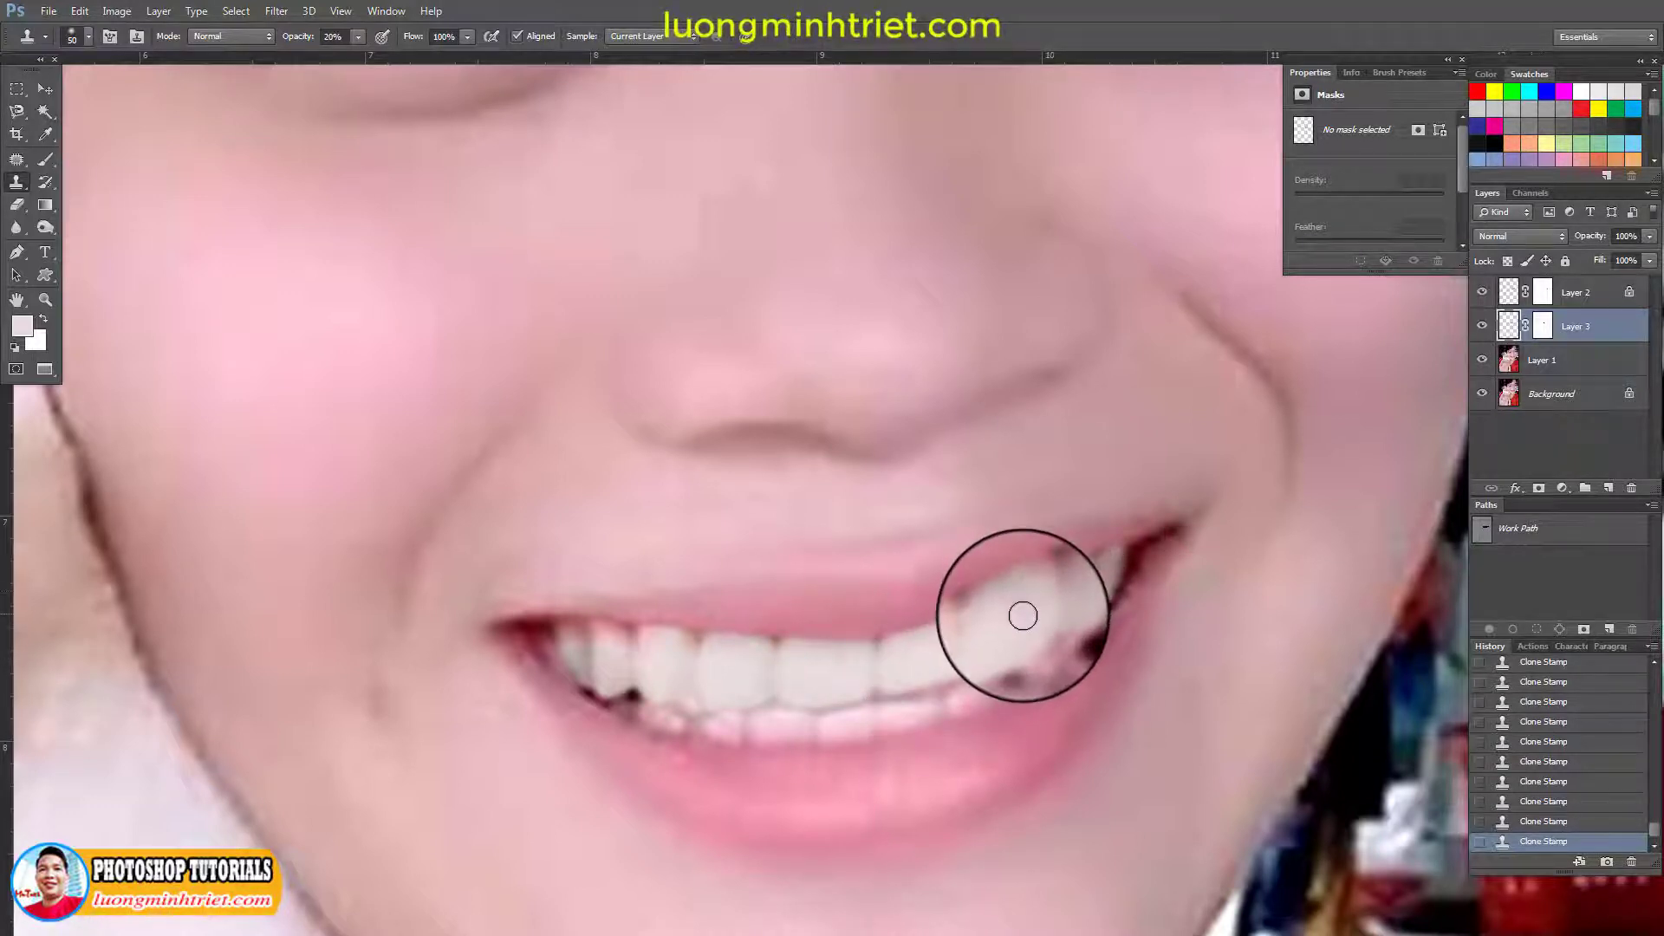
key(b)
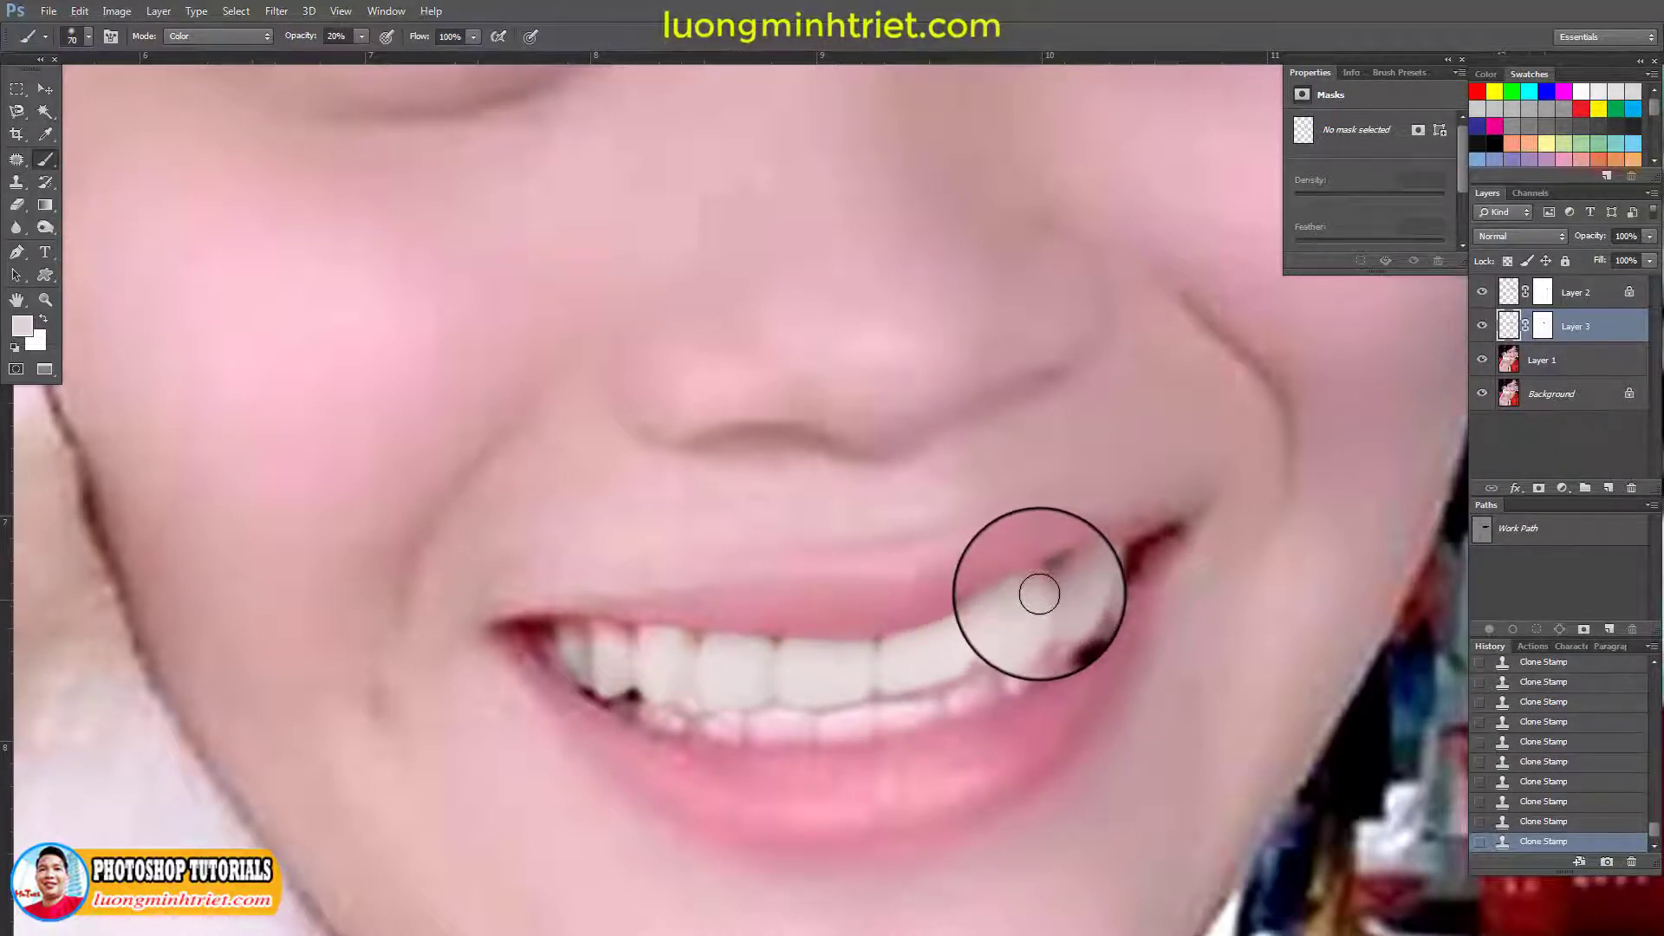
drag(1040, 595, 1023, 600)
mouse_move(1023, 600)
mouse_down()
mouse_move(1062, 588)
mouse_move(1026, 624)
mouse_move(1040, 575)
mouse_up()
alt+click(1047, 568)
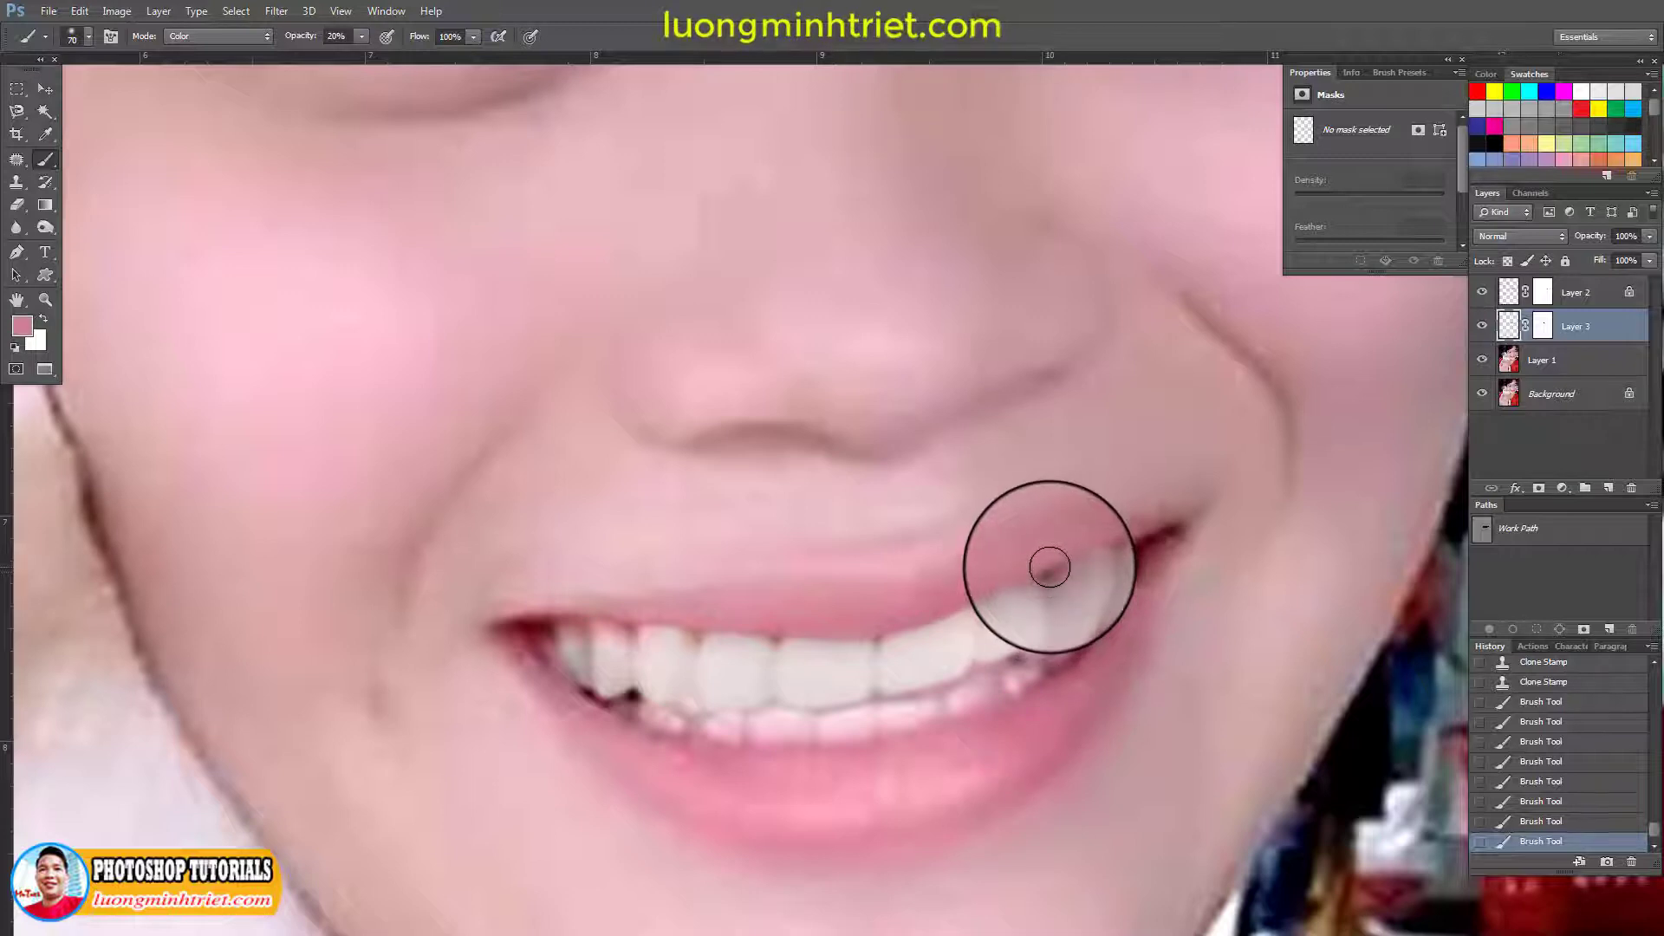
mouse_move(1049, 567)
mouse_down()
mouse_move(1077, 596)
mouse_move(1057, 587)
mouse_move(989, 638)
mouse_up()
alt+click(1076, 591)
alt+click(1037, 596)
alt+click(986, 622)
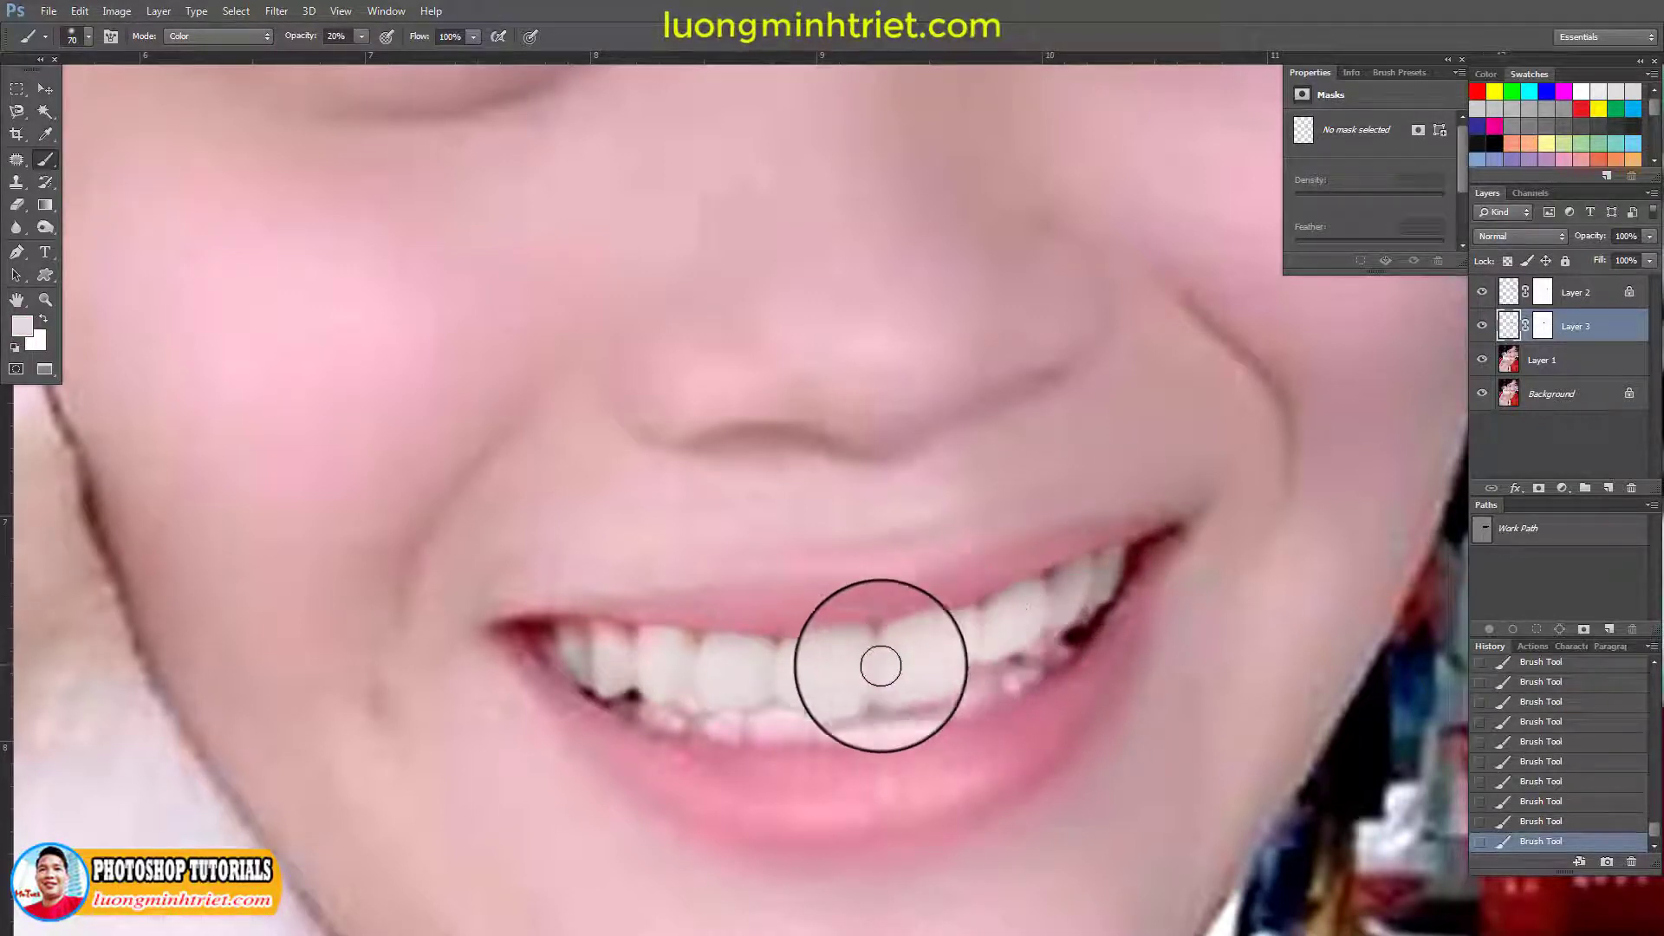
Even out the colour of the middle and left upper teeth by painting sampled tooth tones at 20% opacity
alt+click(809, 668)
mouse_move(780, 657)
mouse_down()
mouse_move(716, 683)
mouse_move(695, 656)
mouse_move(700, 687)
mouse_move(662, 659)
mouse_move(670, 642)
mouse_move(650, 674)
mouse_move(610, 639)
mouse_move(598, 662)
mouse_move(564, 638)
mouse_move(596, 669)
mouse_move(612, 637)
mouse_move(614, 669)
mouse_move(682, 649)
mouse_move(651, 641)
mouse_move(674, 679)
mouse_up()
alt+click(724, 667)
alt+click(735, 665)
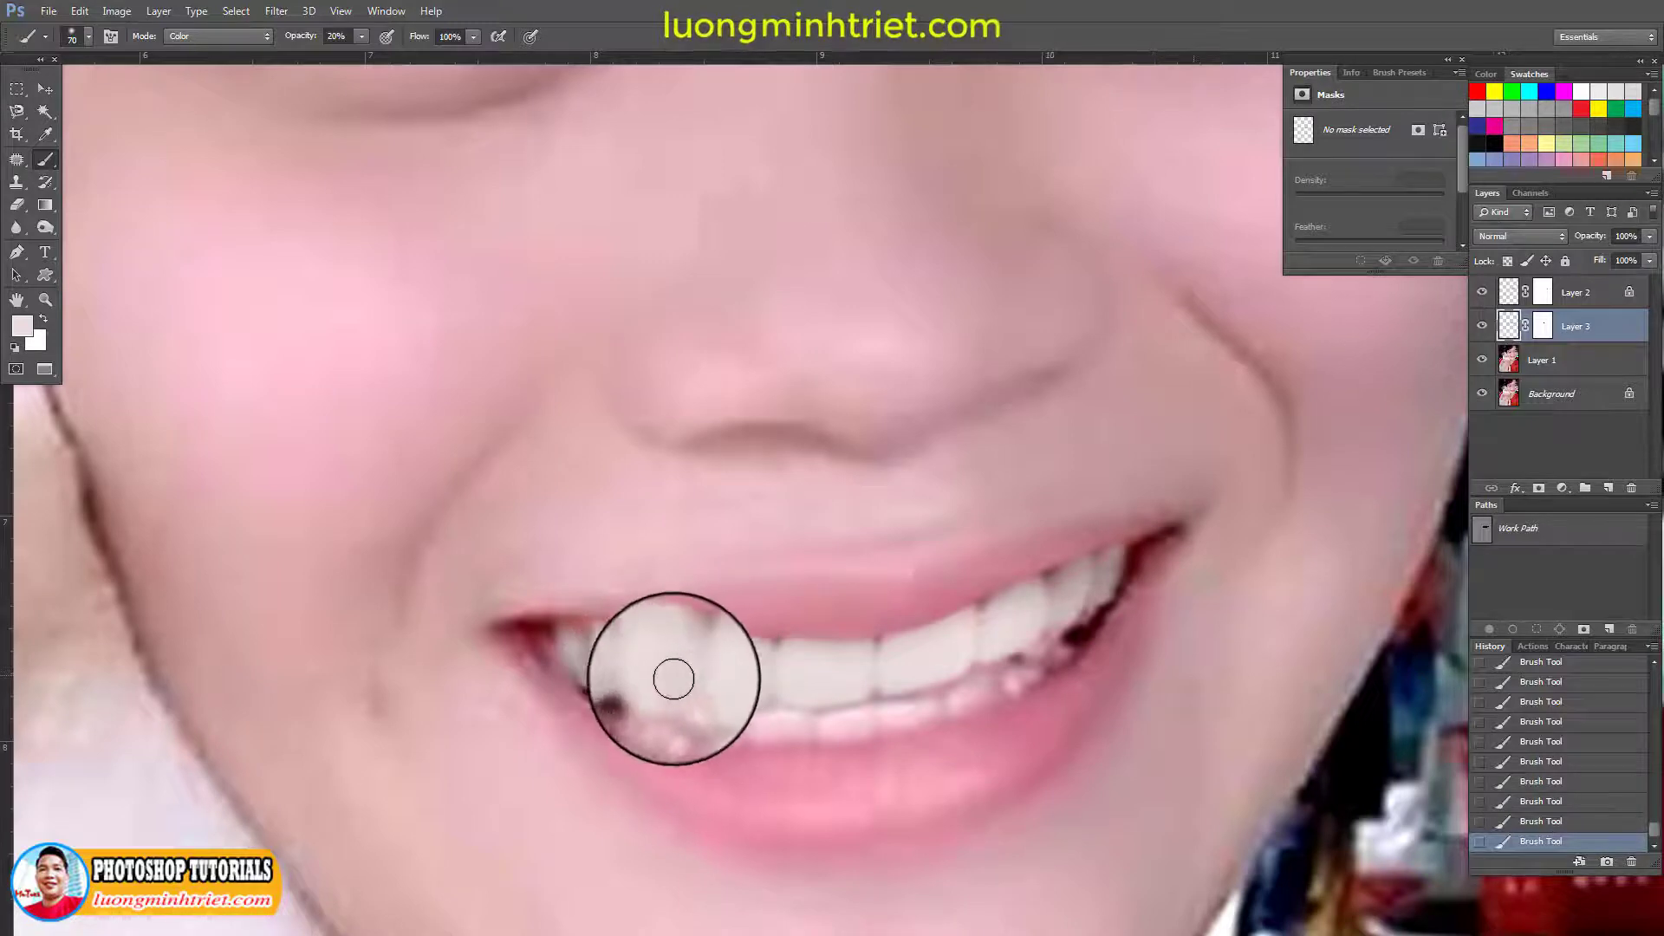
Retouch the upper teeth on Layer 3 with the Clone Stamp at 20% opacity
scroll(674, 678, down, 6)
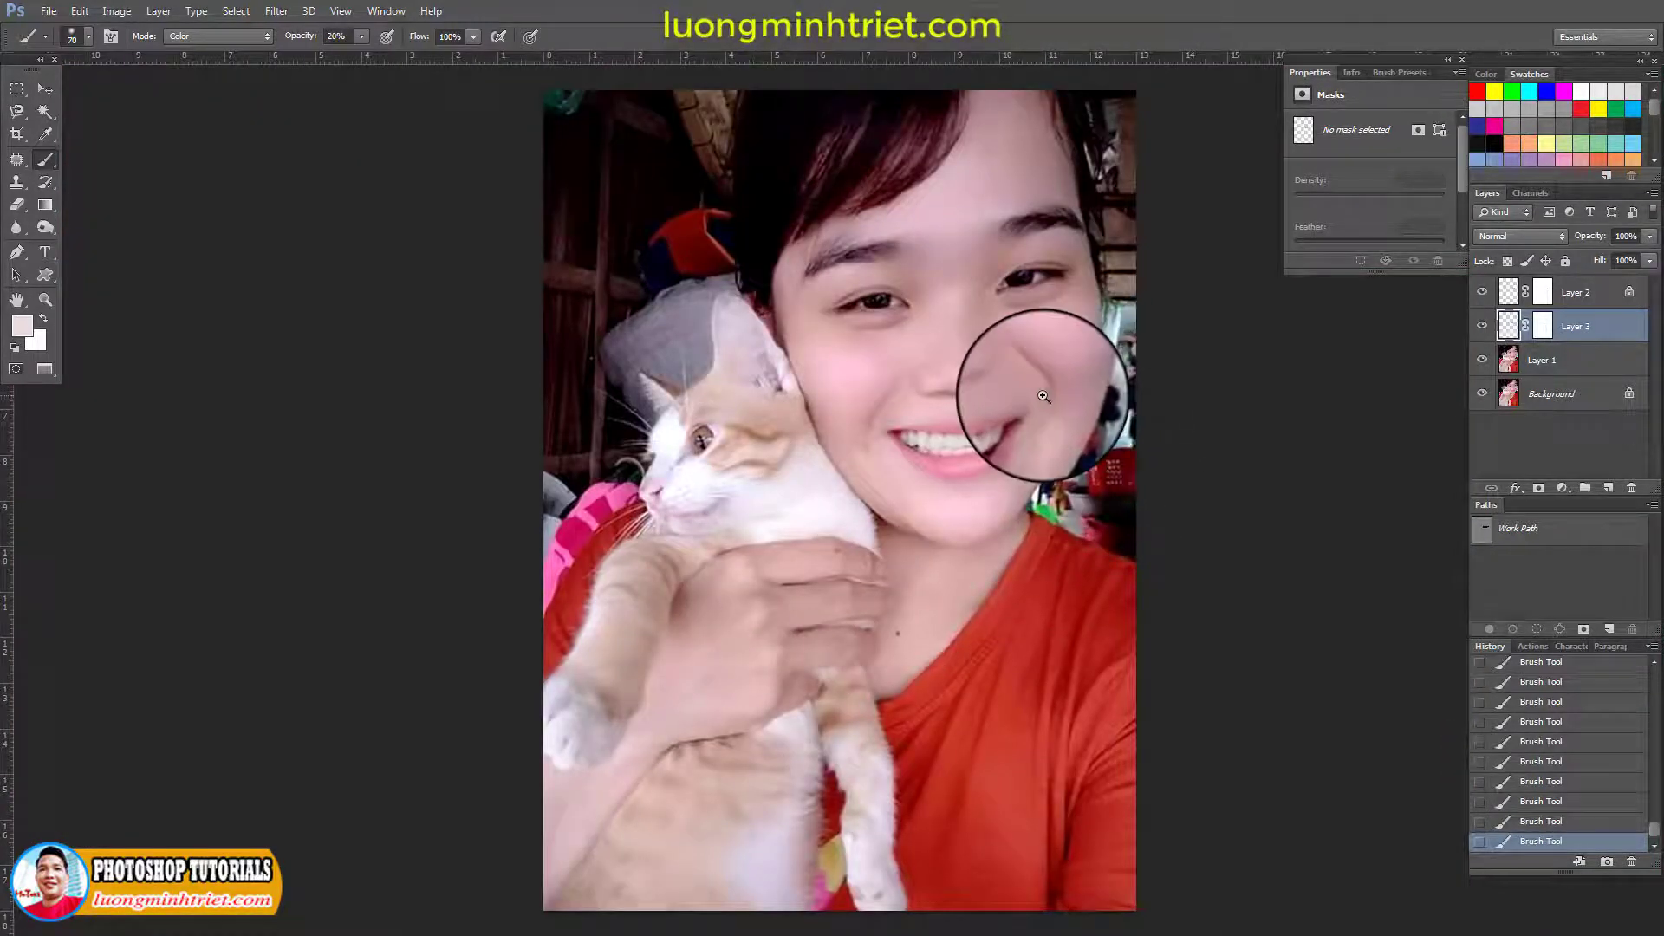
scroll(1022, 381, up, 6)
scroll(1037, 495, up, 3)
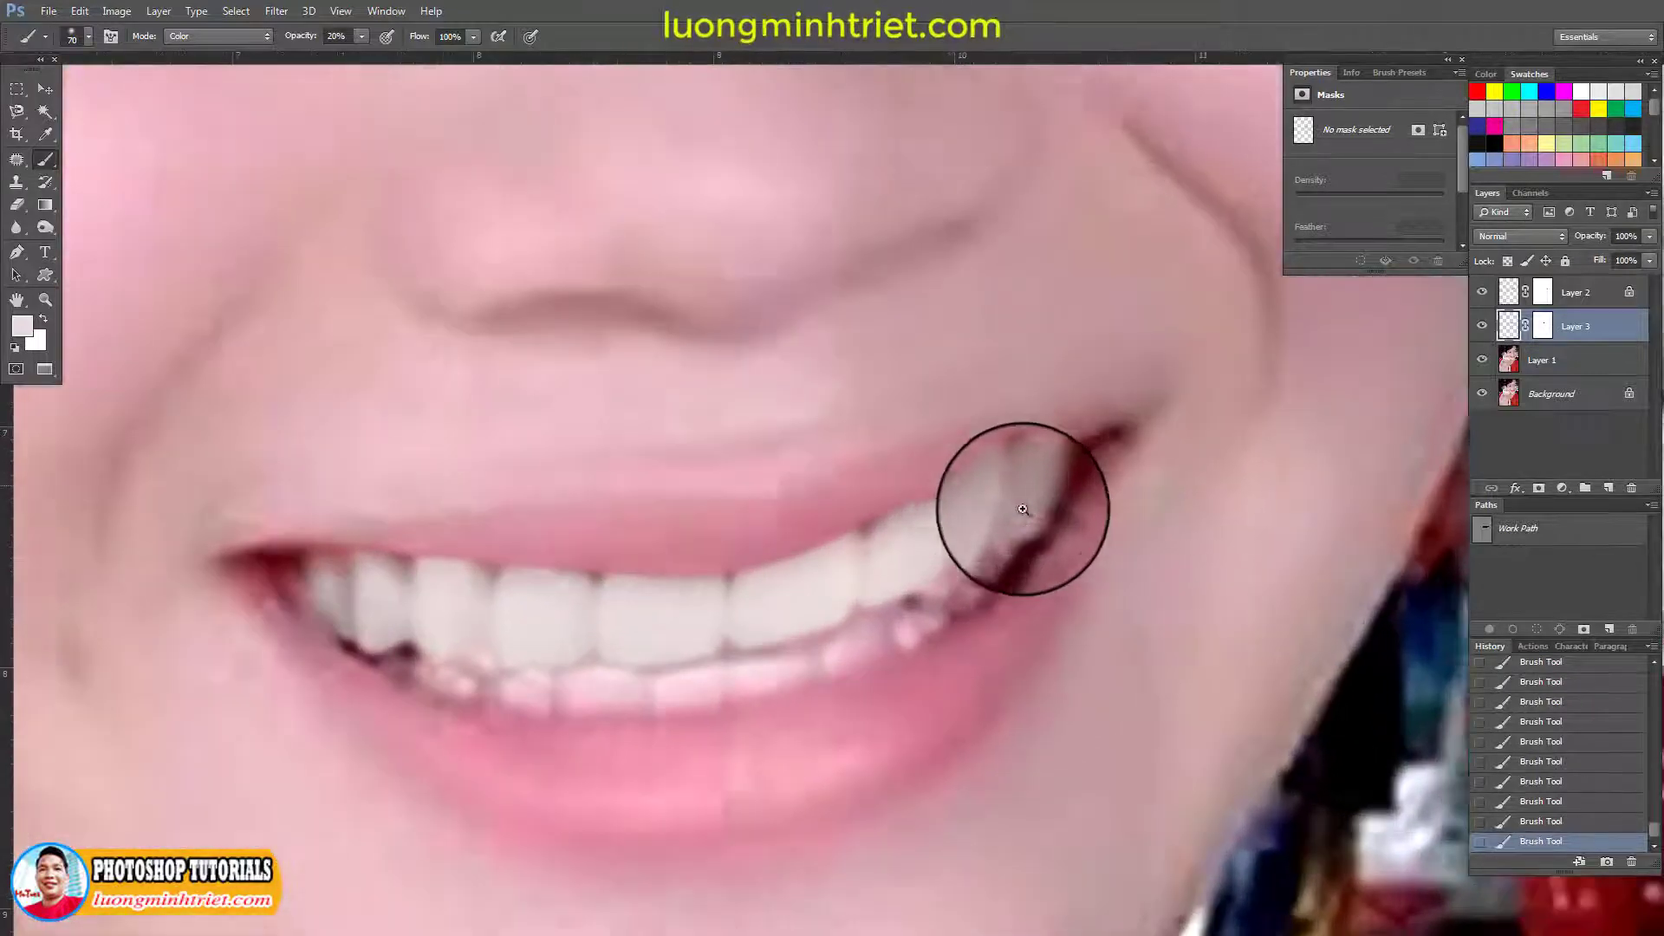
key(s)
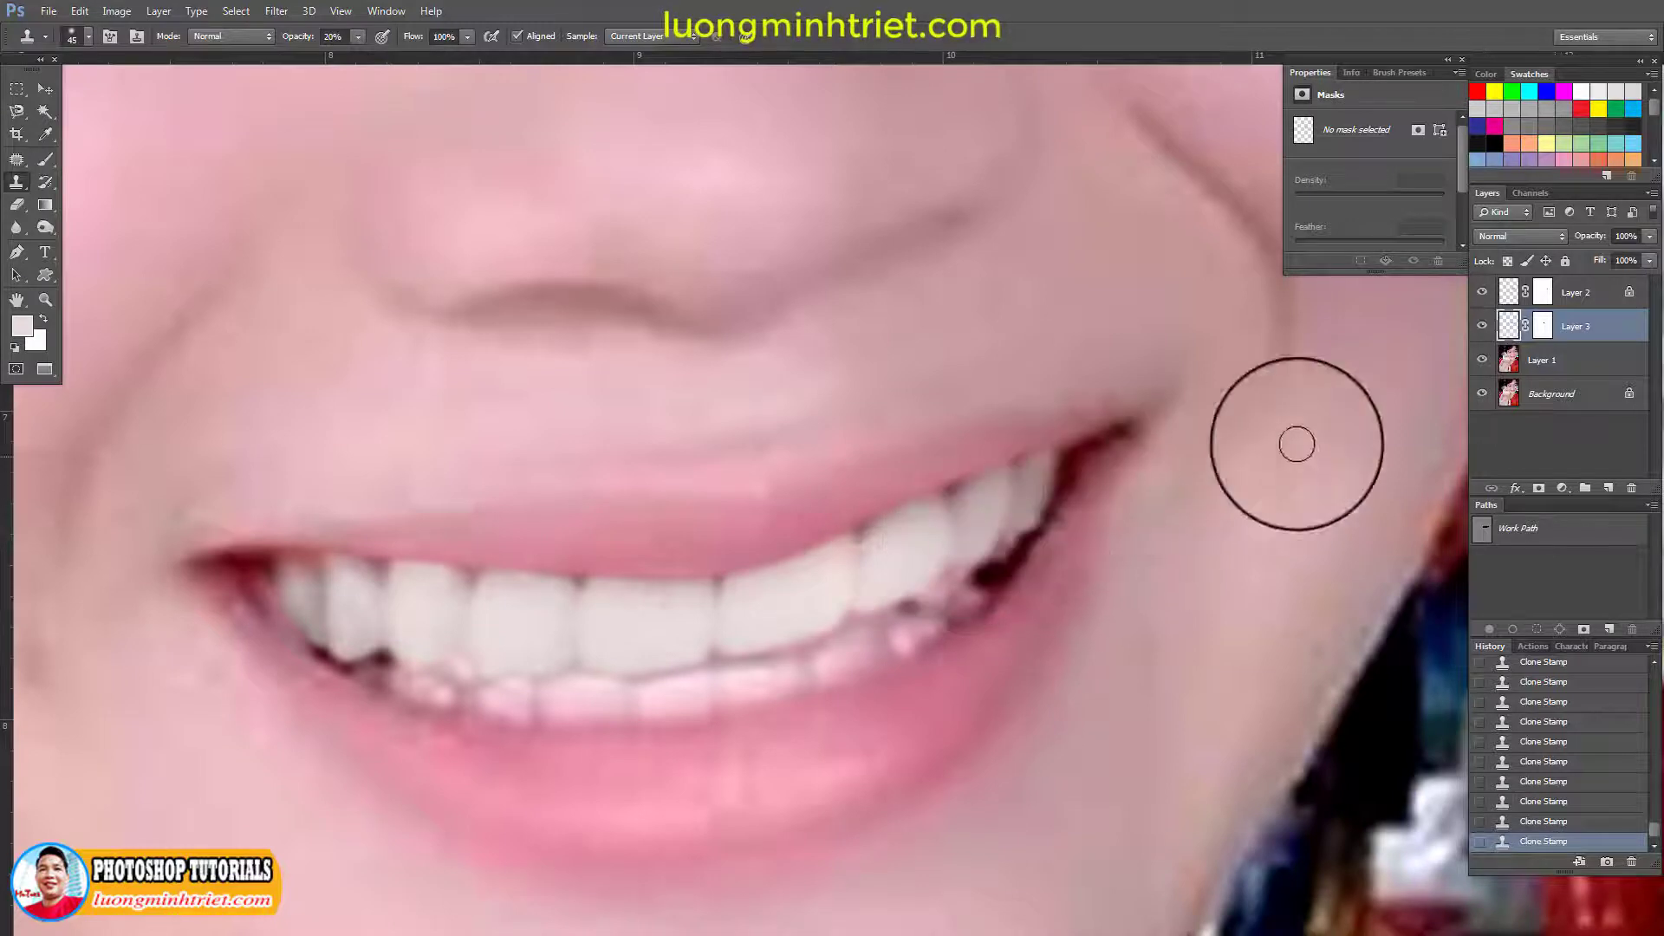
On Layer 1, clone the dark mouth interior over the uneven lower teeth near the right mouth corner at 30% opacity
click(1552, 360)
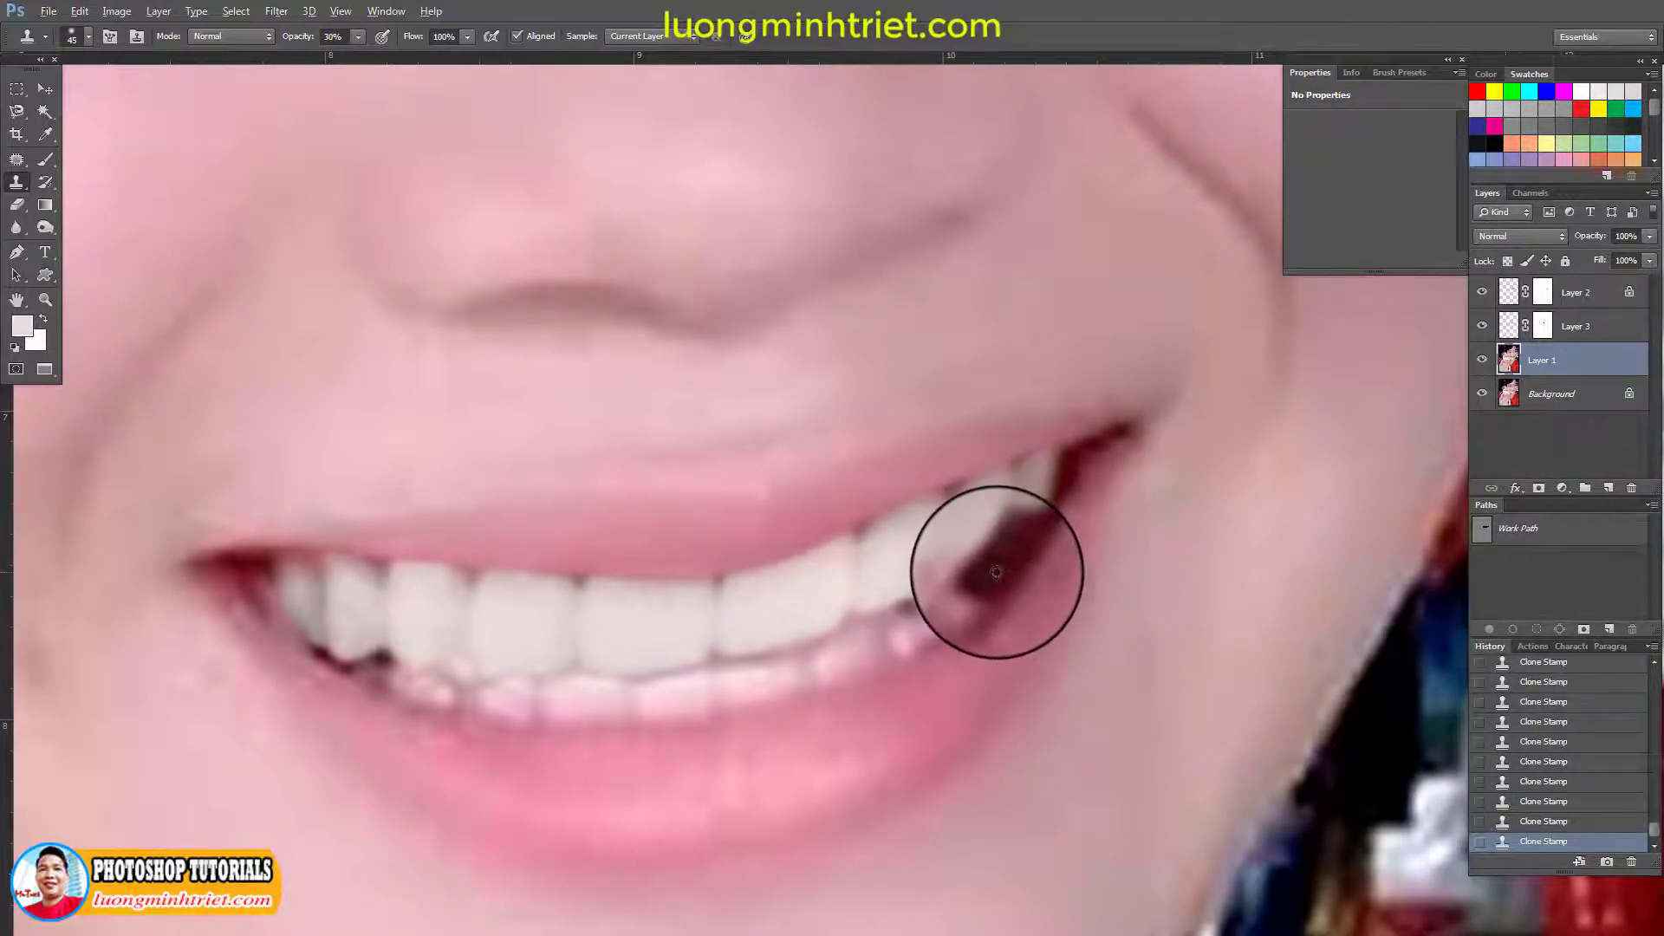
click(1485, 337)
click(1479, 334)
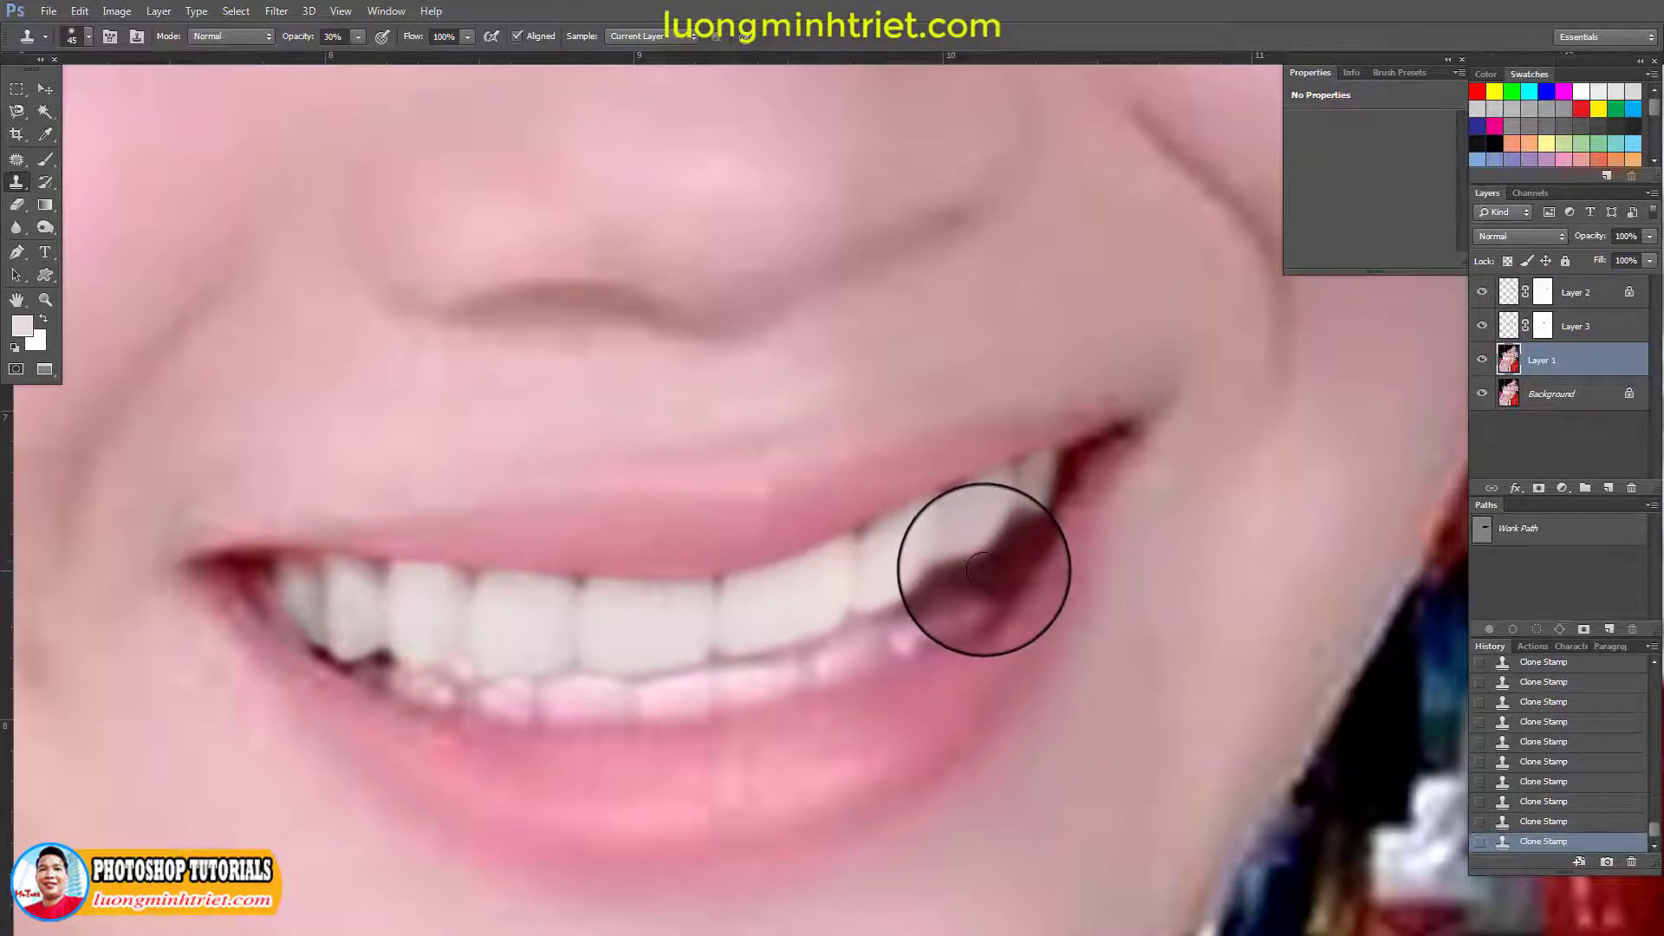
Outline the upper face from forehead to just below the nose with the Patch tool and feather the selection by 5 pixels
drag(825, 639, 781, 548)
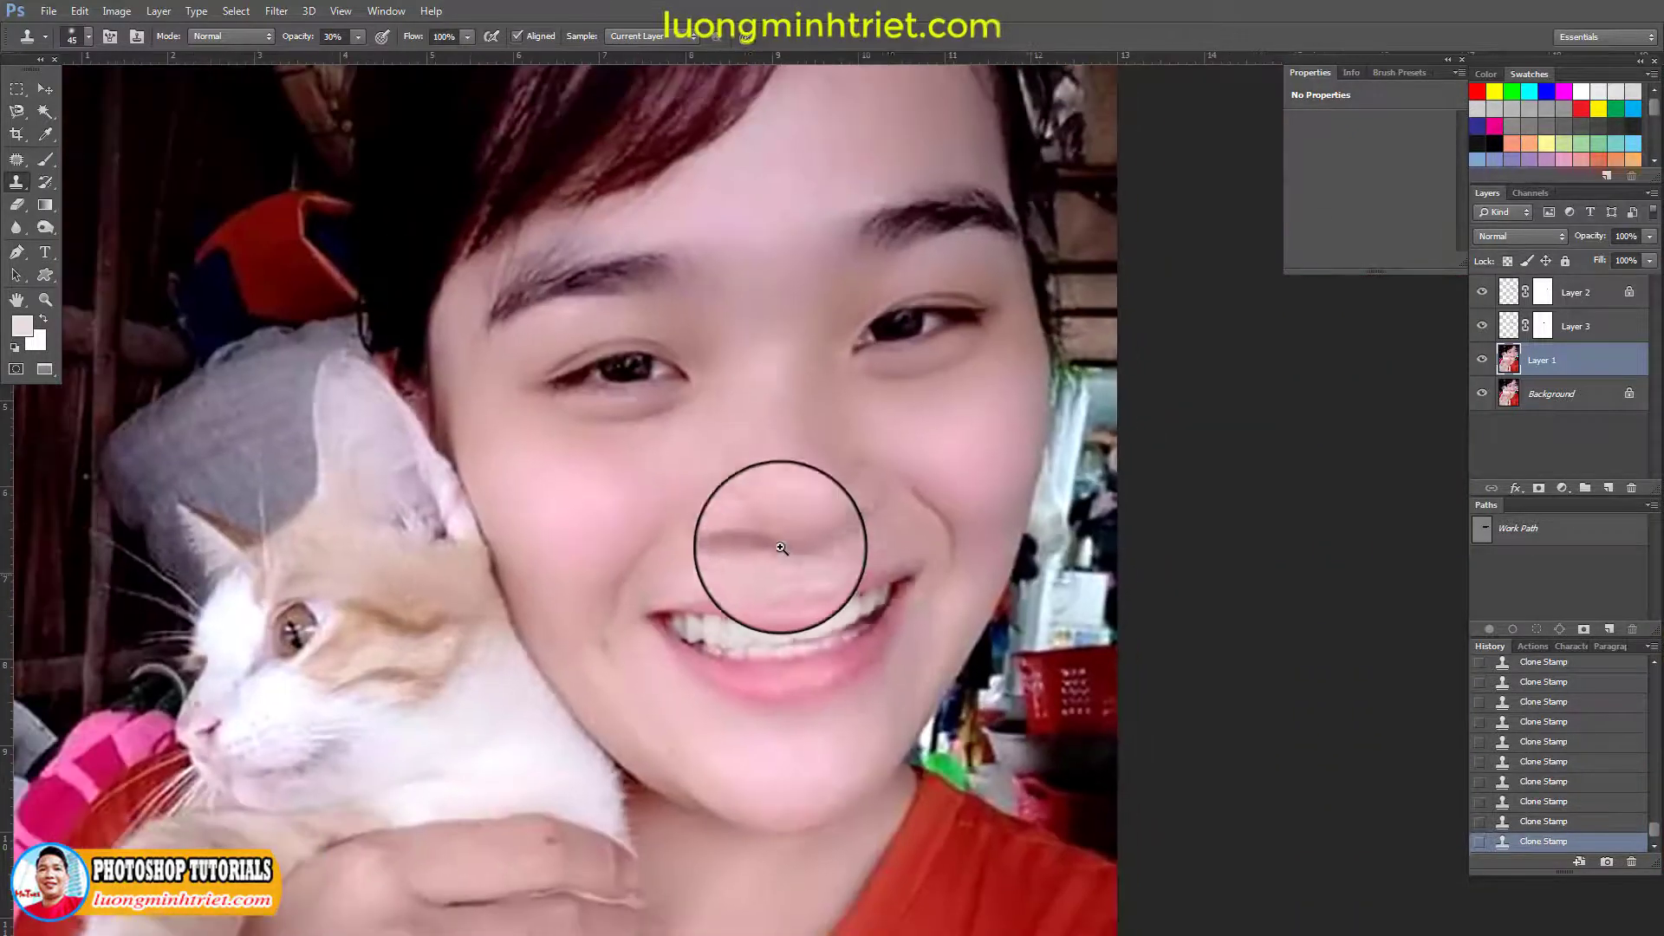
drag(823, 605, 792, 537)
drag(865, 608, 916, 519)
scroll(903, 528, down, 3)
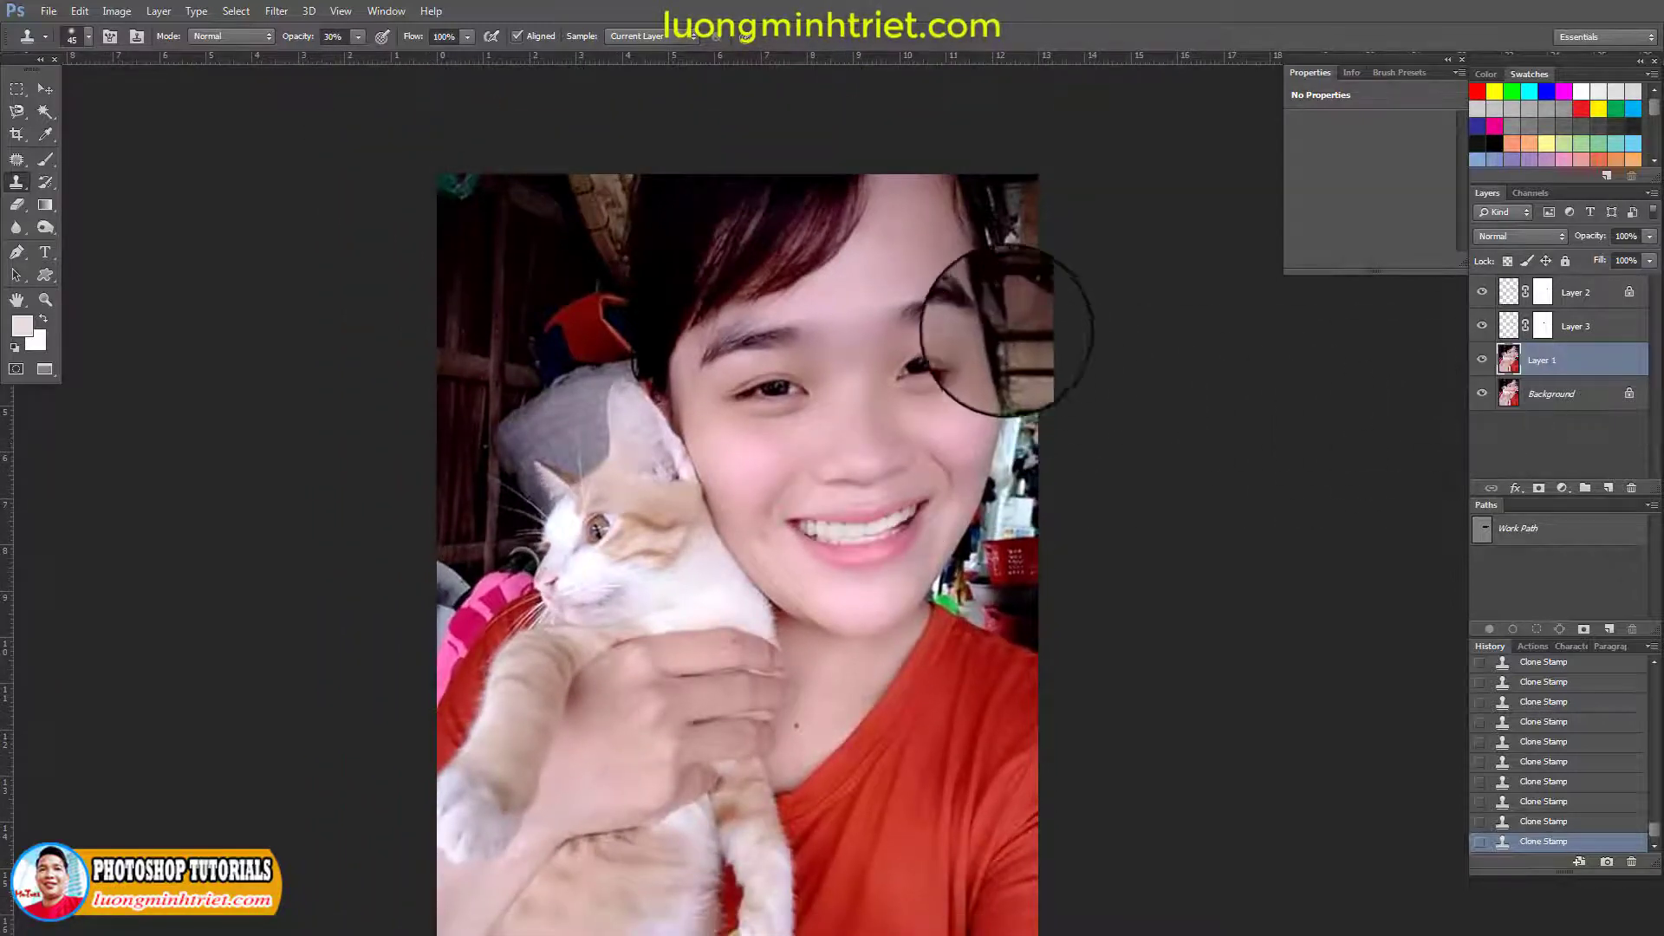
key(j)
mouse_move(946, 238)
mouse_down()
mouse_move(872, 193)
mouse_move(722, 304)
mouse_move(716, 431)
mouse_move(762, 514)
mouse_move(960, 484)
mouse_move(997, 264)
mouse_up()
key(shift+F6)
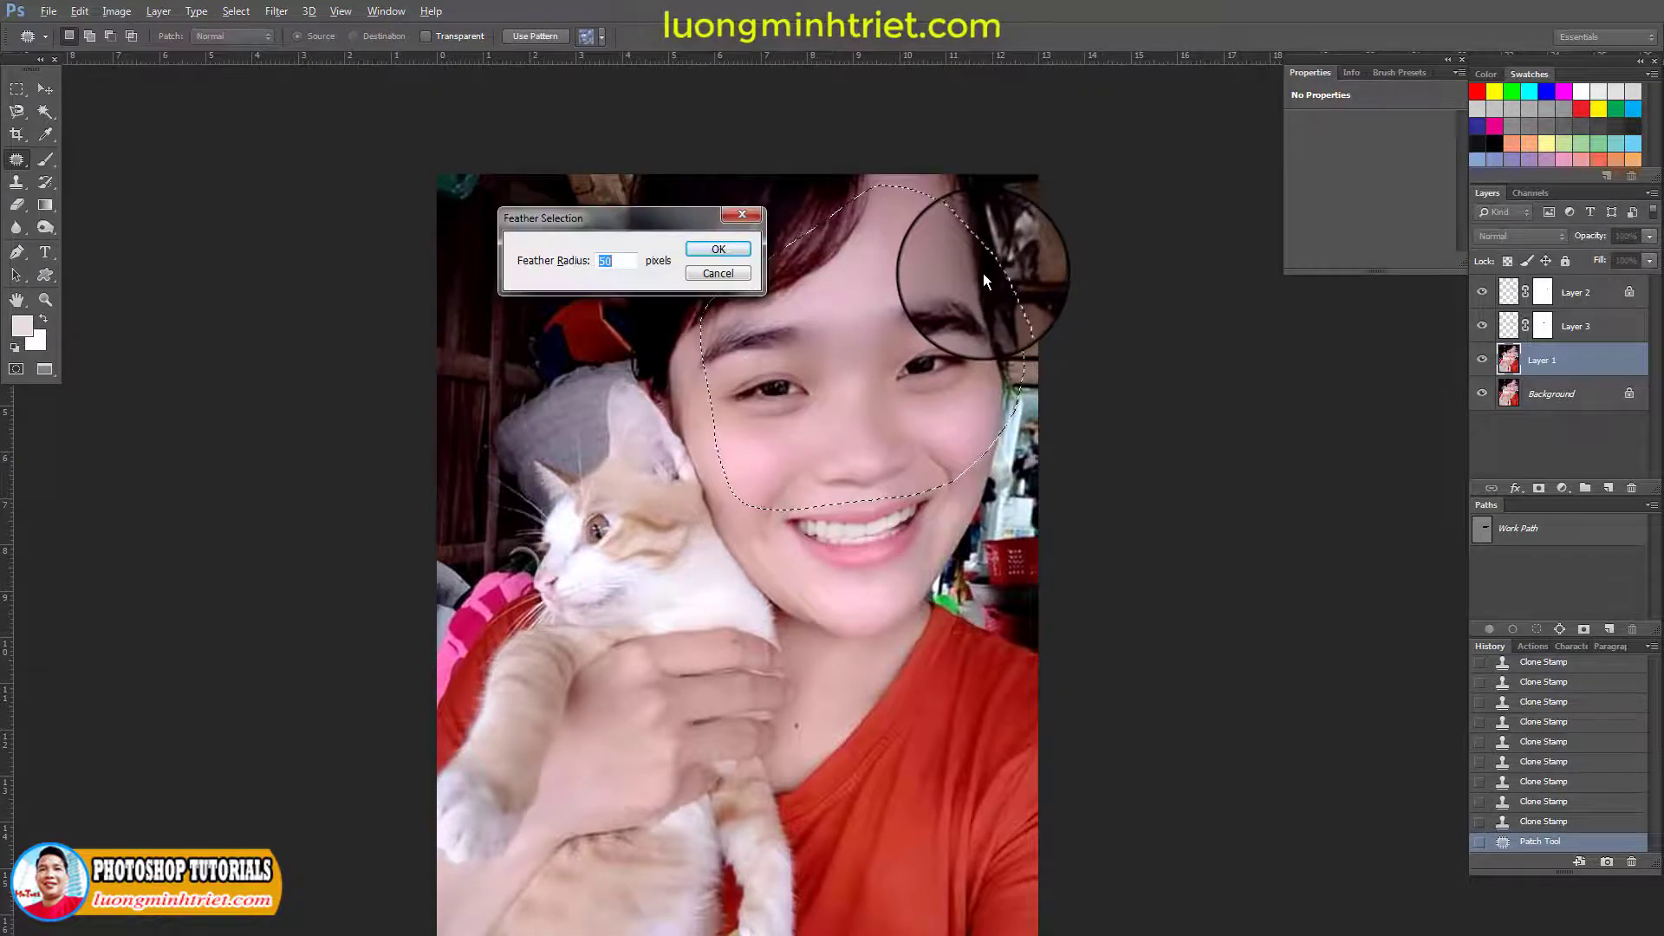
text(5)
key(Return)
Adjust the selected face area with Levels, using input black 6, midtones 1.05 and input white 248, and deselect it
key(ctrl+m)
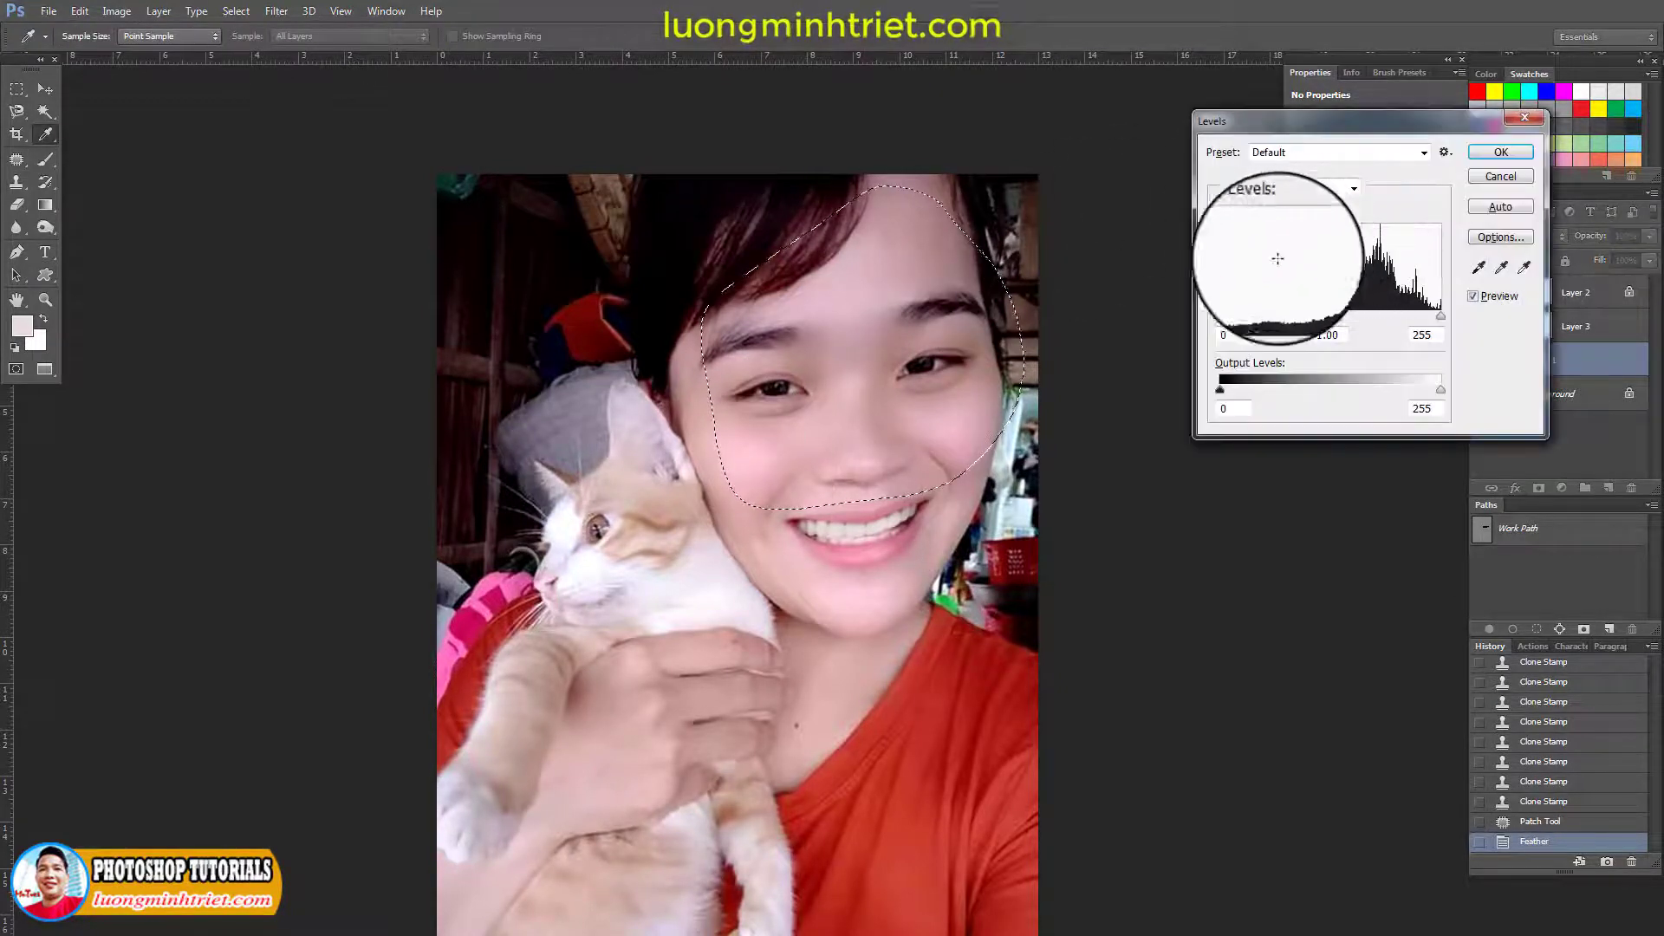
drag(1340, 316, 1330, 315)
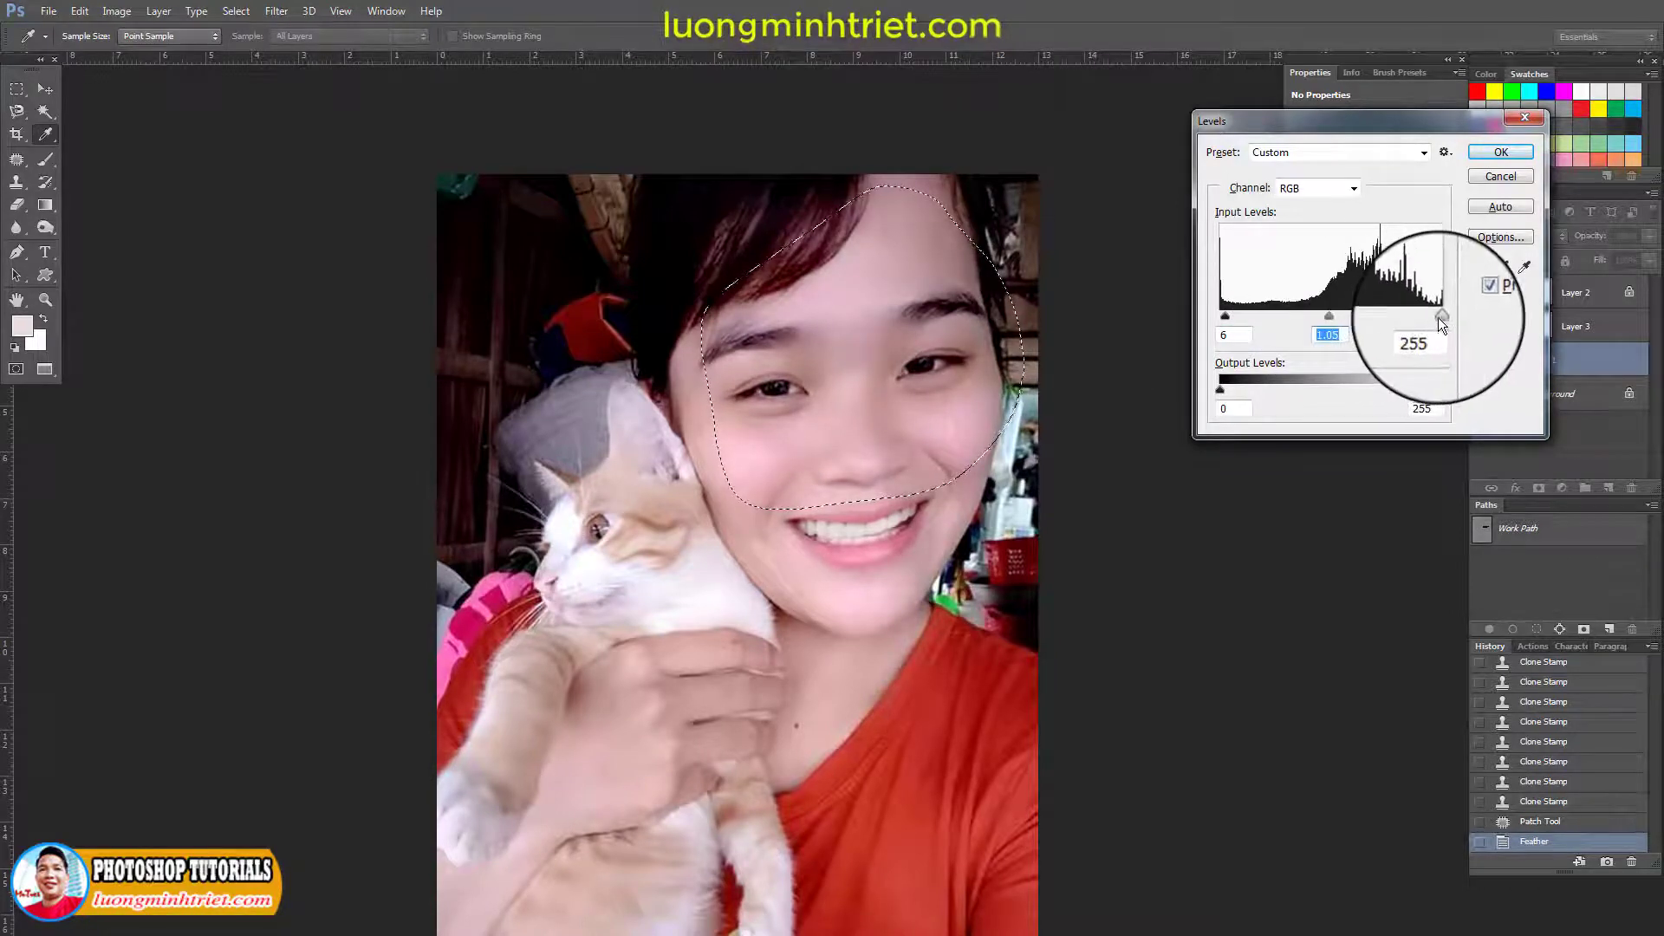
drag(1441, 316, 1428, 316)
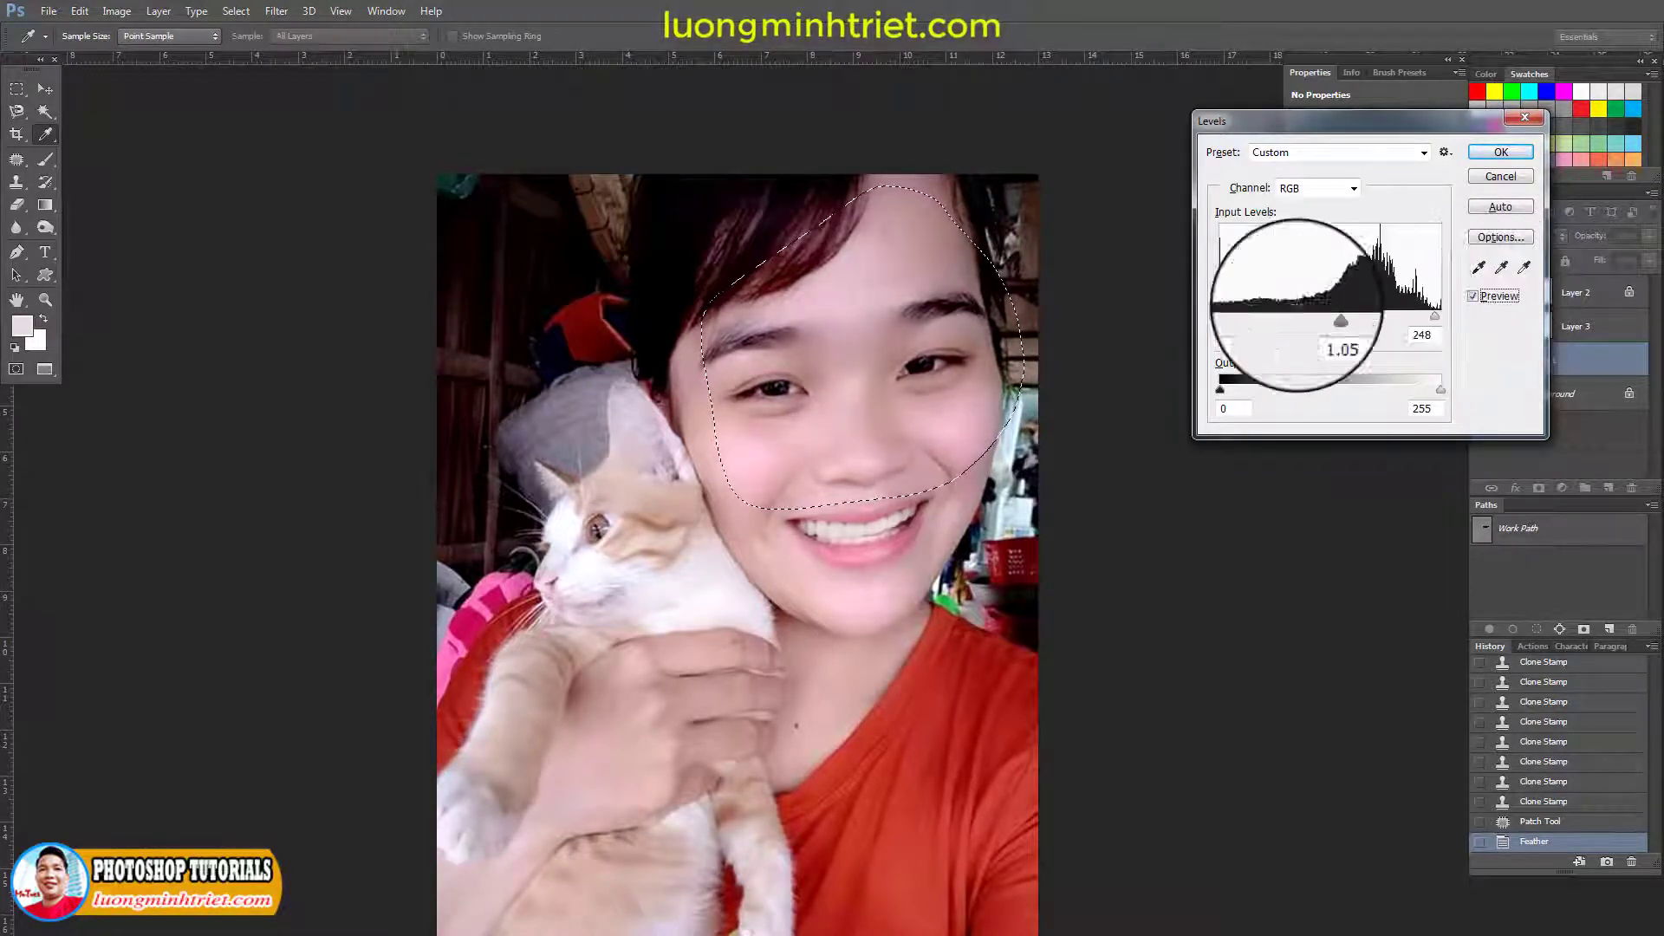
key(Return)
key(ctrl+d)
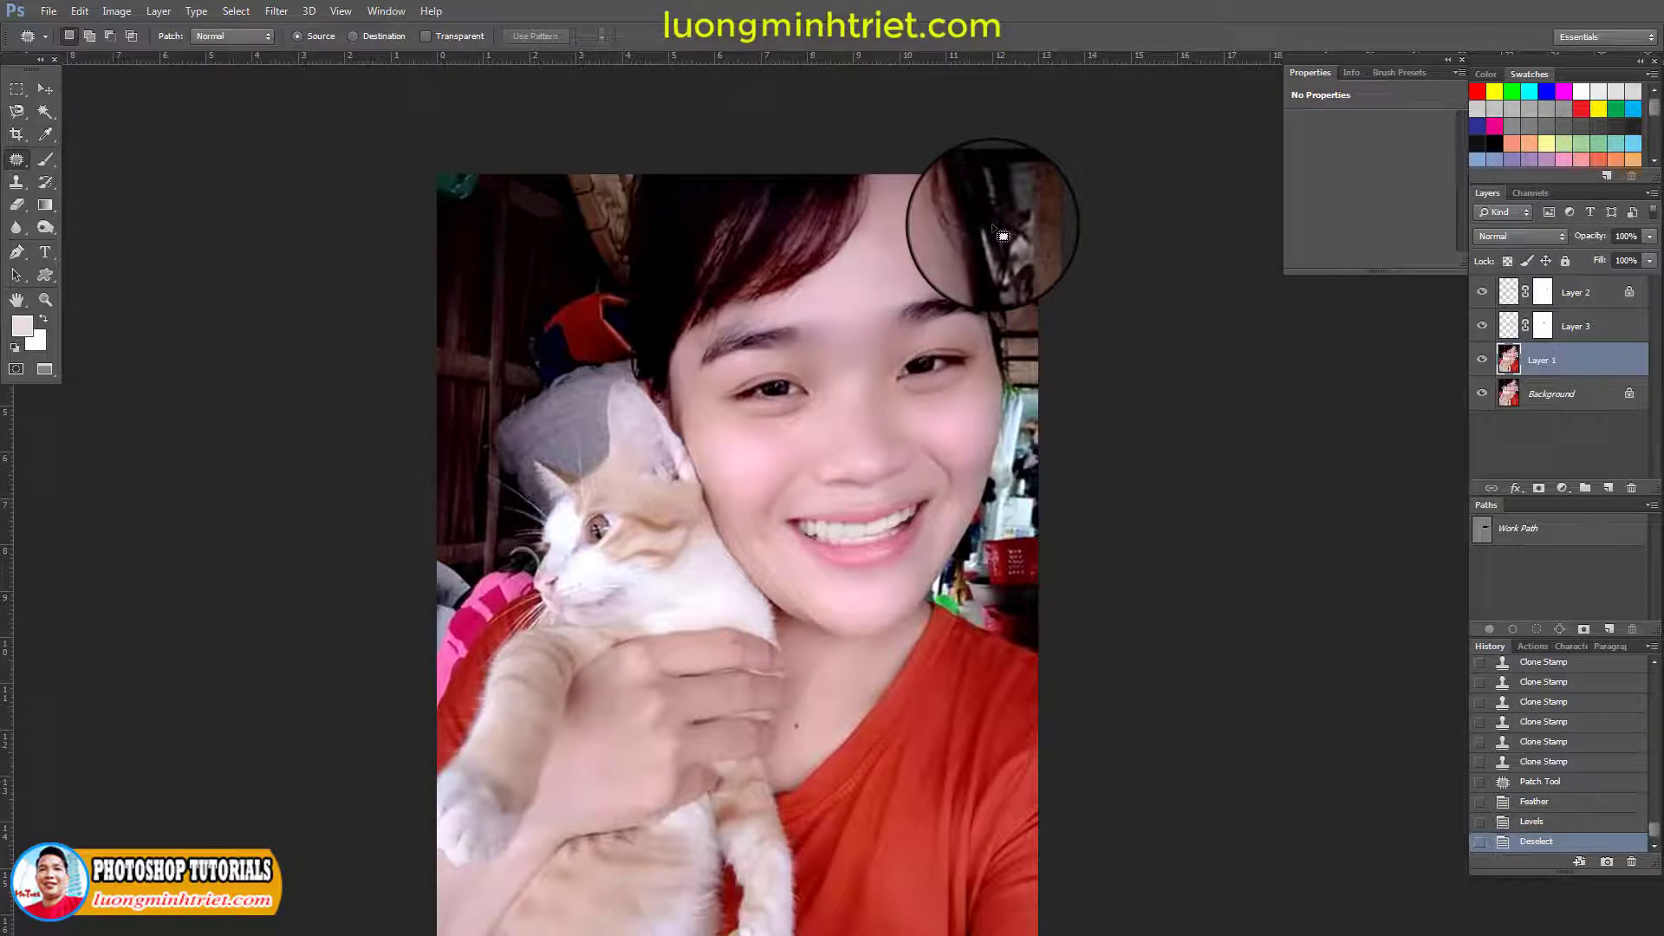
Group Layer 1, Layer 2 and Layer 3, and toggle the group's visibility to compare the portrait before and after
scroll(883, 334, down, 1)
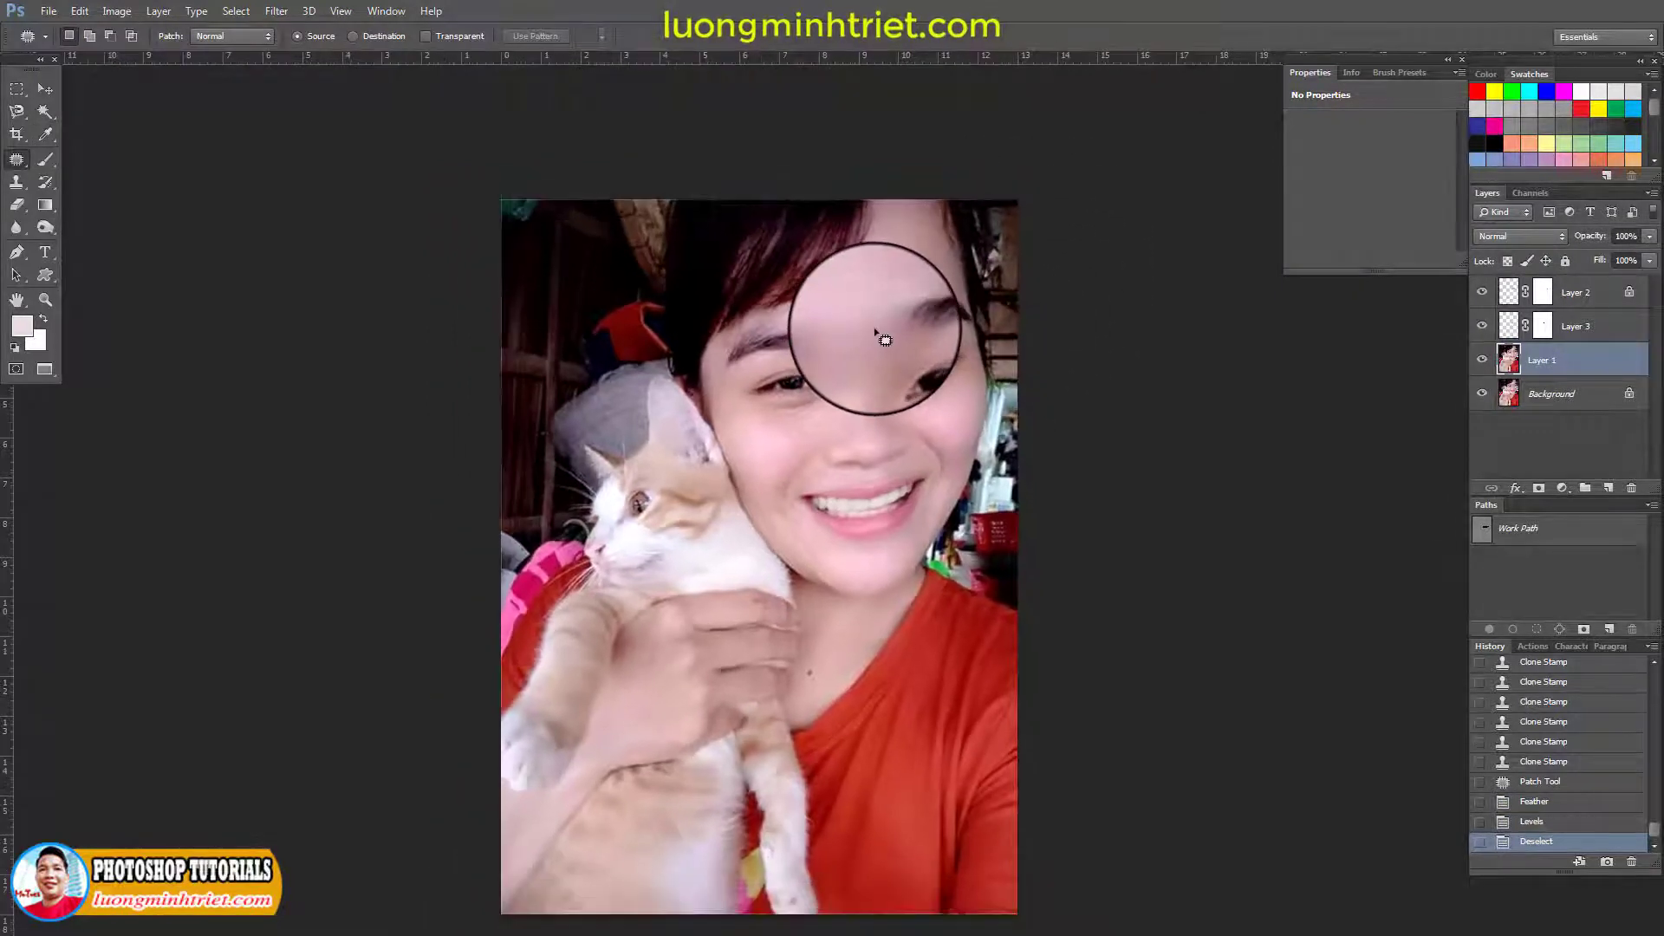
scroll(882, 334, up, 1)
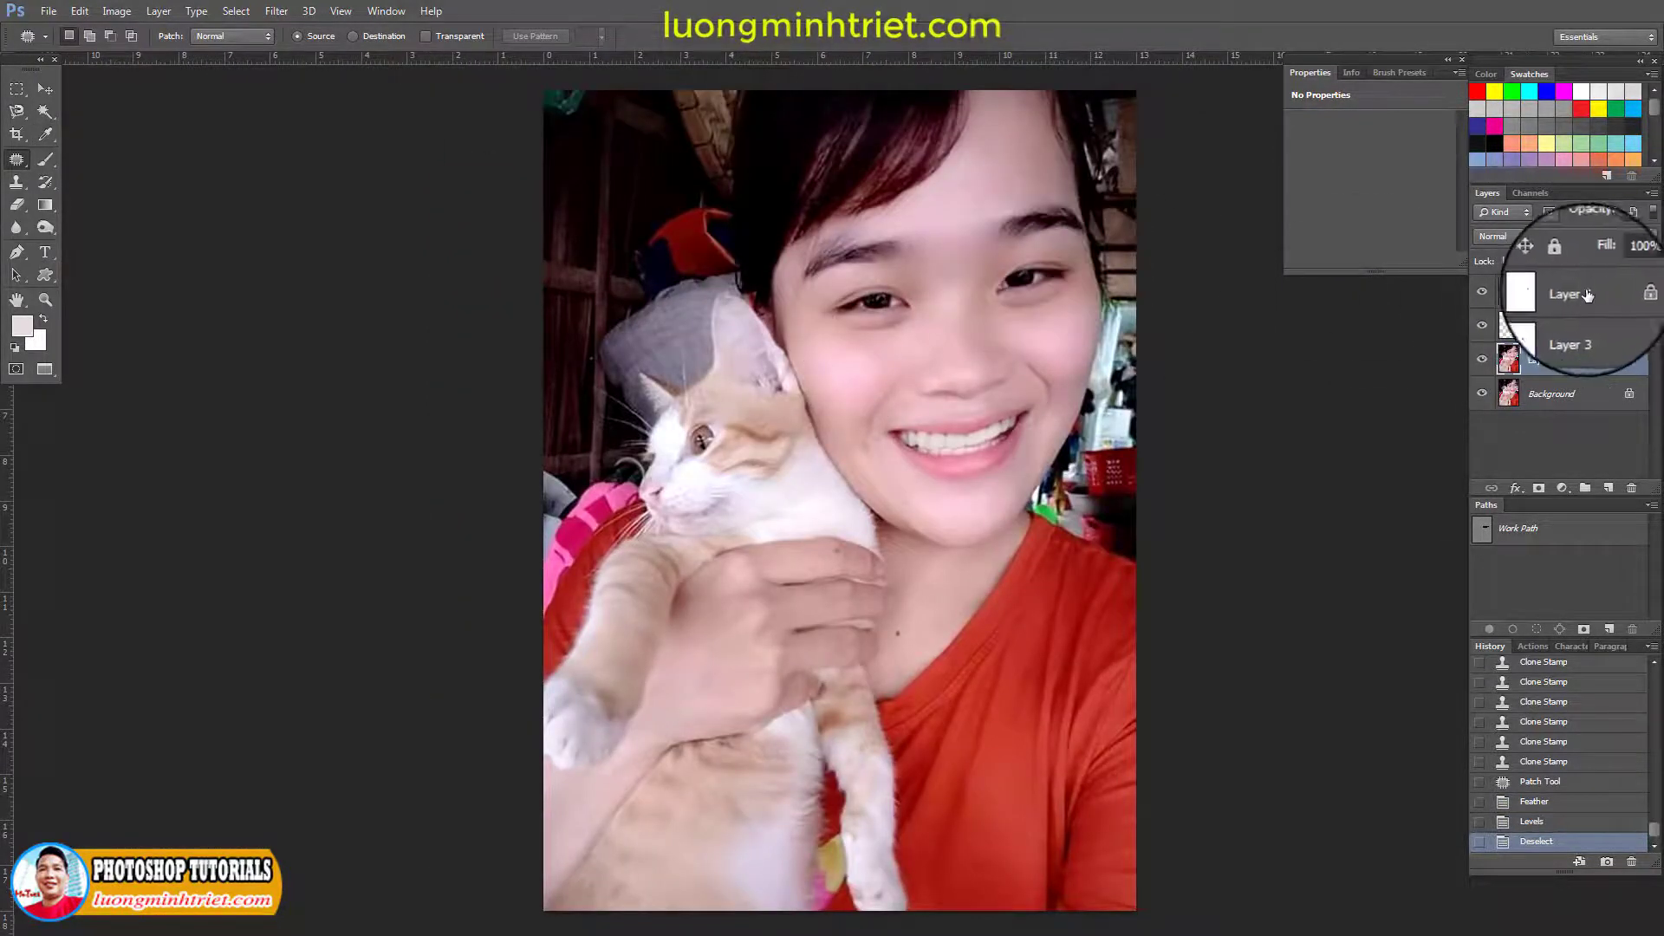
click(1577, 303)
shift+click(1577, 357)
key(ctrl+g)
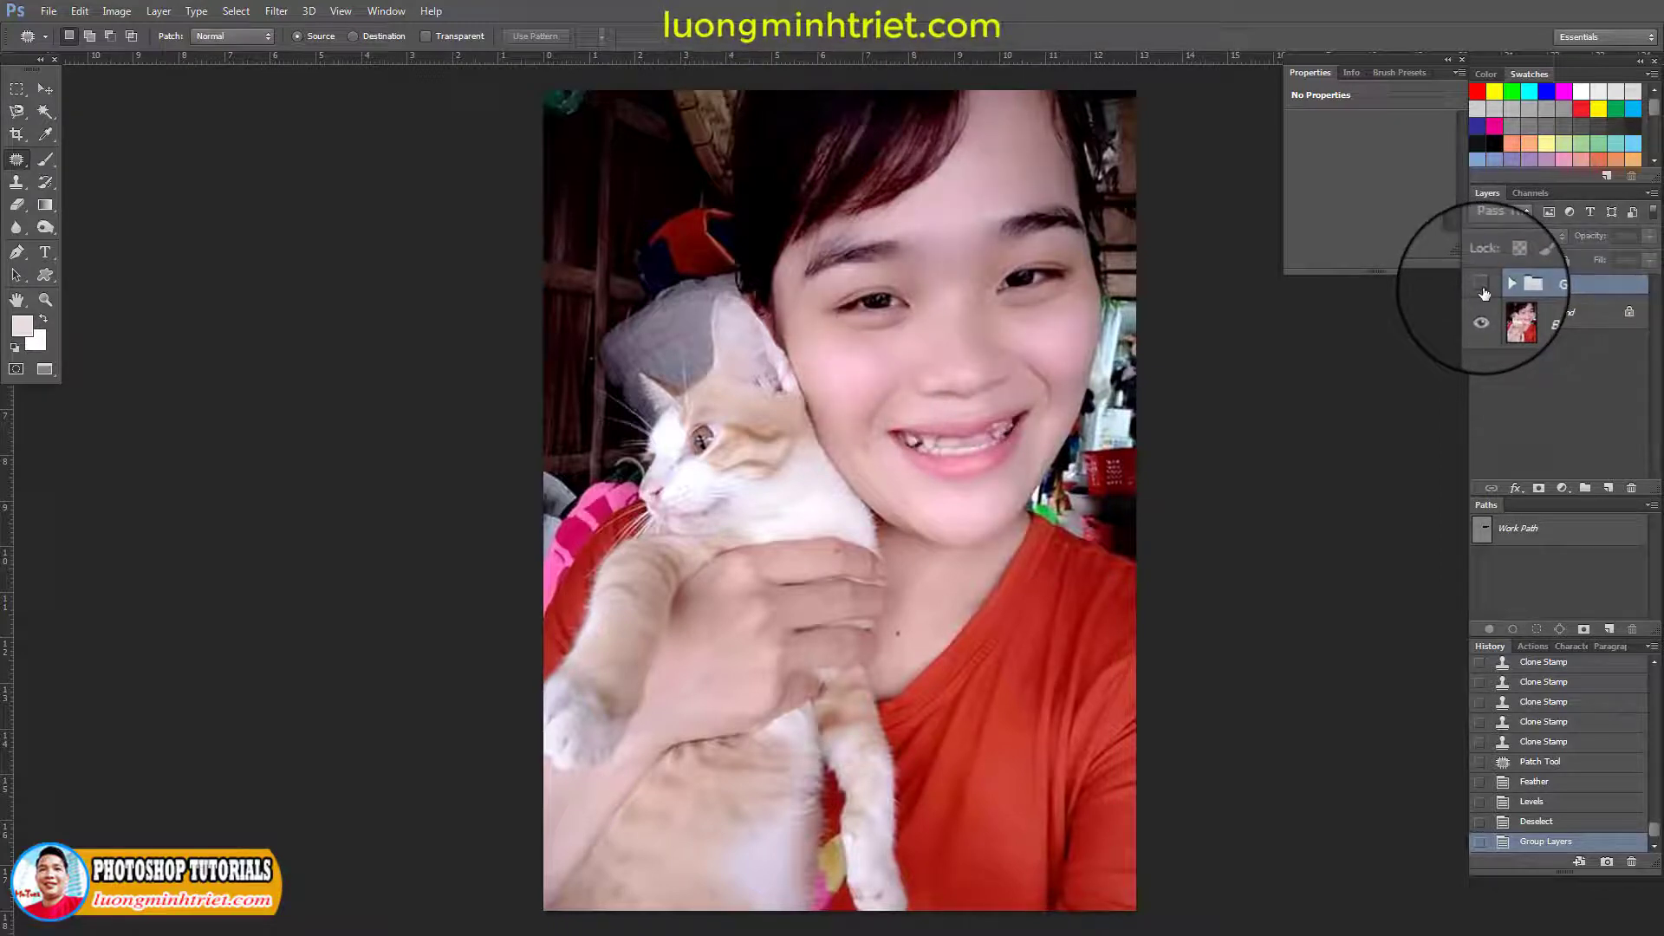
click(1482, 286)
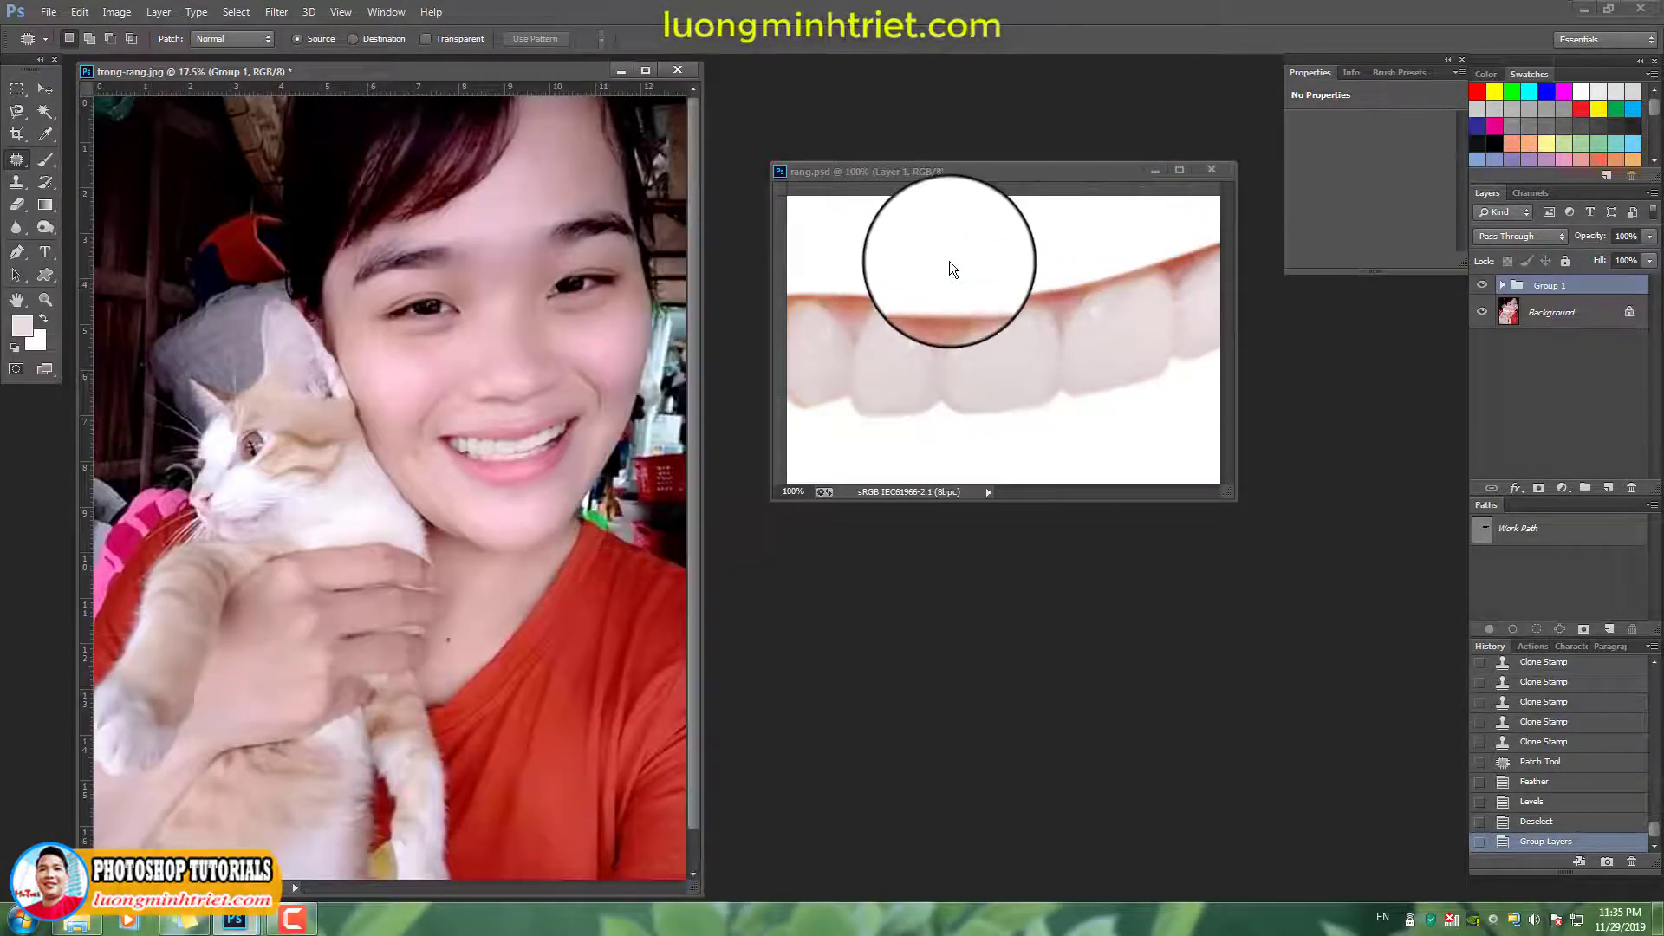
Duplicate the trong-rang.jpg document and float the copy in its own window beside the original
right_click(532, 70)
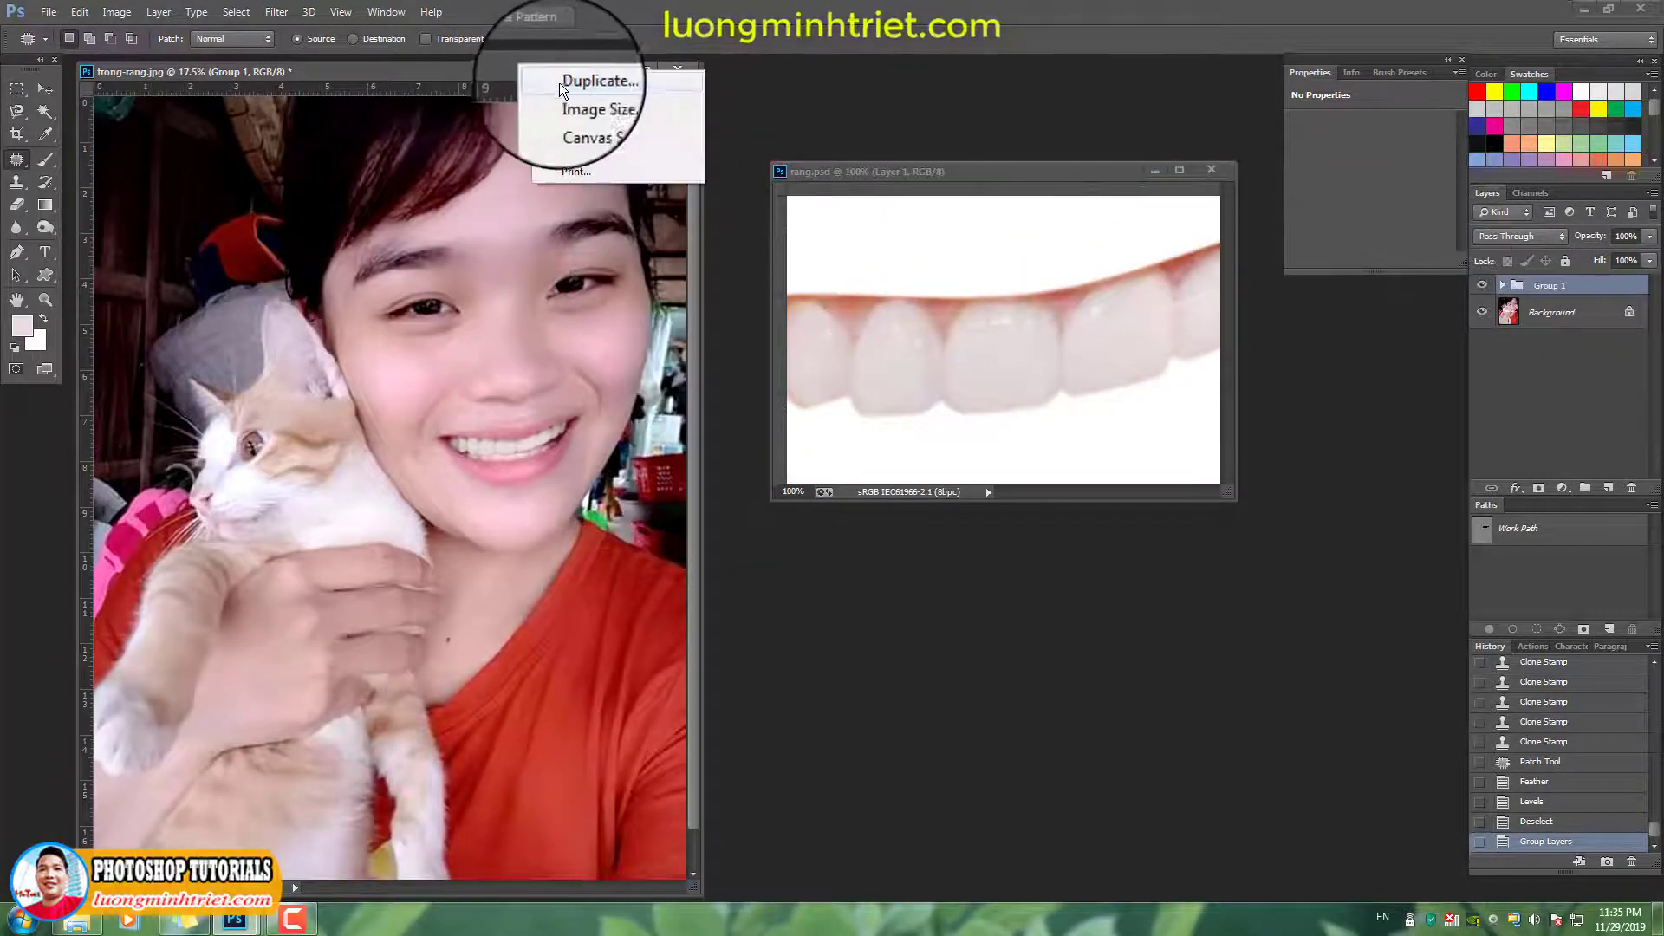
click(579, 84)
click(970, 278)
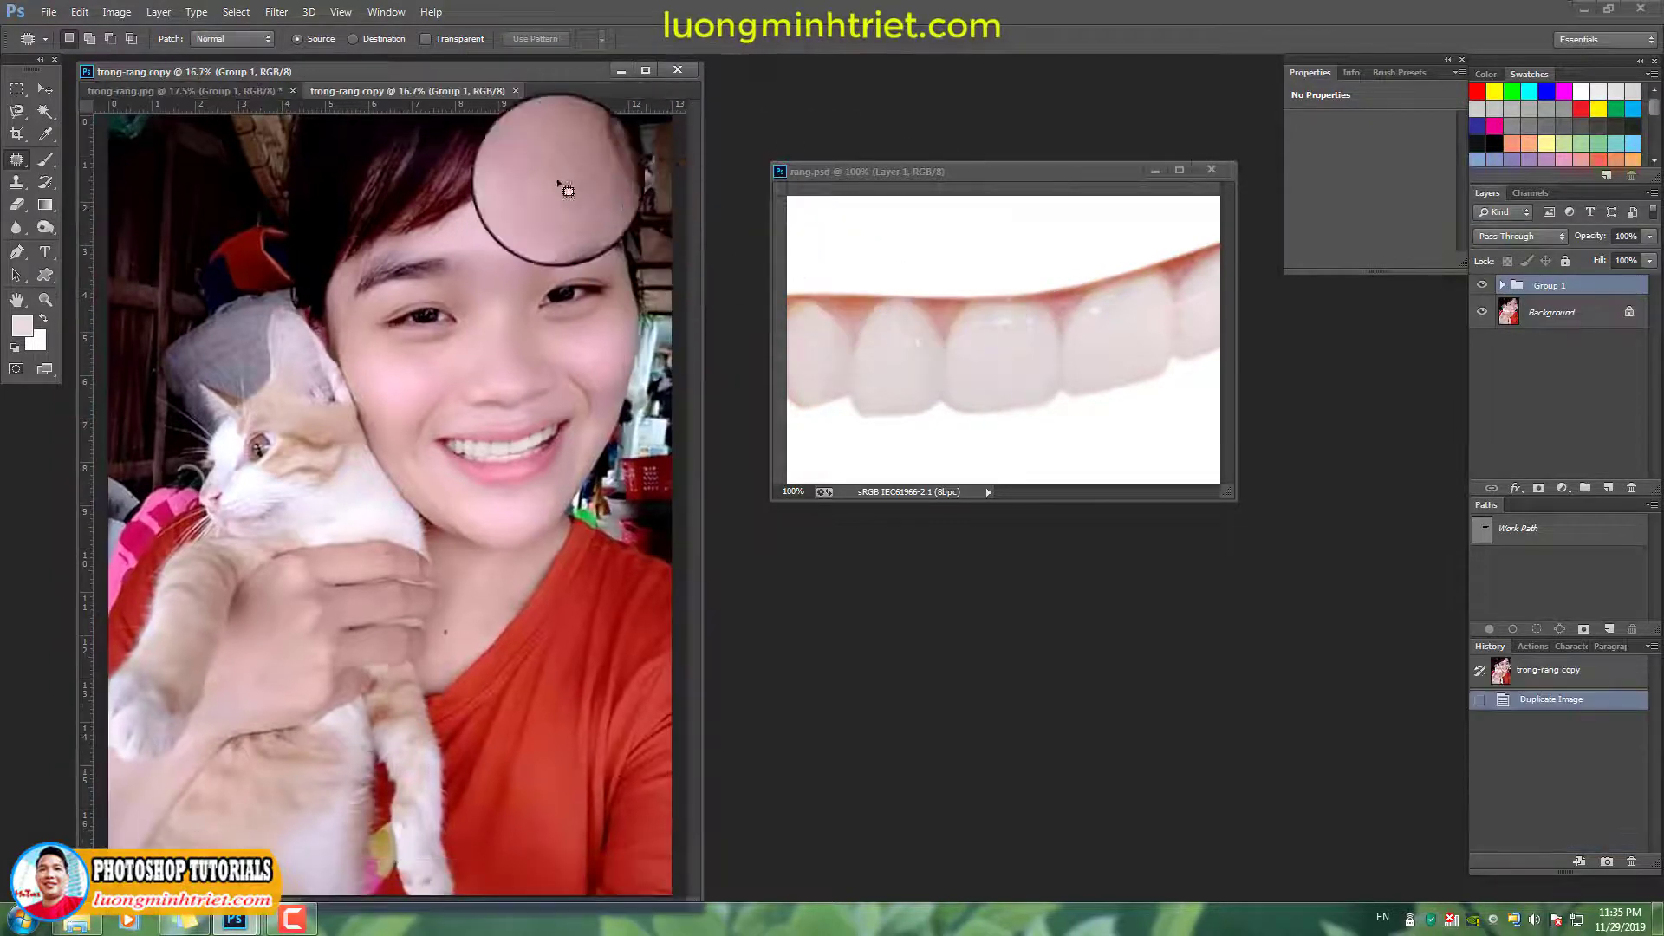
drag(406, 90, 742, 114)
Delete Group 1 from trong-rang.jpg and fit the original and the retouched copy side by side with the panels hidden
click(517, 78)
drag(1525, 286, 1631, 488)
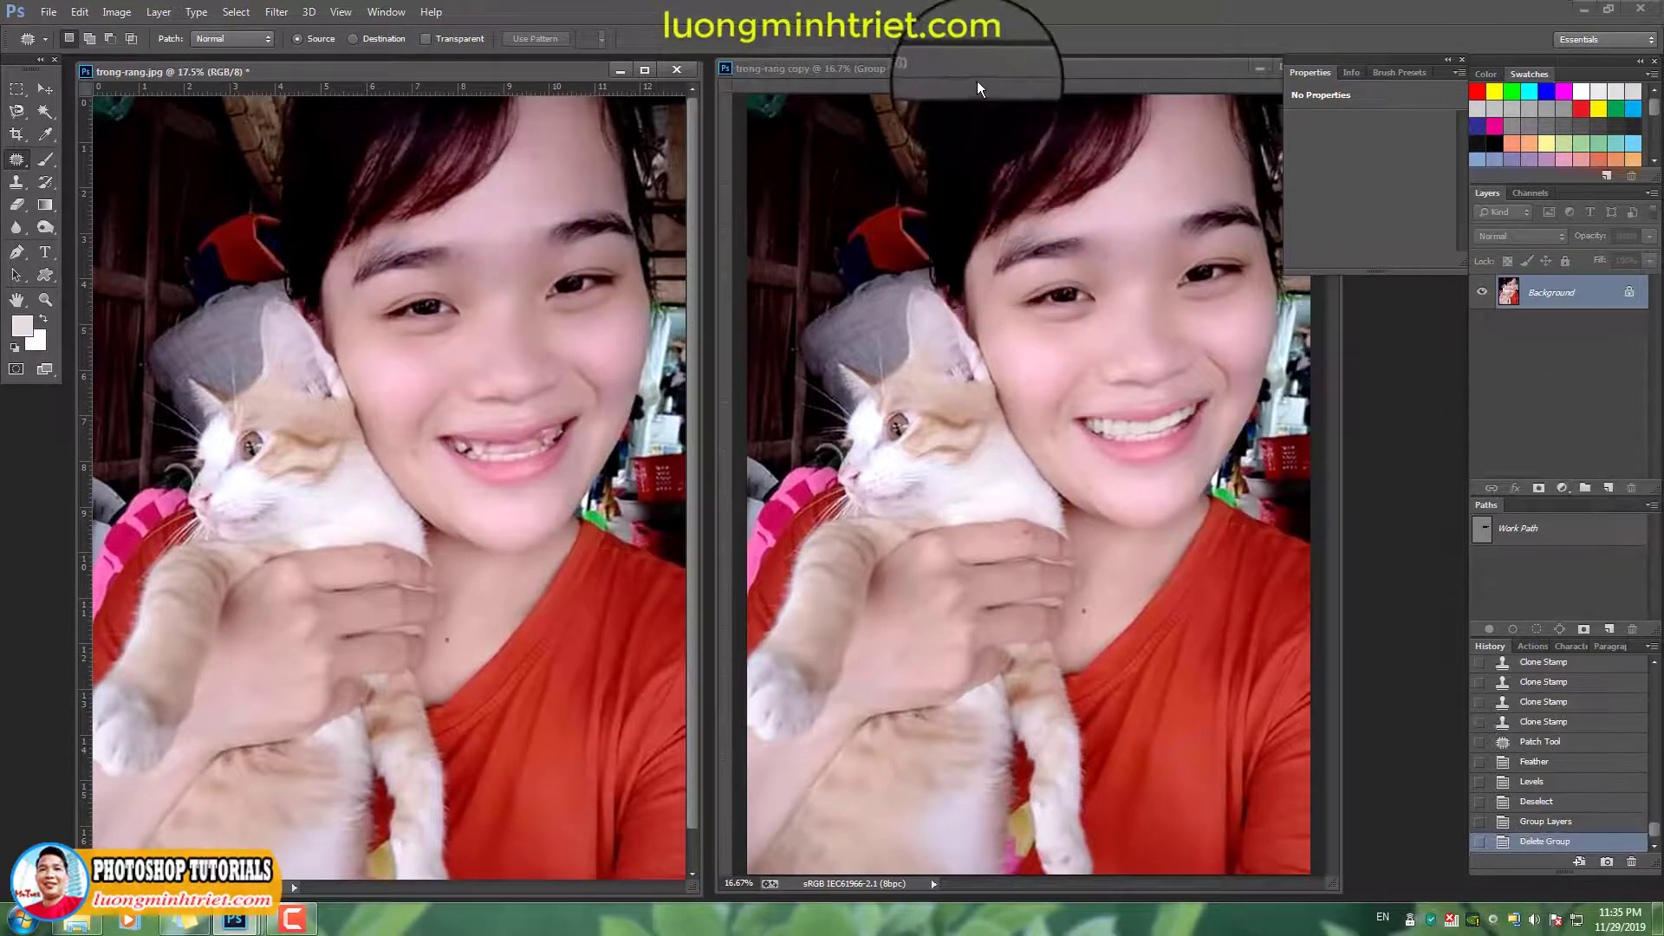
key(Tab)
drag(998, 74, 1007, 65)
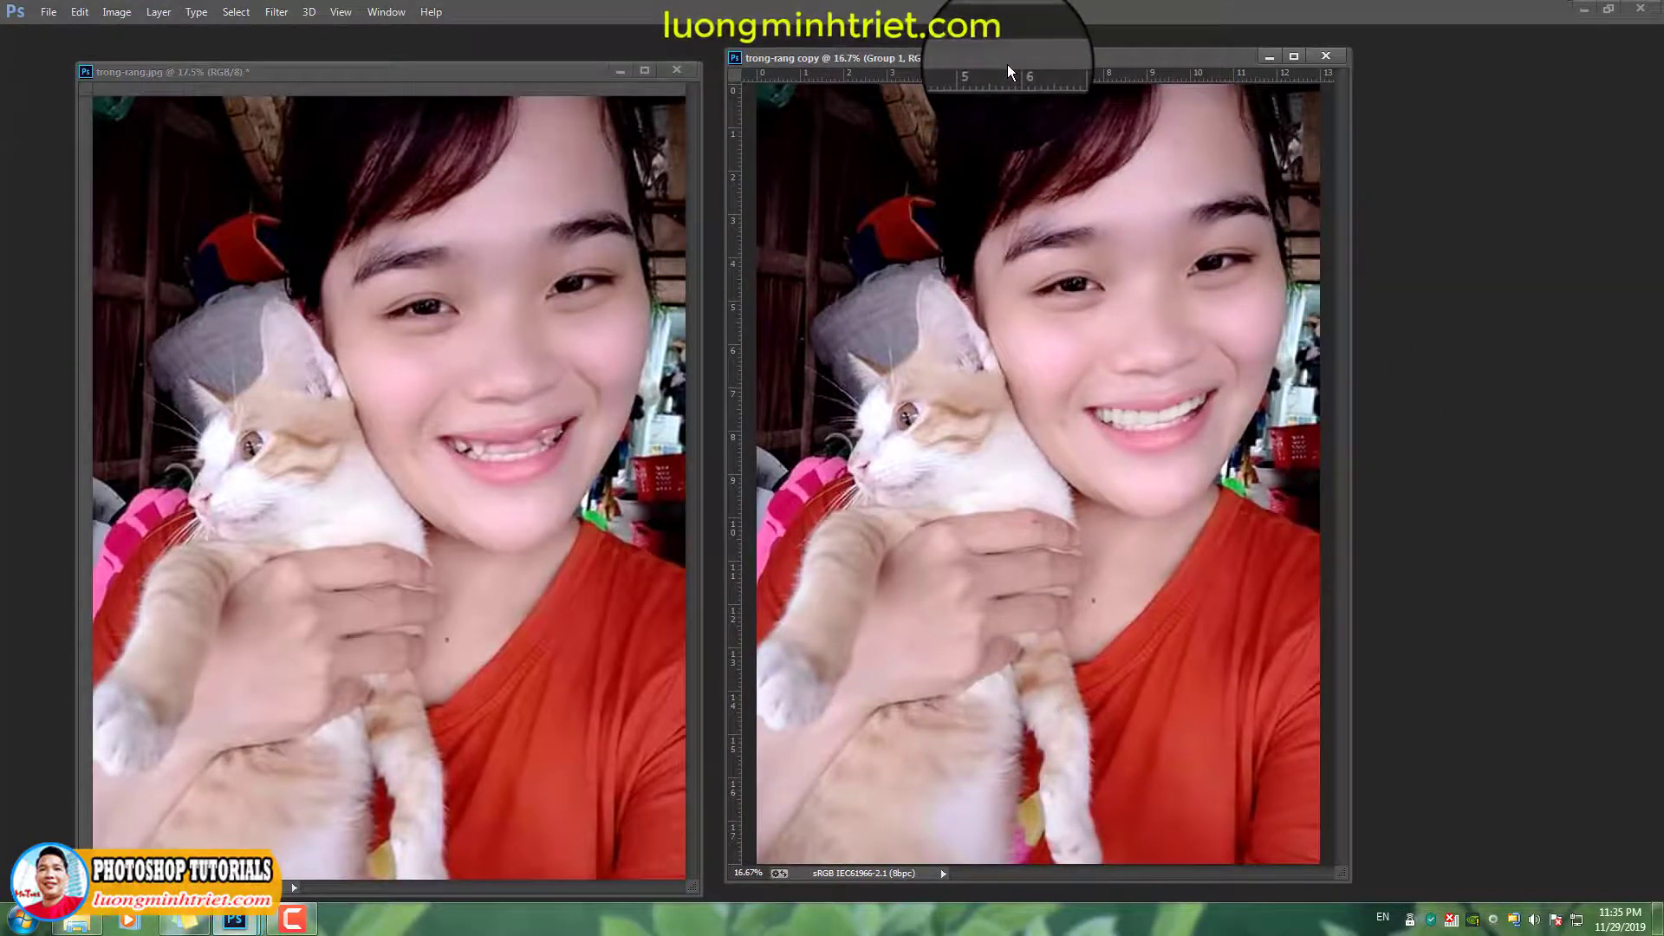
key(ctrl+0)
click(514, 74)
key(ctrl+0)
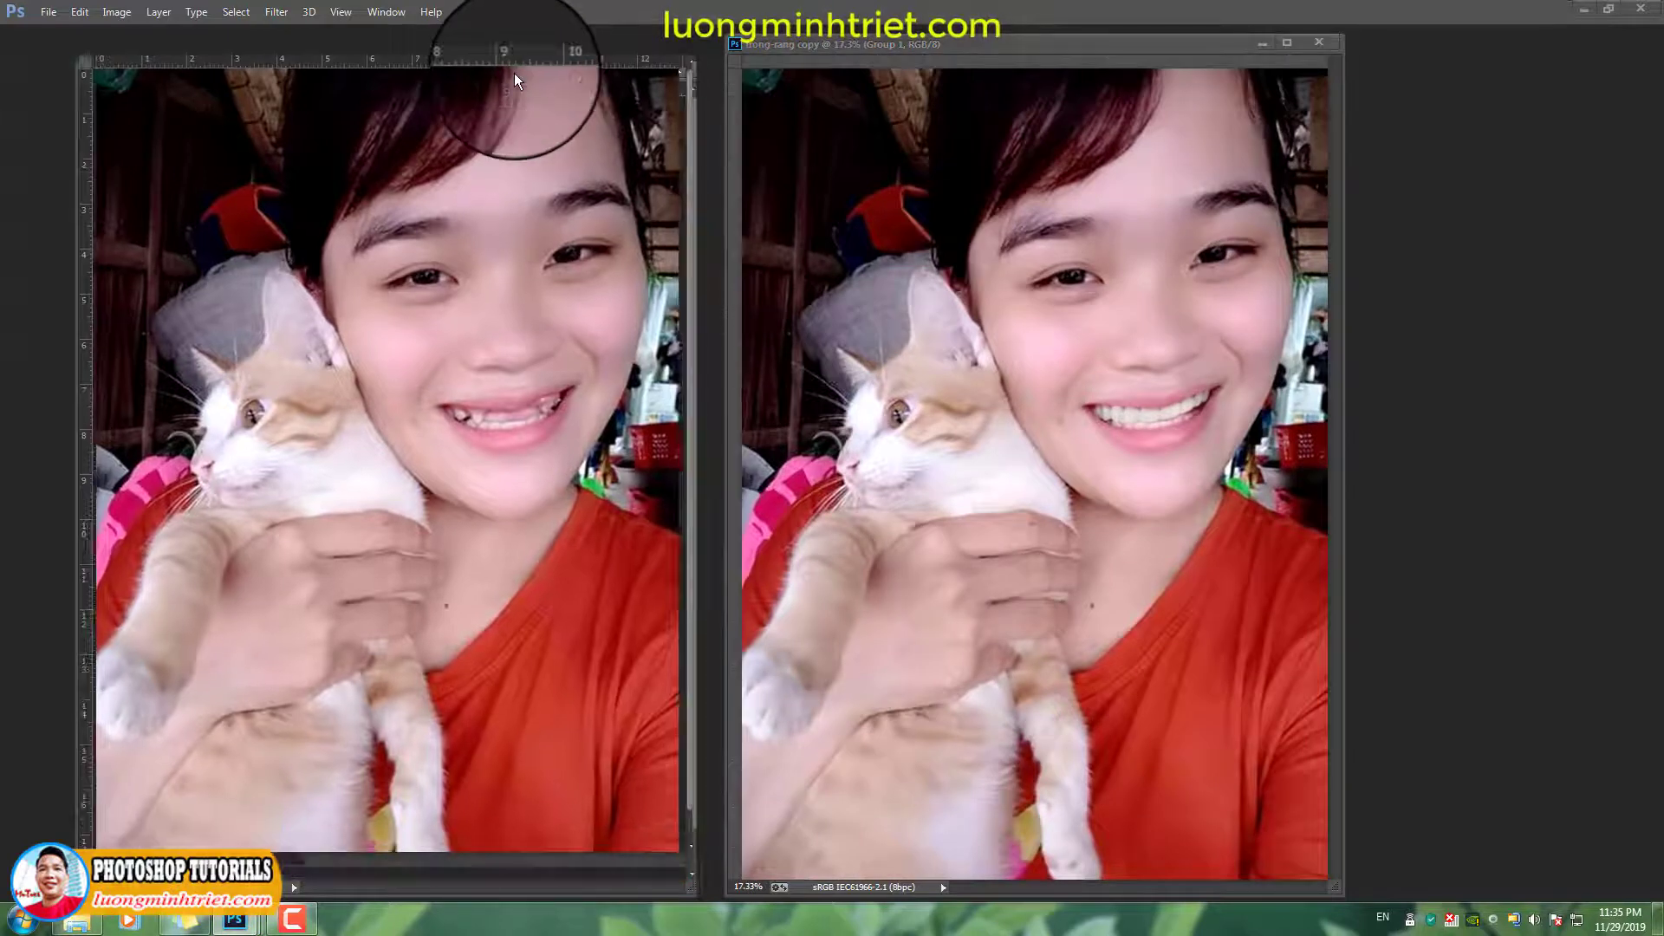